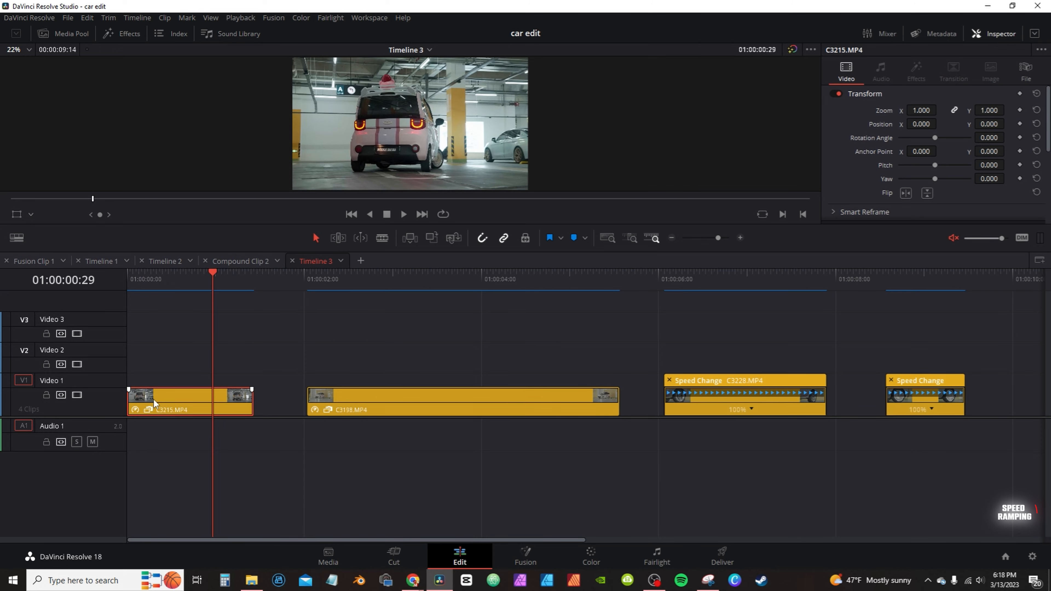
- Show the retime controls on the first clip, C3215.MP4, and add a speed point at 01:00:00:05
{"action": "key", "text": "ctrl+r"}
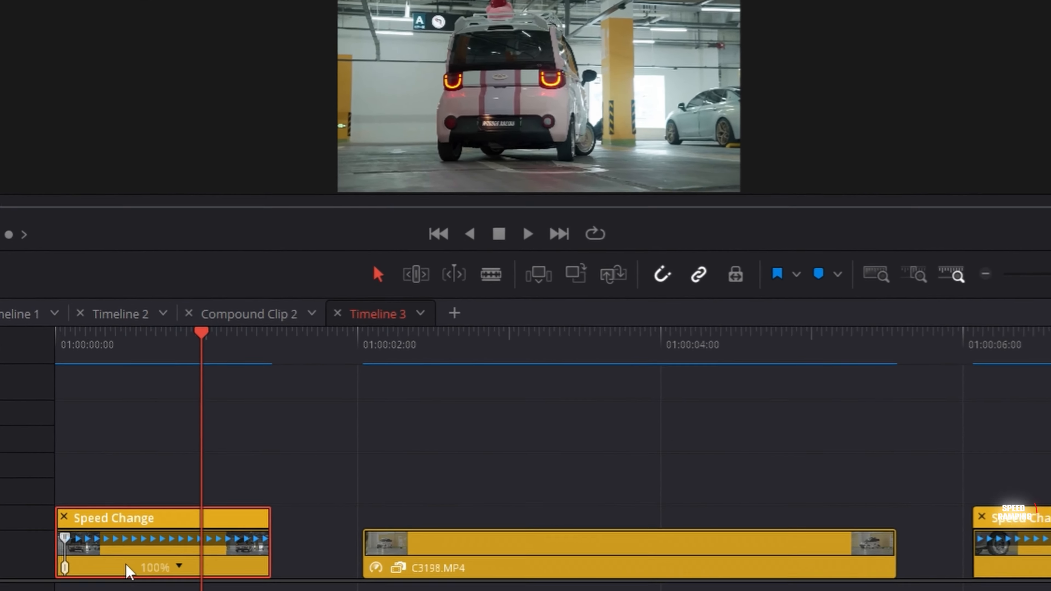
{"action": "right_click", "coordinate": [130, 573]}
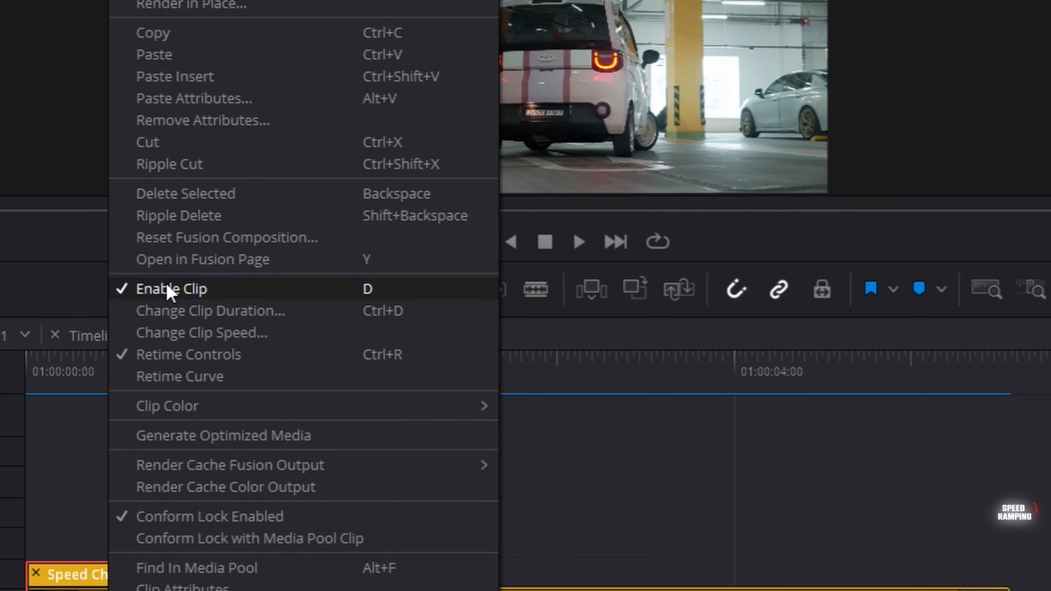
{"action": "left_click", "coordinate": [30, 360]}
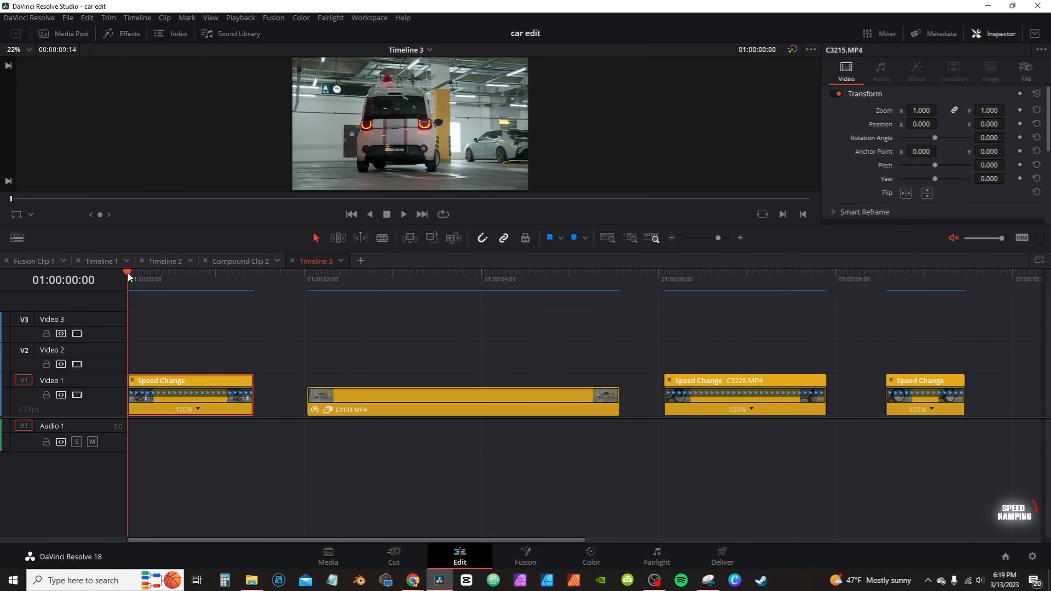
{"action": "mouse_move", "coordinate": [128, 272]}
{"action": "left_mouse_down"}
{"action": "mouse_move", "coordinate": [140, 277]}
{"action": "mouse_move", "coordinate": [141, 261]}
{"action": "left_mouse_up"}
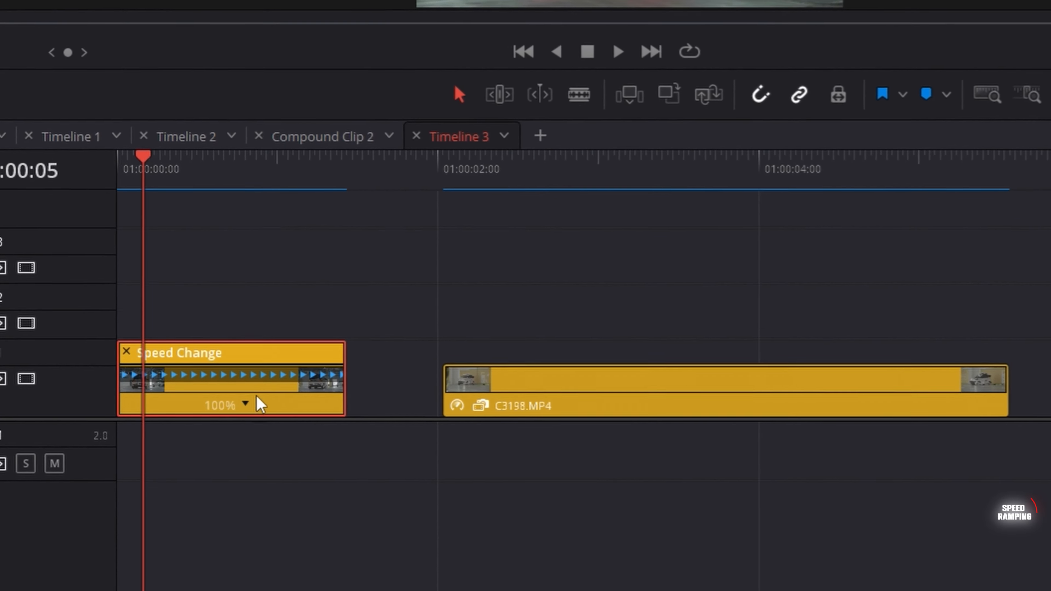
{"action": "left_click", "coordinate": [246, 404]}
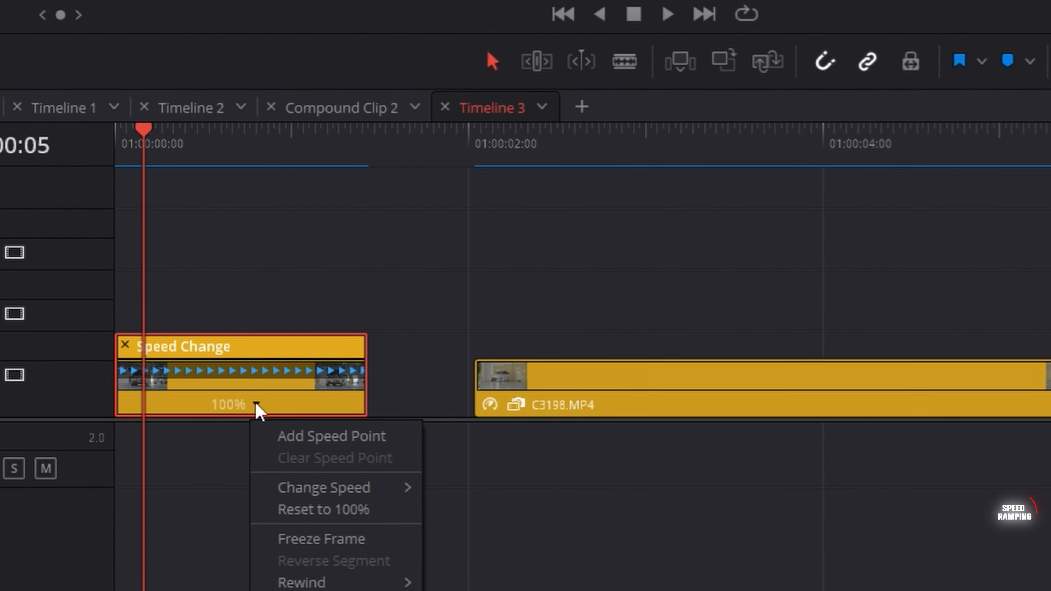
{"action": "left_click", "coordinate": [317, 435]}
- Speed up the segment after the first clip's speed point to 475% and play the clip from its start
{"action": "key", "text": "ctrl+equal"}
{"action": "key", "text": "ctrl+equal"}
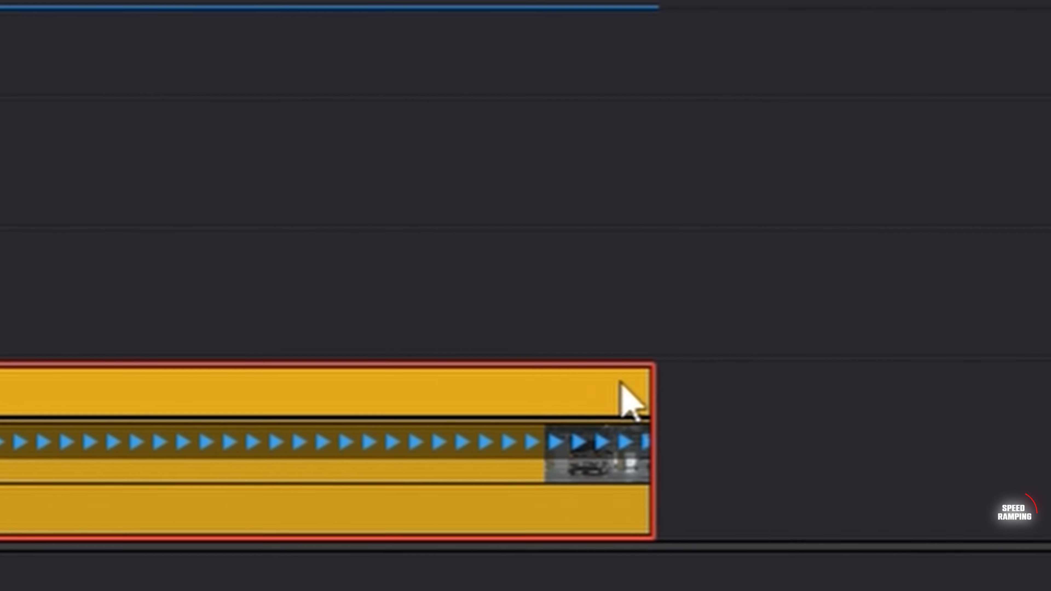
{"action": "left_click_drag", "start_coordinate": [624, 390], "coordinate": [269, 381]}
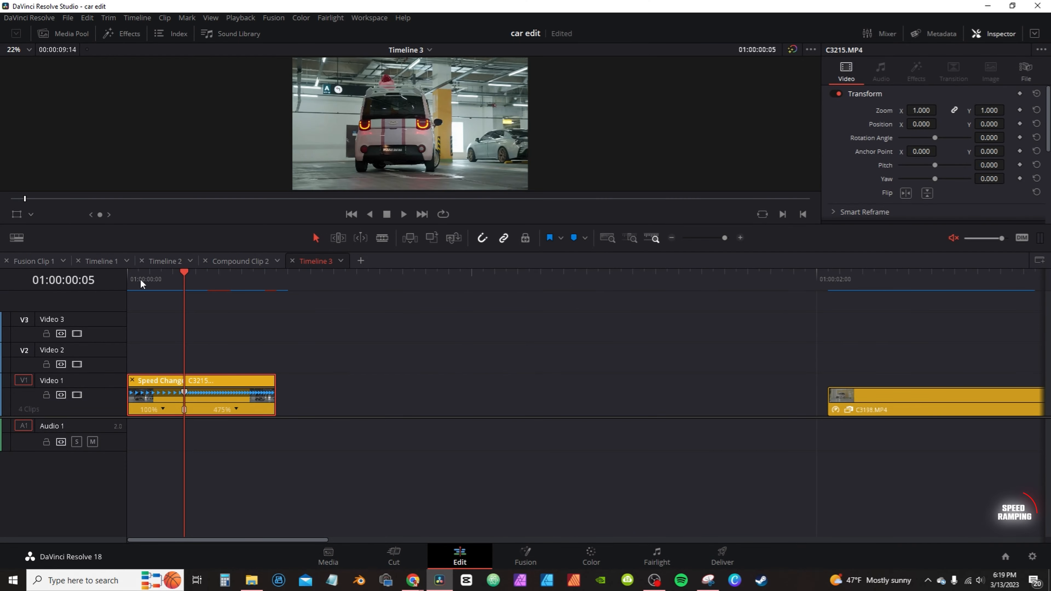
{"action": "left_click", "coordinate": [129, 279]}
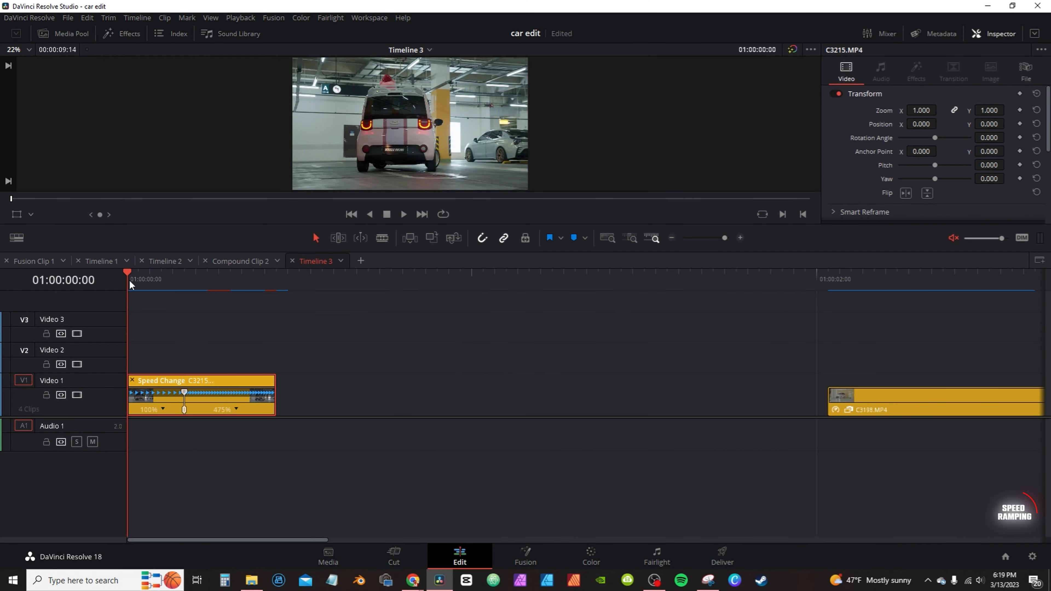
{"action": "key", "text": "space"}
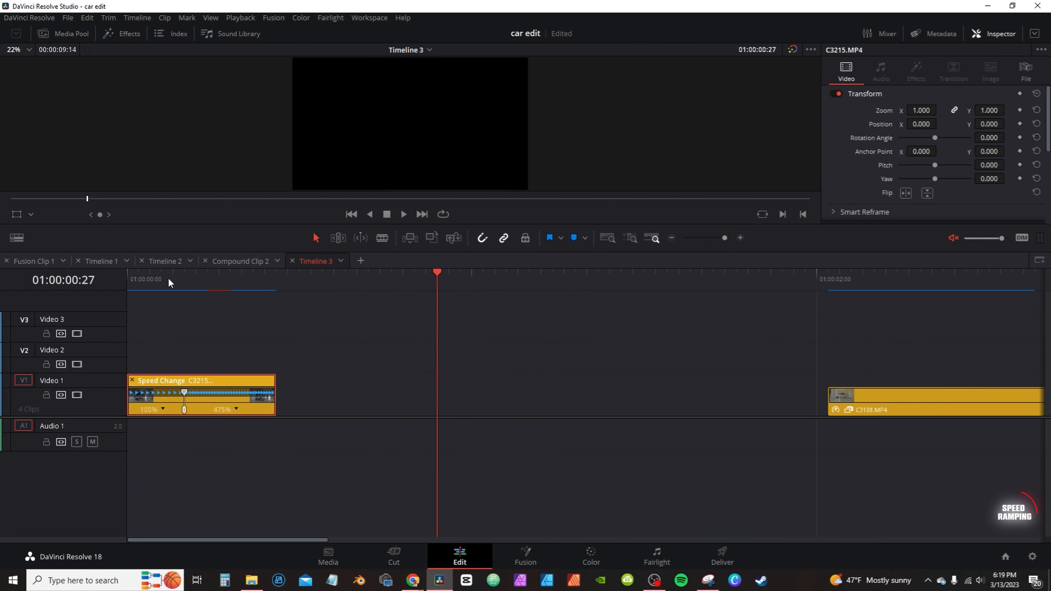
{"action": "left_click", "coordinate": [169, 278]}
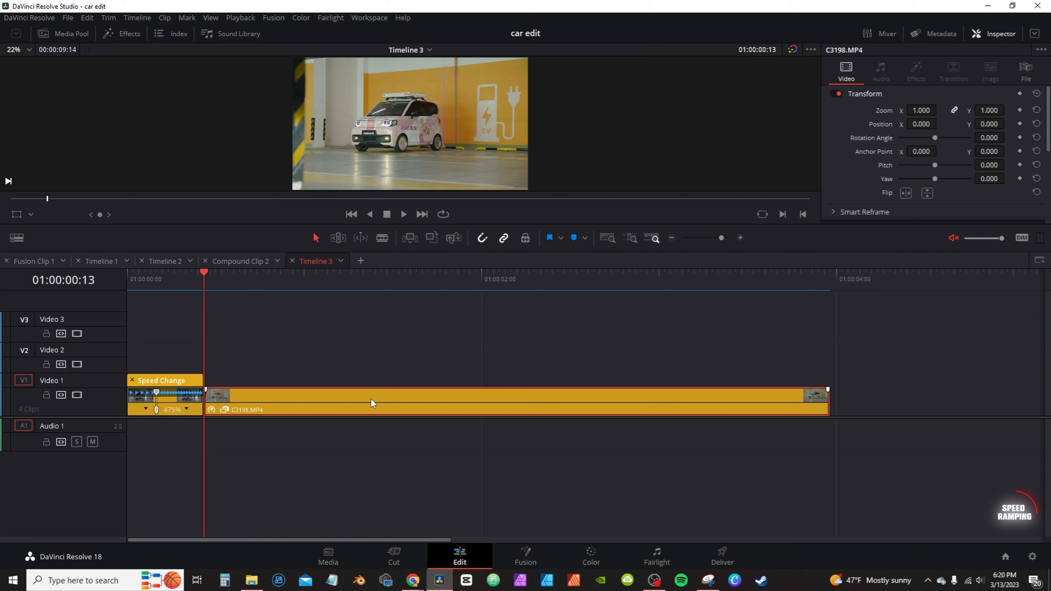
- Split C3198.MP4 at 01:00:00:28 and ripple-delete the part before the cut
{"action": "key", "text": "ctrl+r"}
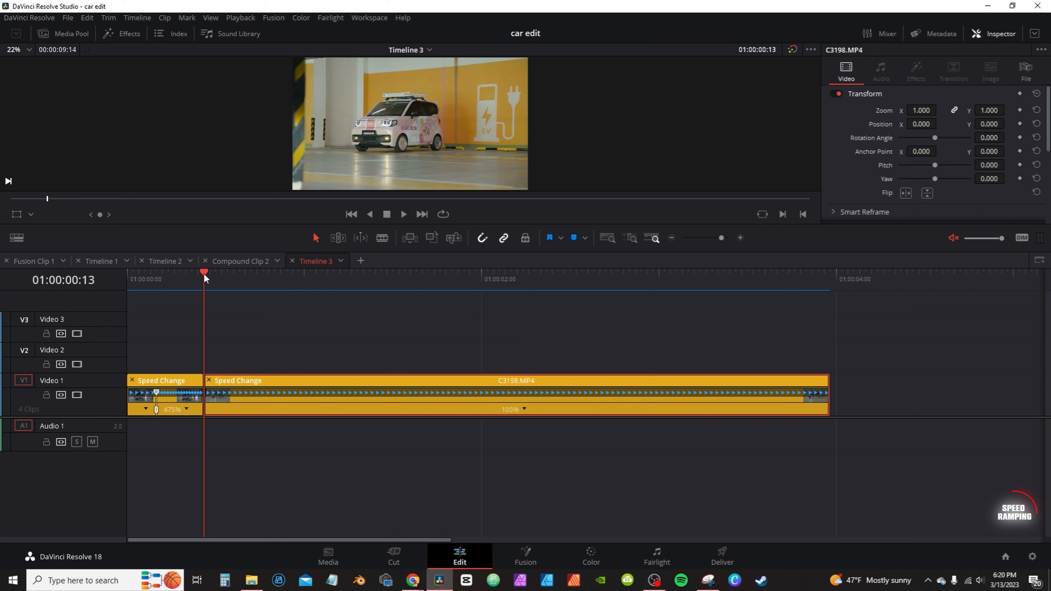
{"action": "left_click_drag", "start_coordinate": [204, 273], "coordinate": [291, 292]}
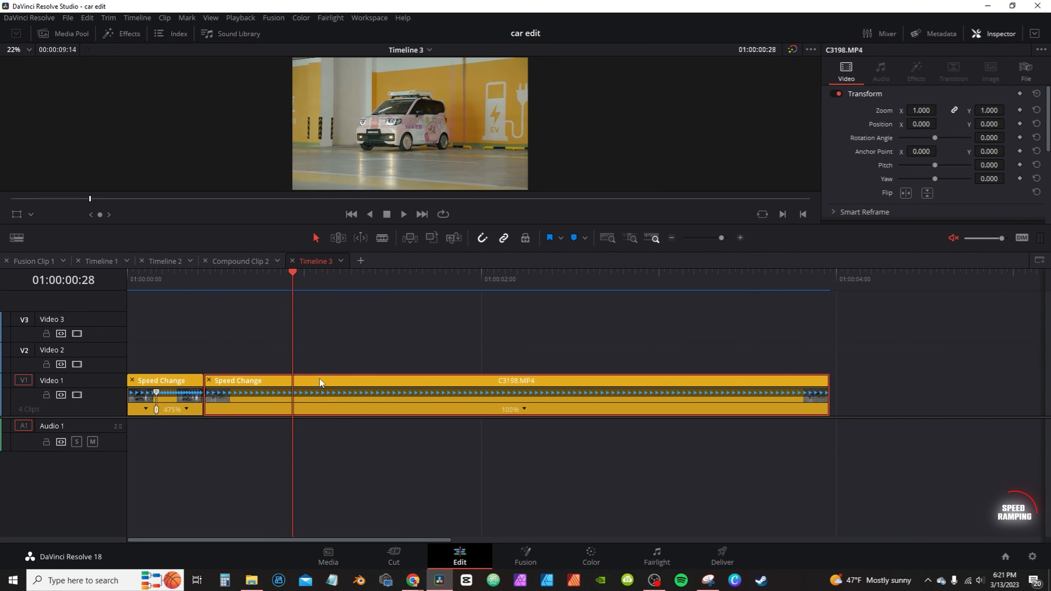
{"action": "key", "text": "ctrl+b"}
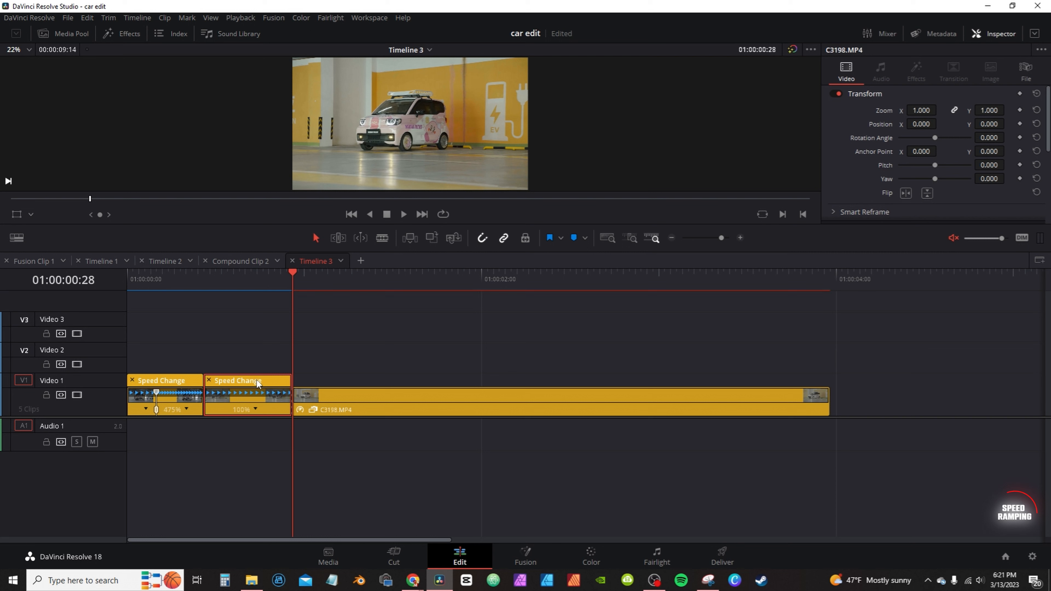
{"action": "key", "text": "Delete"}
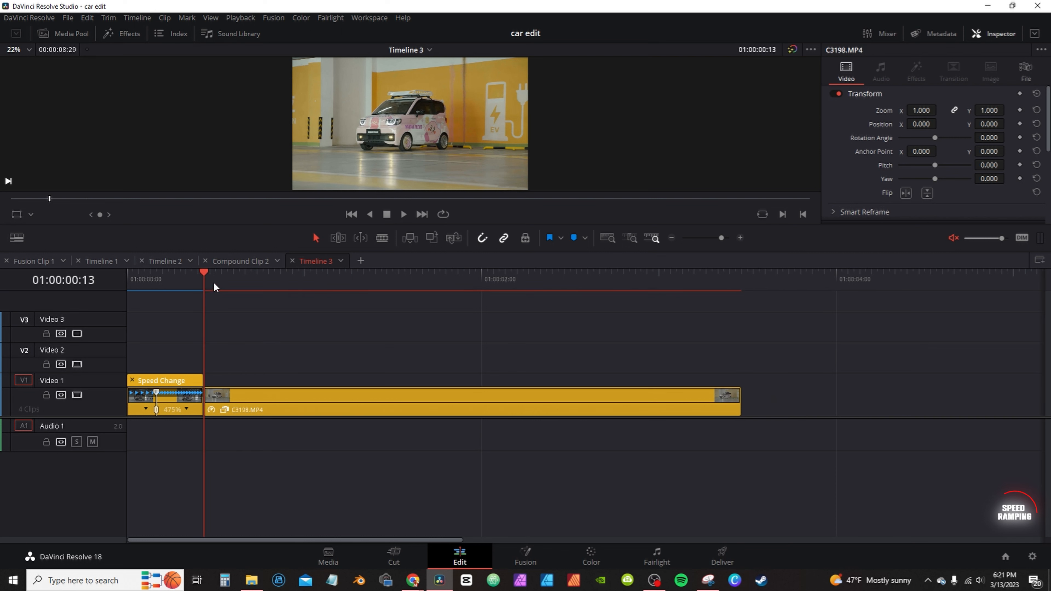
- Trim the end of C3198.MP4 back to 01:00:02:29
{"action": "left_click_drag", "start_coordinate": [206, 276], "coordinate": [659, 300]}
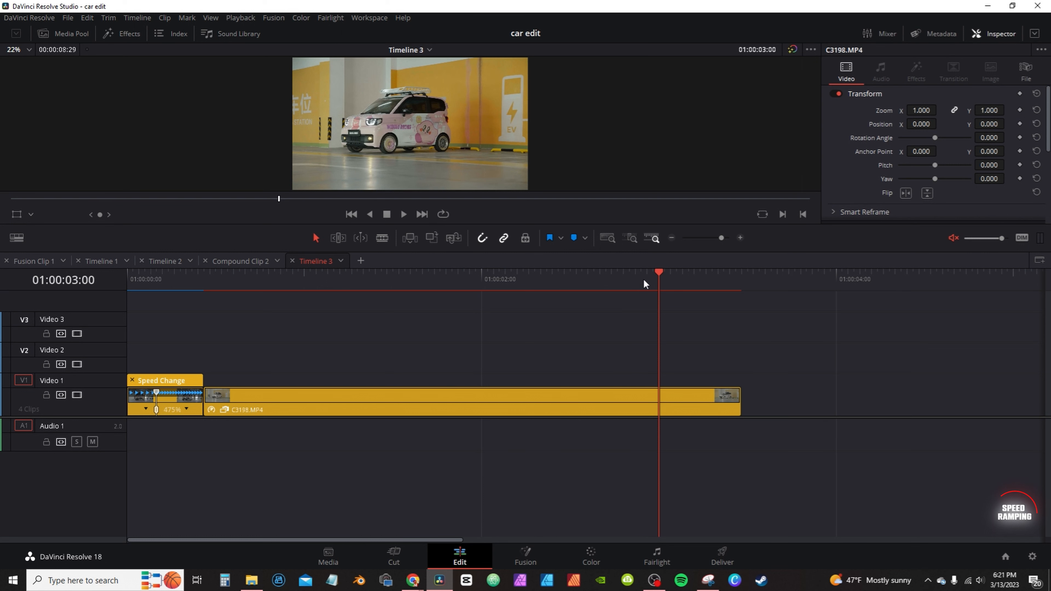
{"action": "left_click", "coordinate": [653, 277]}
{"action": "left_click", "coordinate": [739, 402]}
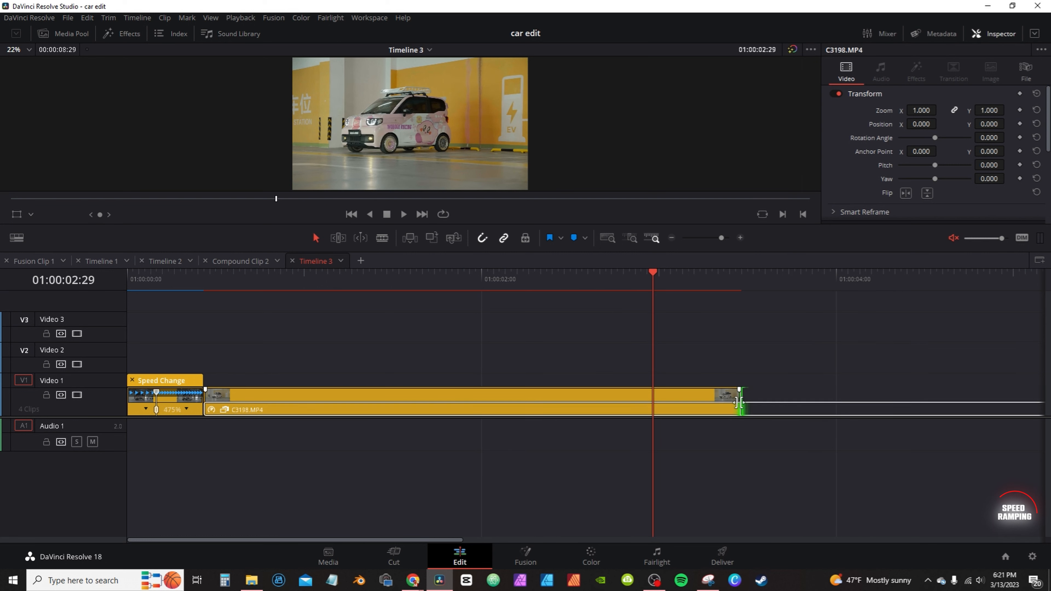
{"action": "left_click_drag", "start_coordinate": [738, 402], "coordinate": [651, 403]}
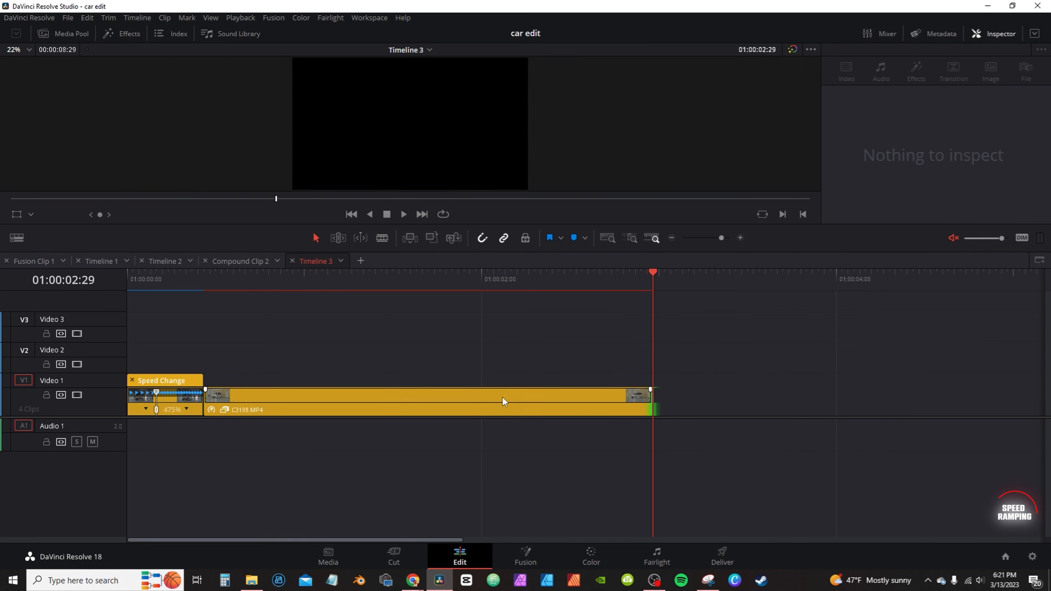
- Speed up C3198.MP4 to 421% with the retime controls and review the transition between the first two clips
{"action": "left_click", "coordinate": [526, 405]}
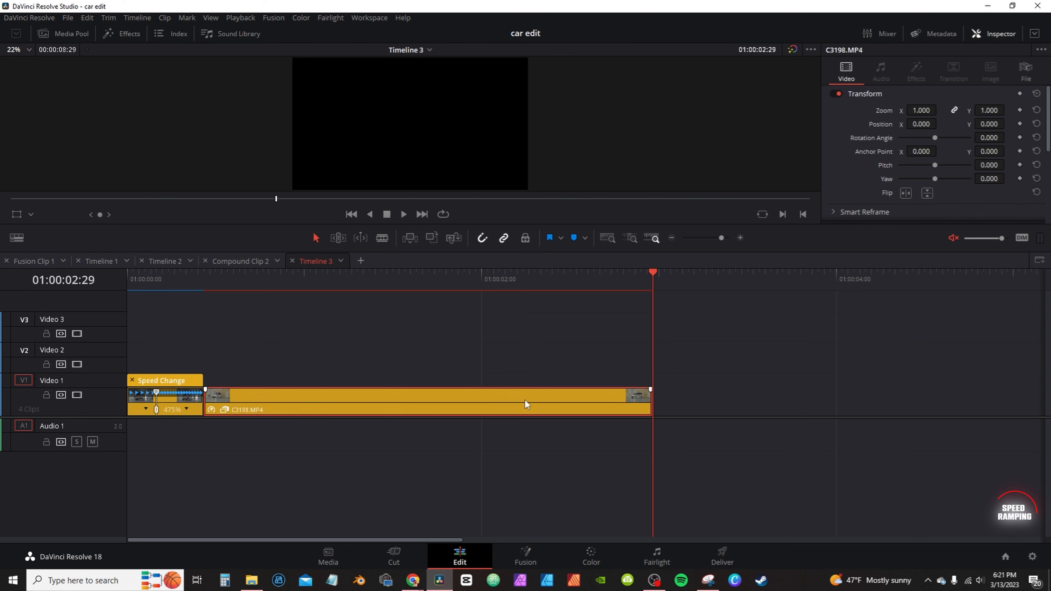
{"action": "key", "text": "ctrl+r"}
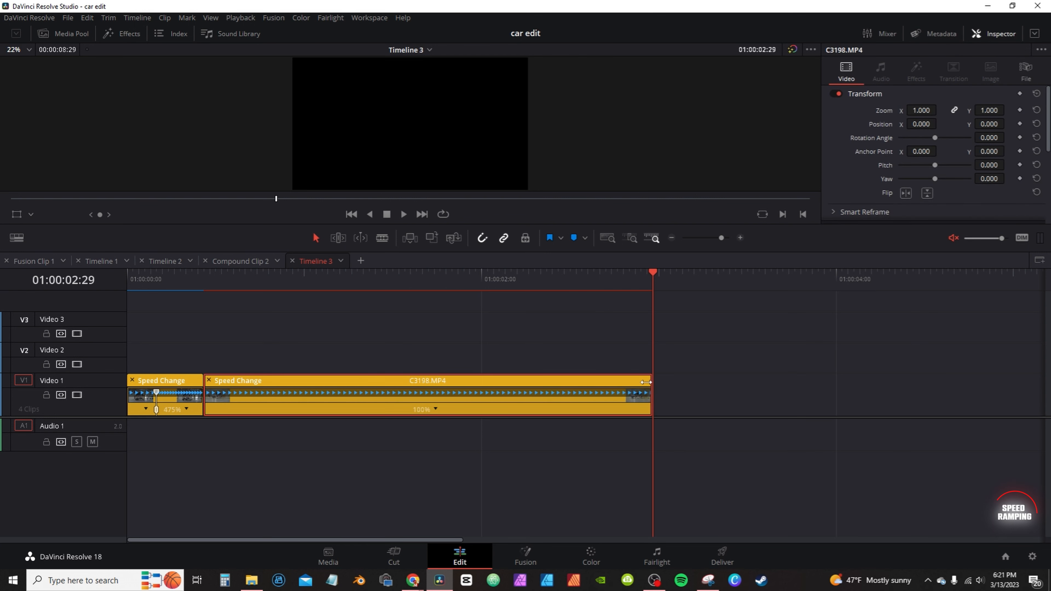
{"action": "left_click_drag", "start_coordinate": [646, 382], "coordinate": [310, 382]}
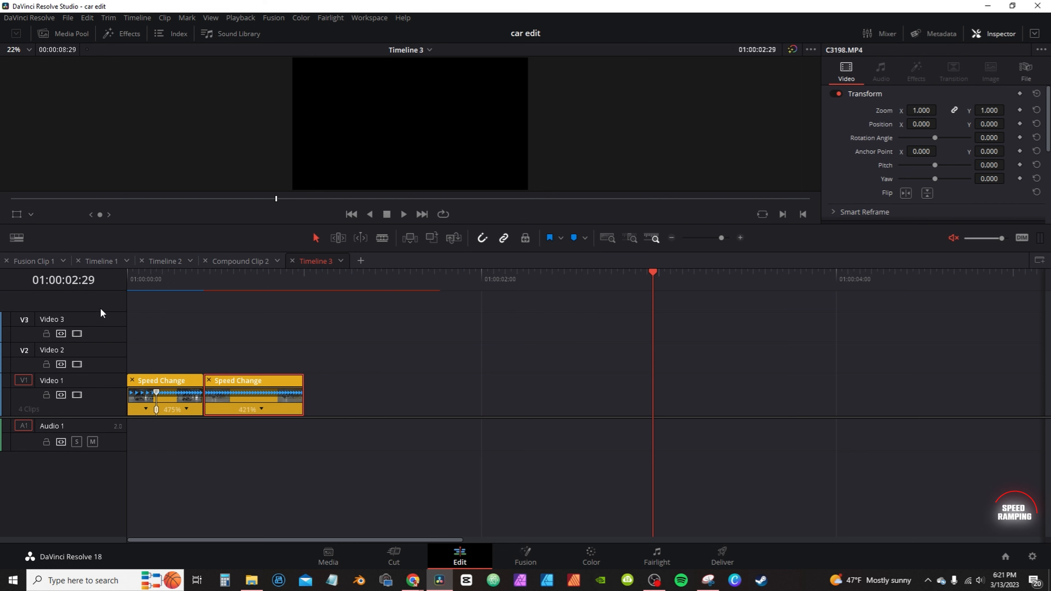
{"action": "left_click", "coordinate": [132, 274]}
{"action": "key", "text": "space"}
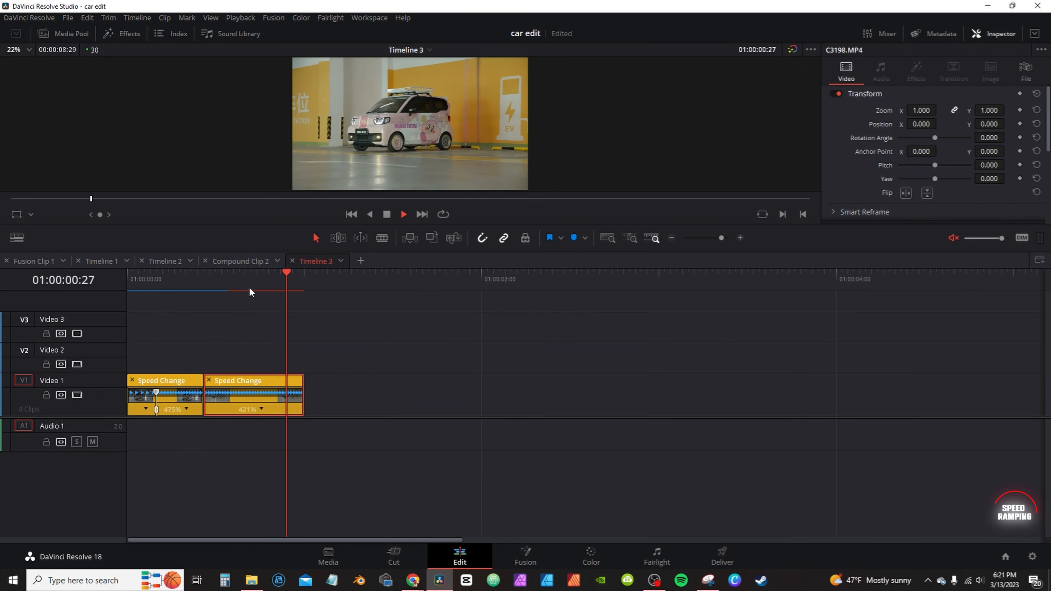
{"action": "left_click_drag", "start_coordinate": [144, 274], "coordinate": [268, 273]}
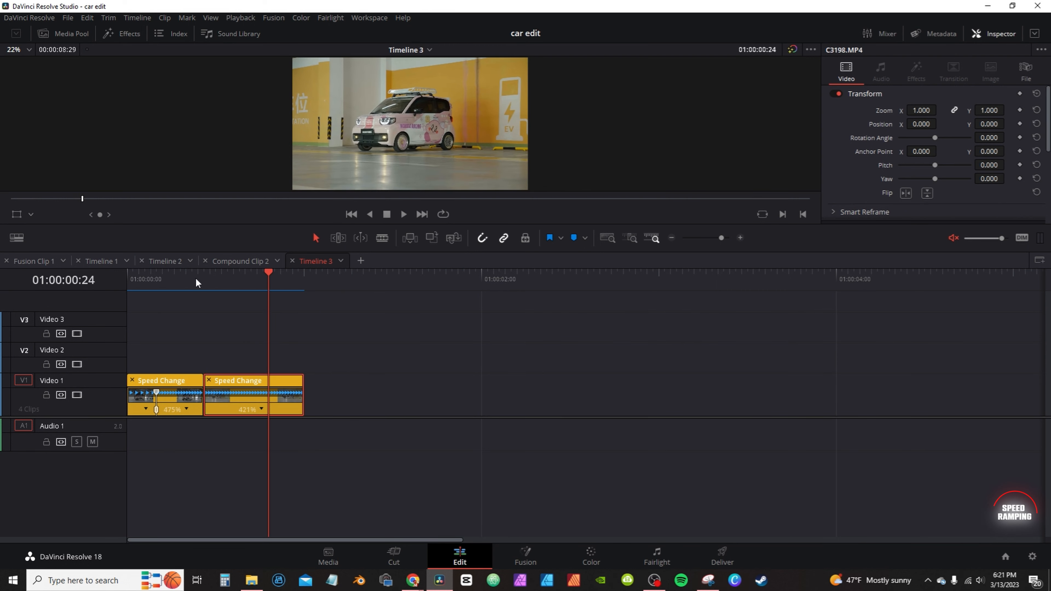
{"action": "left_click_drag", "start_coordinate": [196, 282], "coordinate": [251, 277]}
{"action": "left_click", "coordinate": [151, 285]}
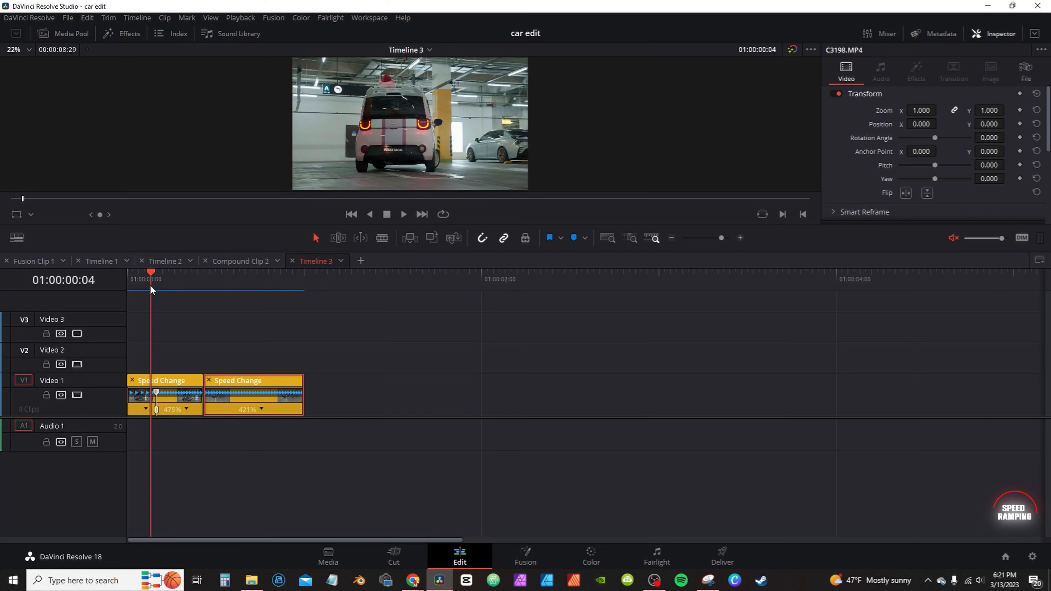
{"action": "left_click_drag", "start_coordinate": [150, 286], "coordinate": [284, 272]}
- Move C3228.MP4 directly against the end of the second clip and scrub through its wheel footage
{"action": "left_click_drag", "start_coordinate": [351, 387], "coordinate": [318, 387]}
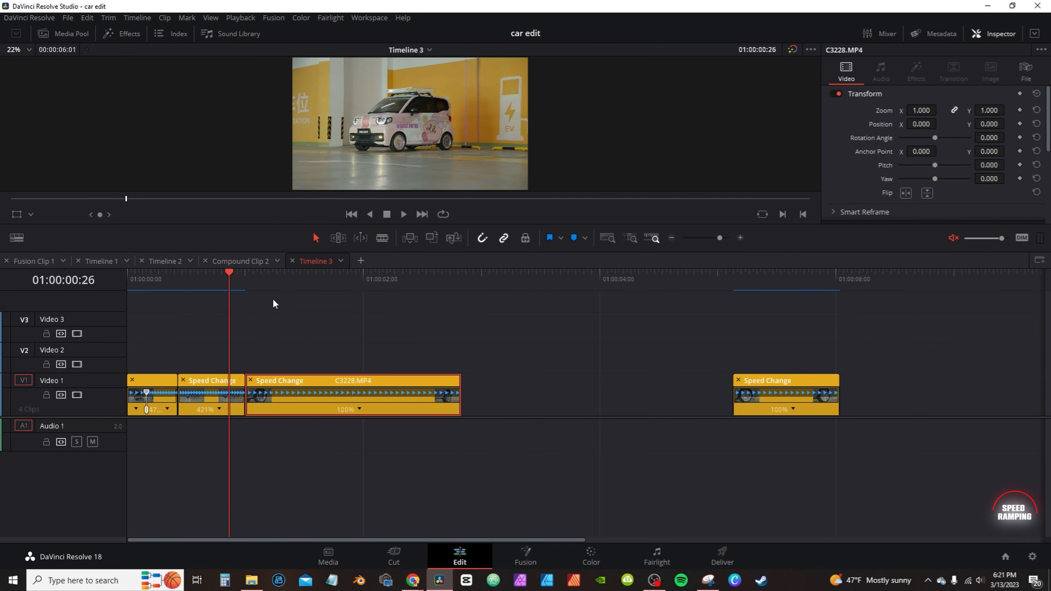
{"action": "left_click_drag", "start_coordinate": [227, 276], "coordinate": [340, 276]}
{"action": "left_click", "coordinate": [360, 287]}
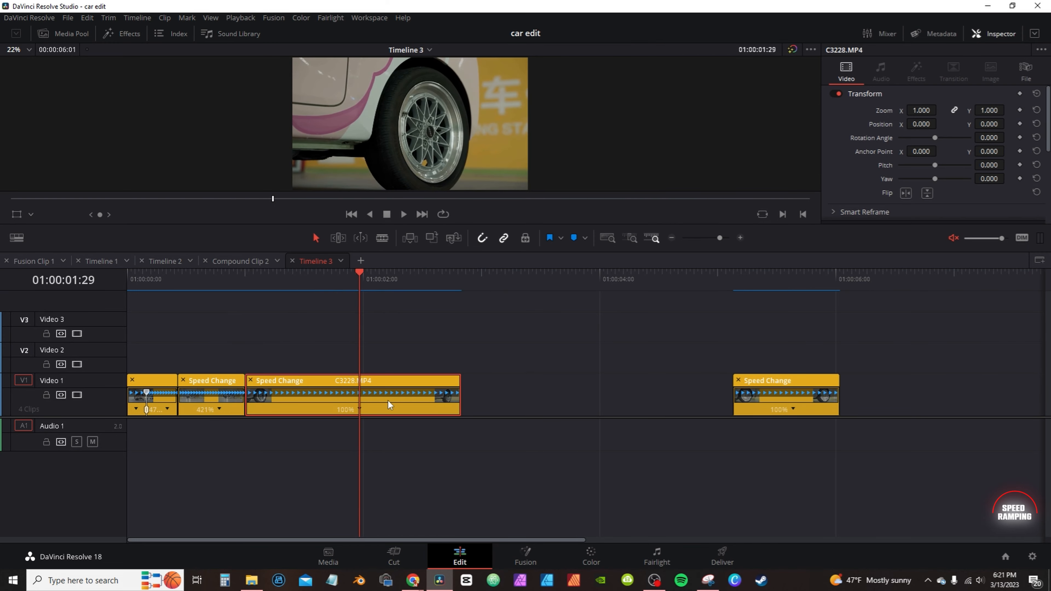
- Turn on Reverse Speed for C3228.MP4 in its clip speed settings
{"action": "key", "text": "r"}
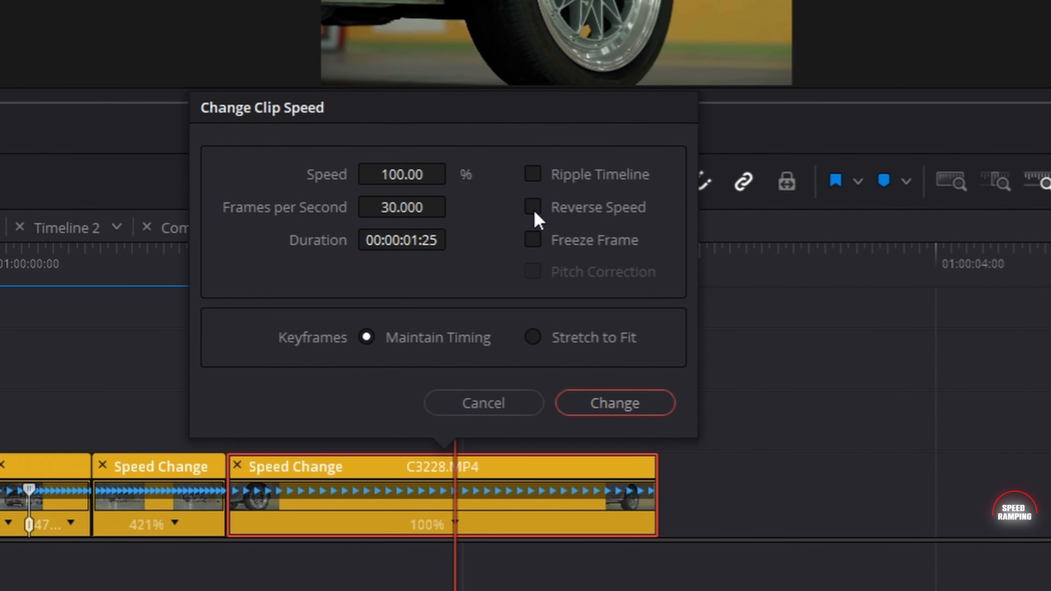
{"action": "left_click", "coordinate": [533, 209]}
{"action": "left_click", "coordinate": [650, 401]}
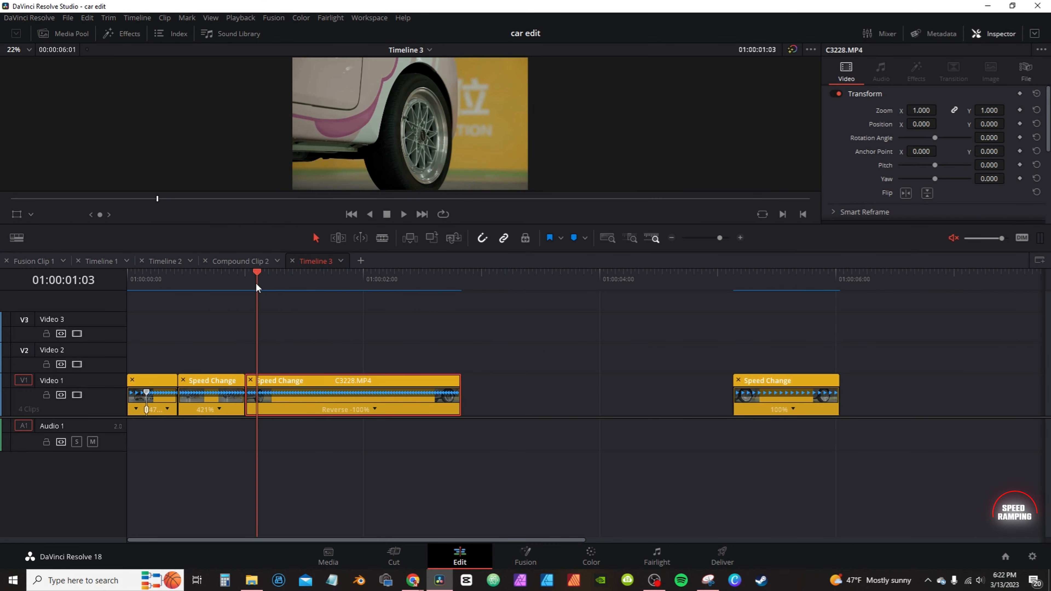
- Review the reversed C3228.MP4 in sequence and speed it up to -231%
{"action": "left_click_drag", "start_coordinate": [257, 286], "coordinate": [323, 280]}
{"action": "left_click", "coordinate": [133, 281]}
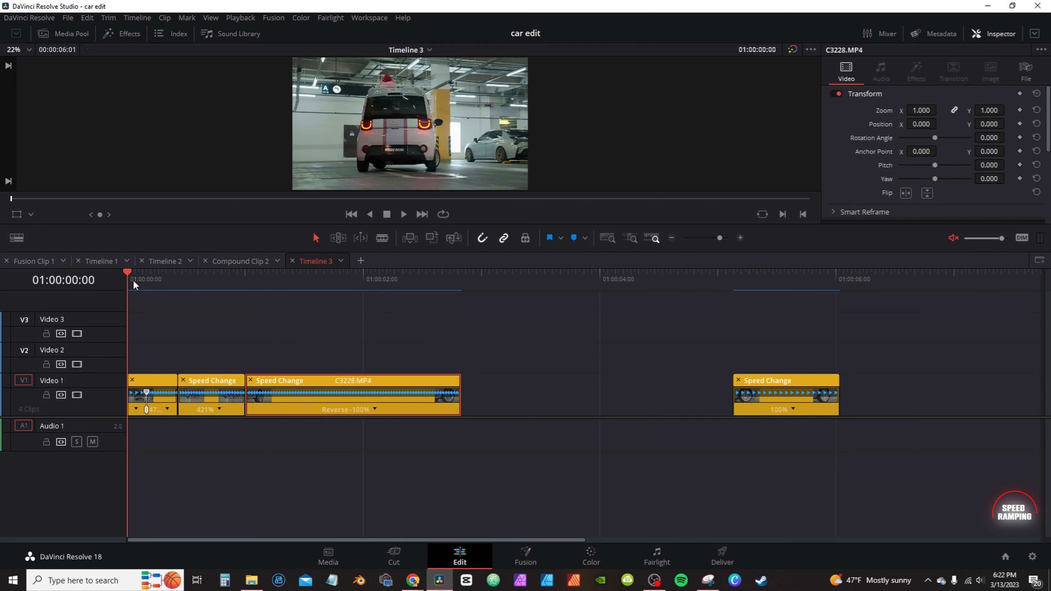
{"action": "left_click_drag", "start_coordinate": [133, 279], "coordinate": [439, 280]}
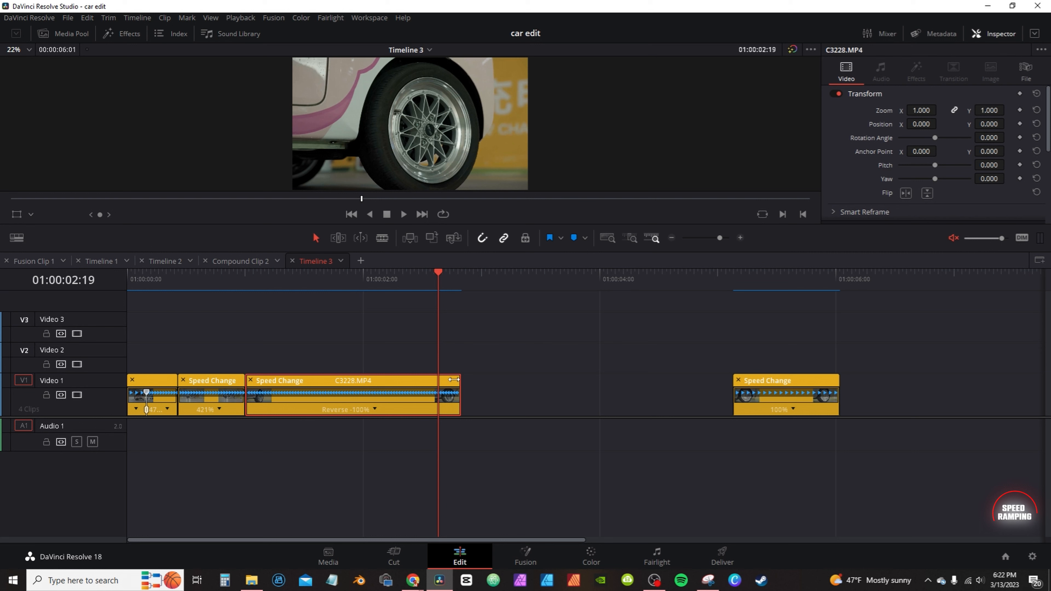
{"action": "left_click_drag", "start_coordinate": [454, 380], "coordinate": [335, 379]}
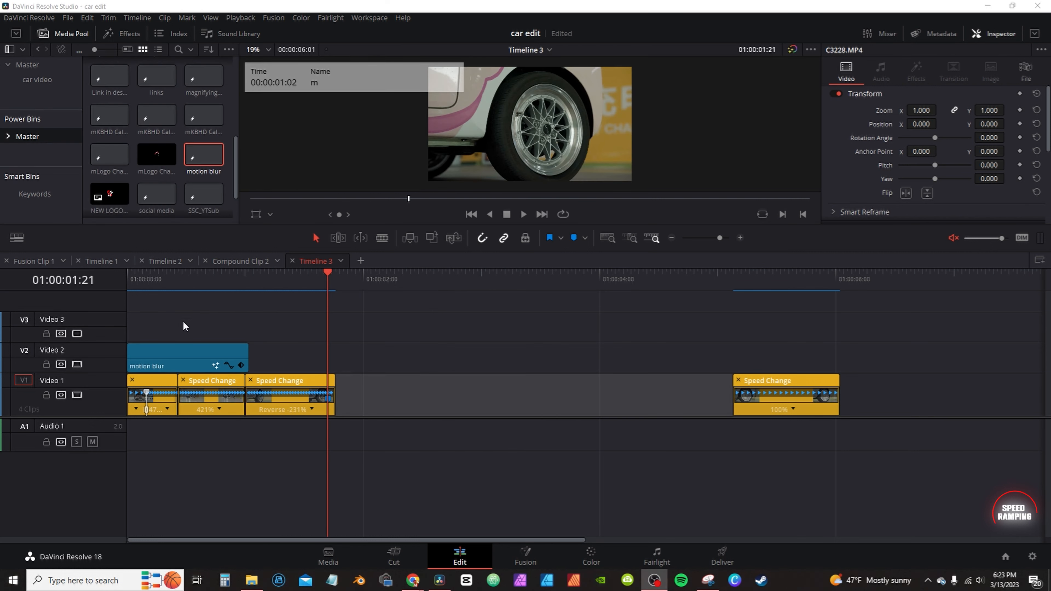
- Extend the motion blur effect on Video 2 over the third clip to 01:00:01:21
{"action": "left_click", "coordinate": [199, 354]}
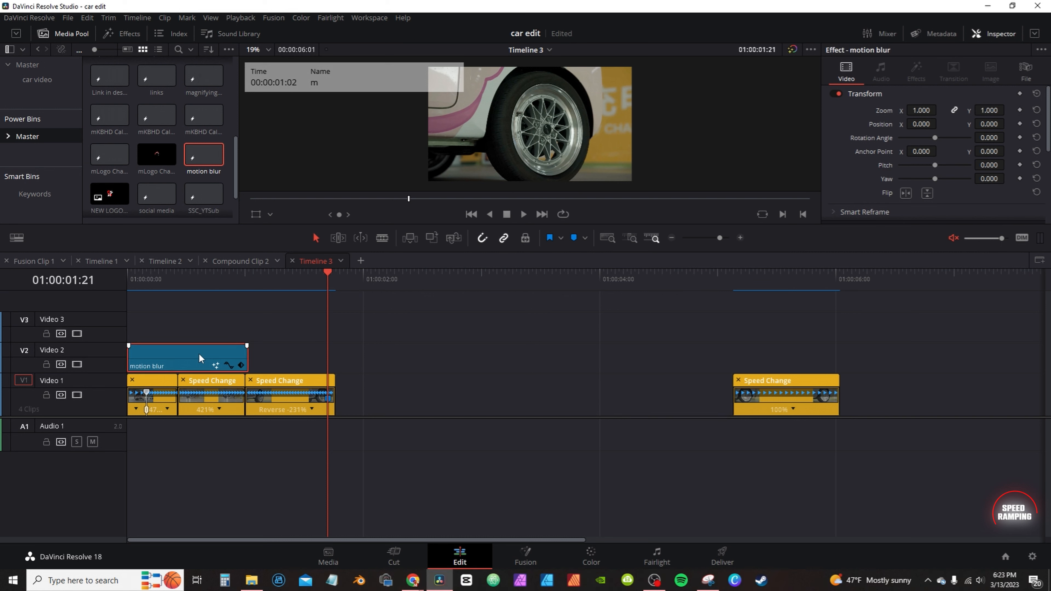
{"action": "left_click_drag", "start_coordinate": [248, 357], "coordinate": [327, 357]}
{"action": "left_click", "coordinate": [310, 282]}
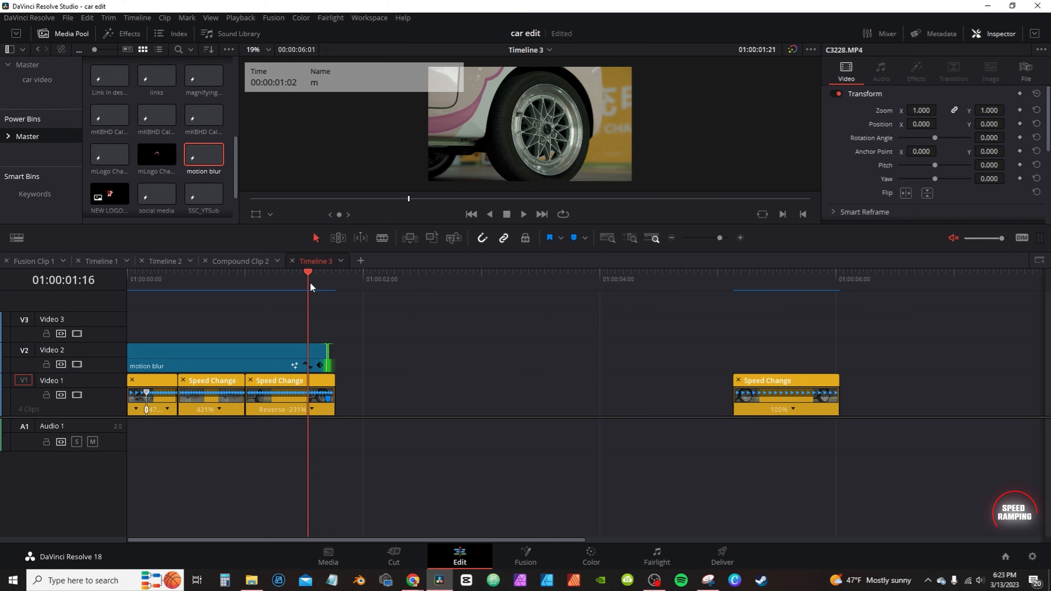
- Open the motion blur effect in Fusion, detach its OpticalFlow1 and VectorMotionBlur1 nodes, and reinsert OpticalFlow1 between MediaIn1 and MediaOut1
{"action": "left_click", "coordinate": [233, 359]}
{"action": "left_click", "coordinate": [234, 358]}
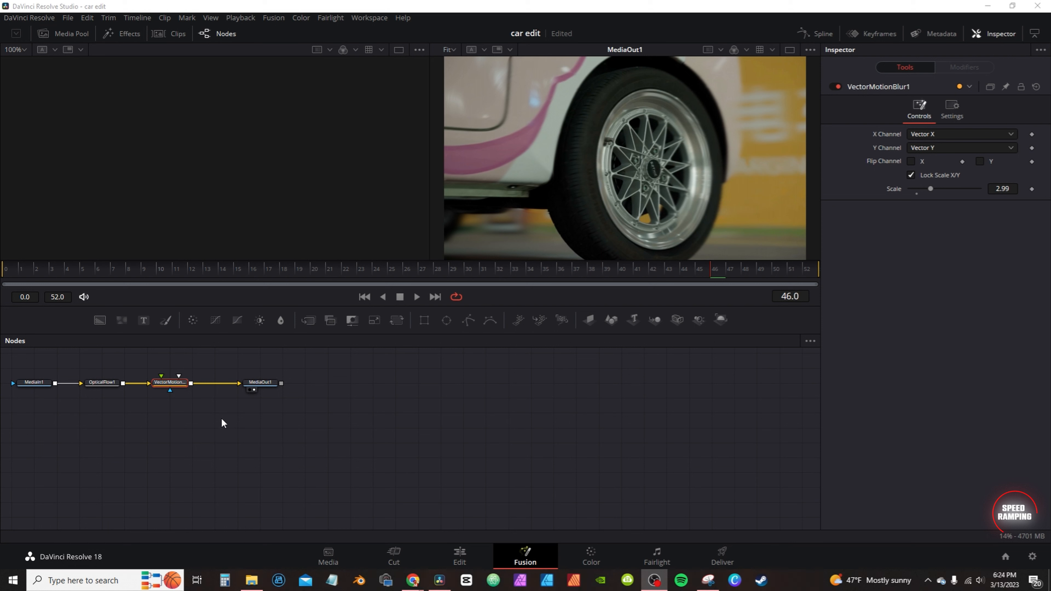
{"action": "left_click_drag", "start_coordinate": [222, 419], "coordinate": [242, 438]}
{"action": "left_click_drag", "start_coordinate": [158, 421], "coordinate": [508, 412]}
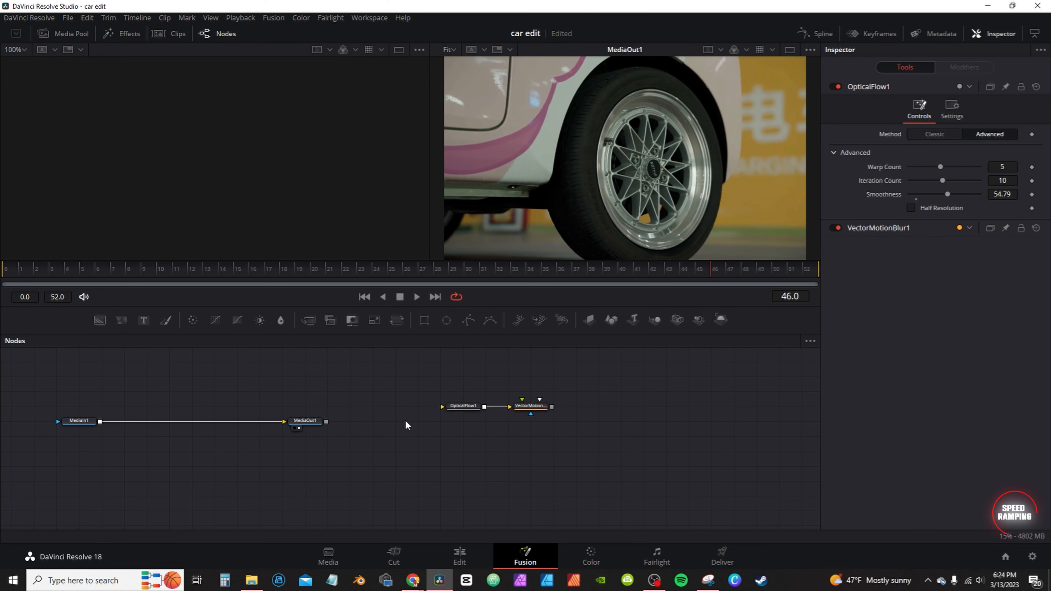
{"action": "left_click_drag", "start_coordinate": [462, 408], "coordinate": [168, 423]}
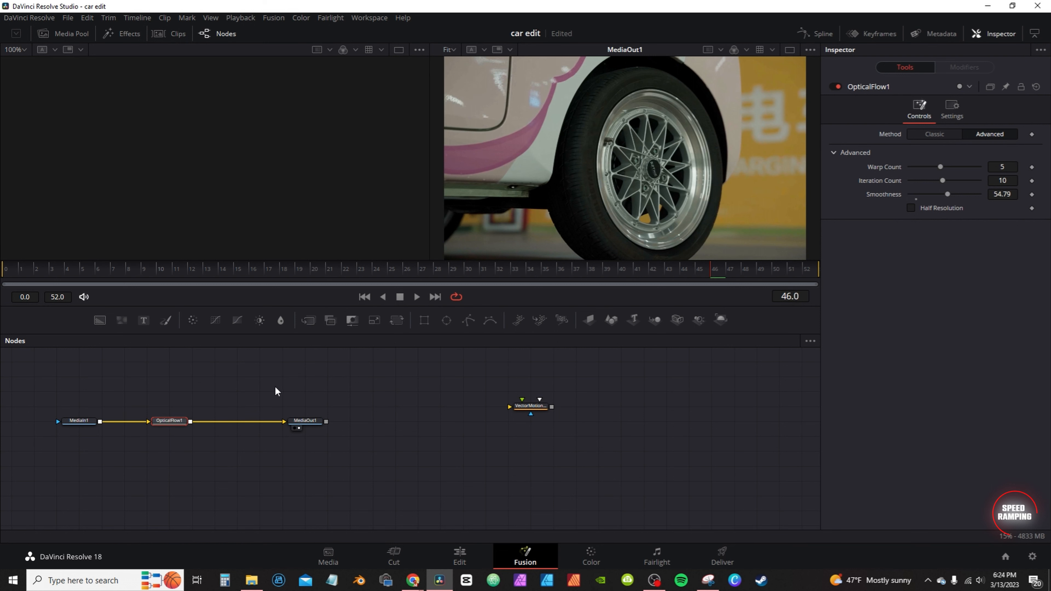
{"action": "key", "text": "shift+space"}
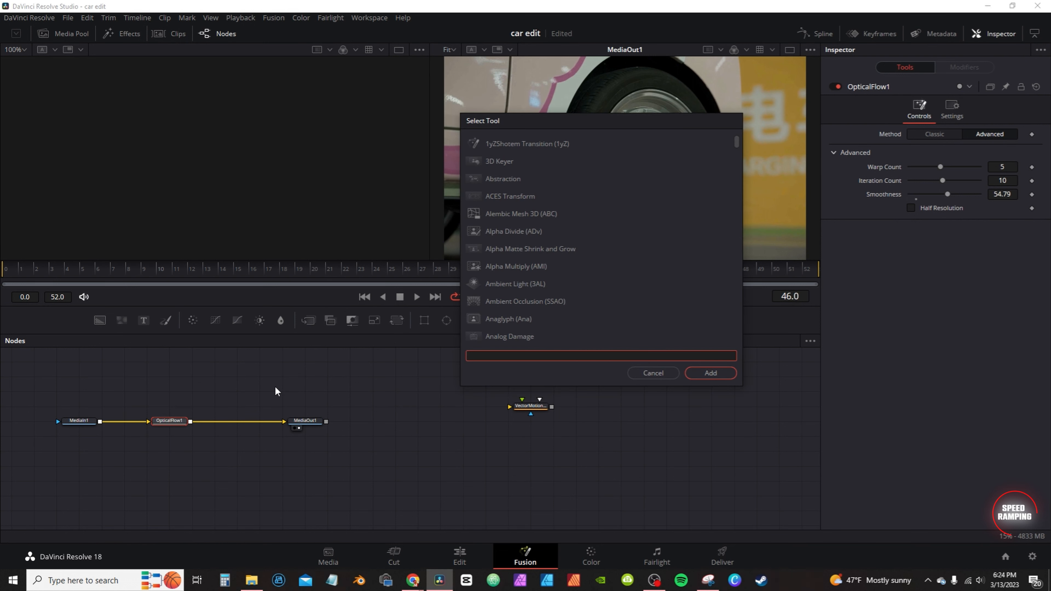
{"action": "type", "text": "op"}
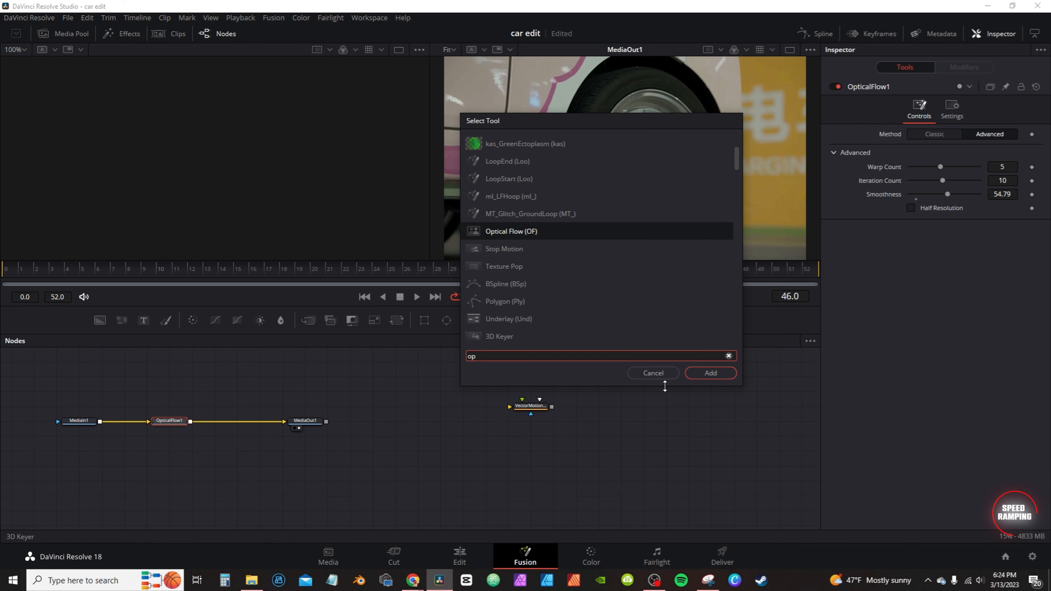
{"action": "left_click", "coordinate": [654, 373]}
- Insert the VectorMotionBlur1 node into the connection between OpticalFlow1 and MediaOut1
{"action": "left_click_drag", "start_coordinate": [190, 421], "coordinate": [165, 408]}
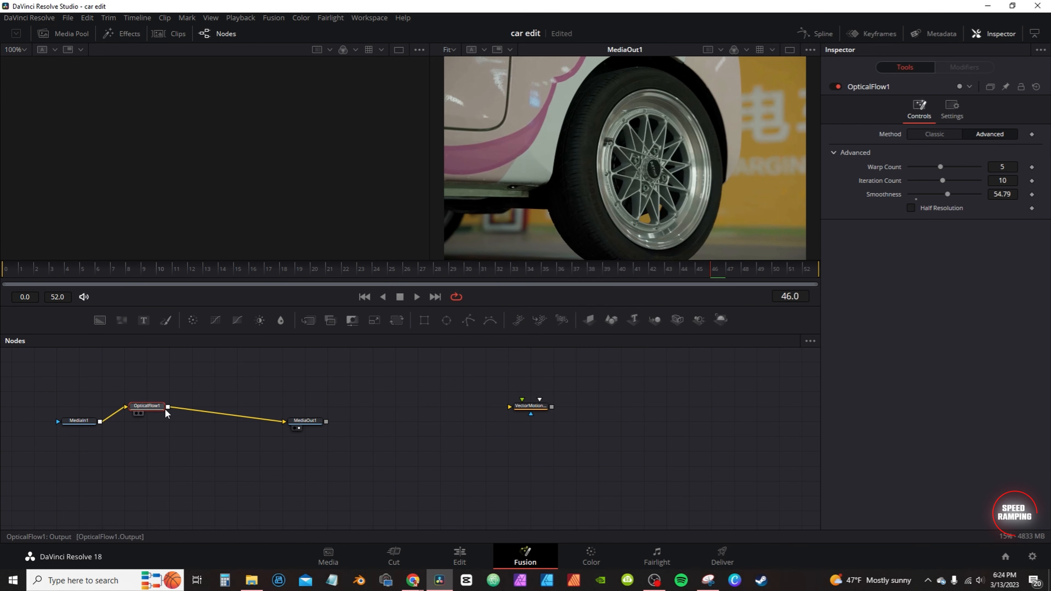
{"action": "key", "text": "ctrl+z"}
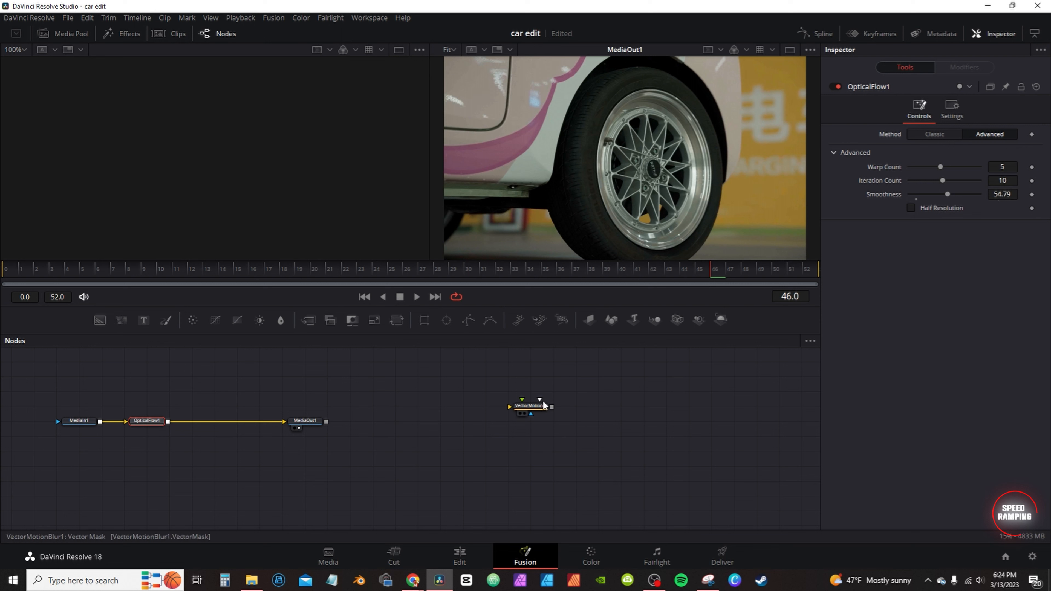
{"action": "left_click_drag", "start_coordinate": [531, 407], "coordinate": [234, 427]}
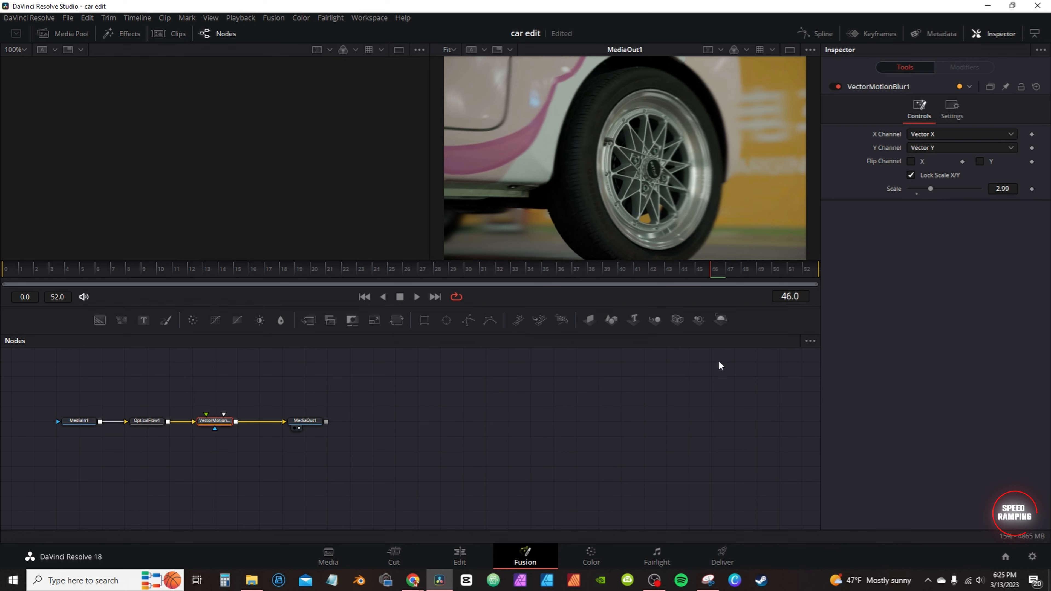
- Return to the Edit page and review the motion blur across the three speed-ramped clips in Timeline 3
{"action": "left_click", "coordinate": [461, 555]}
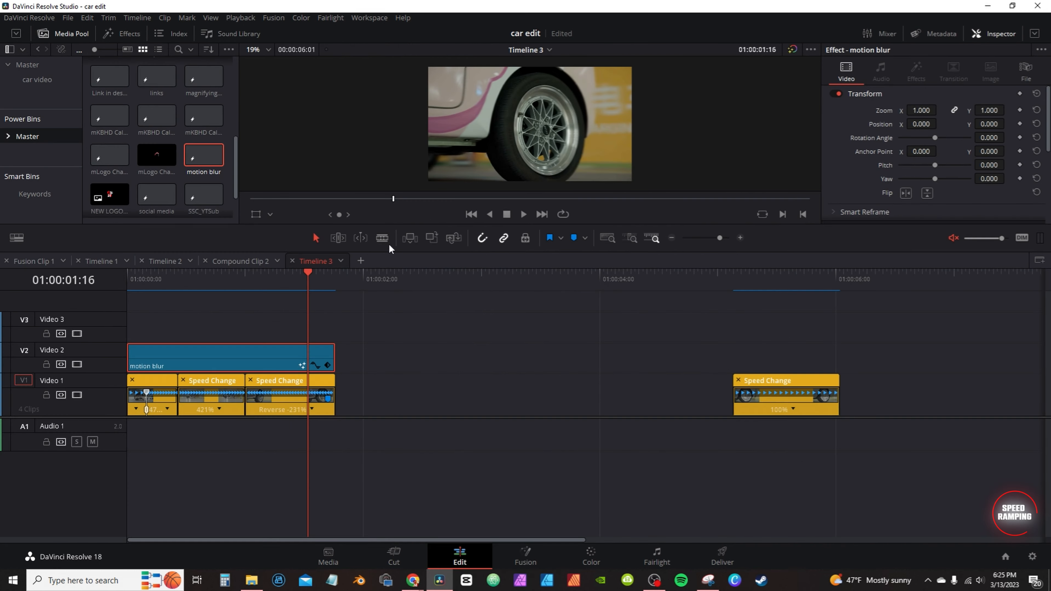
{"action": "left_click", "coordinate": [163, 282]}
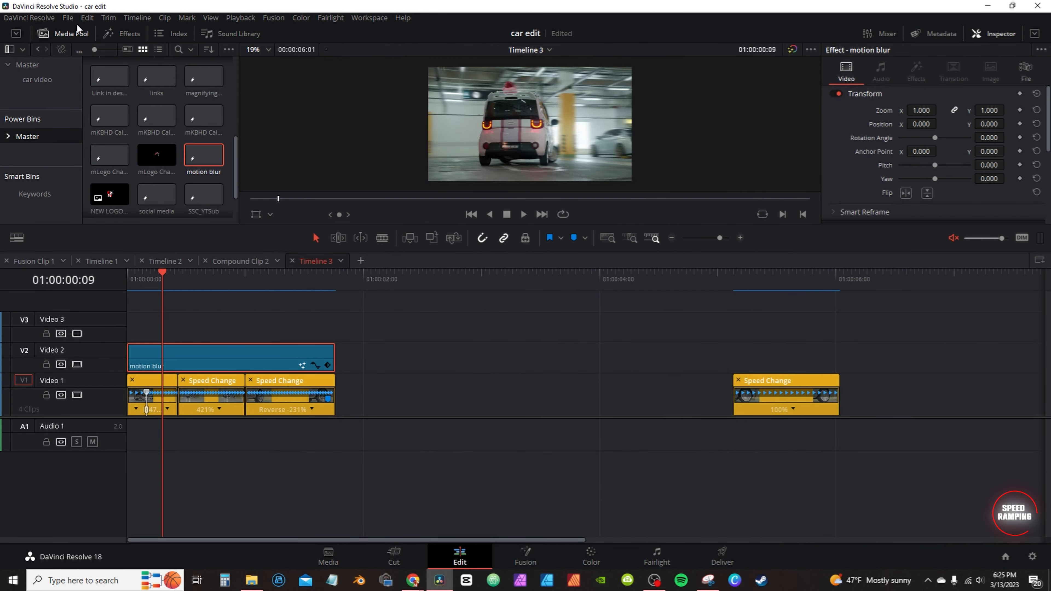
{"action": "left_click_drag", "start_coordinate": [134, 285], "coordinate": [307, 284]}
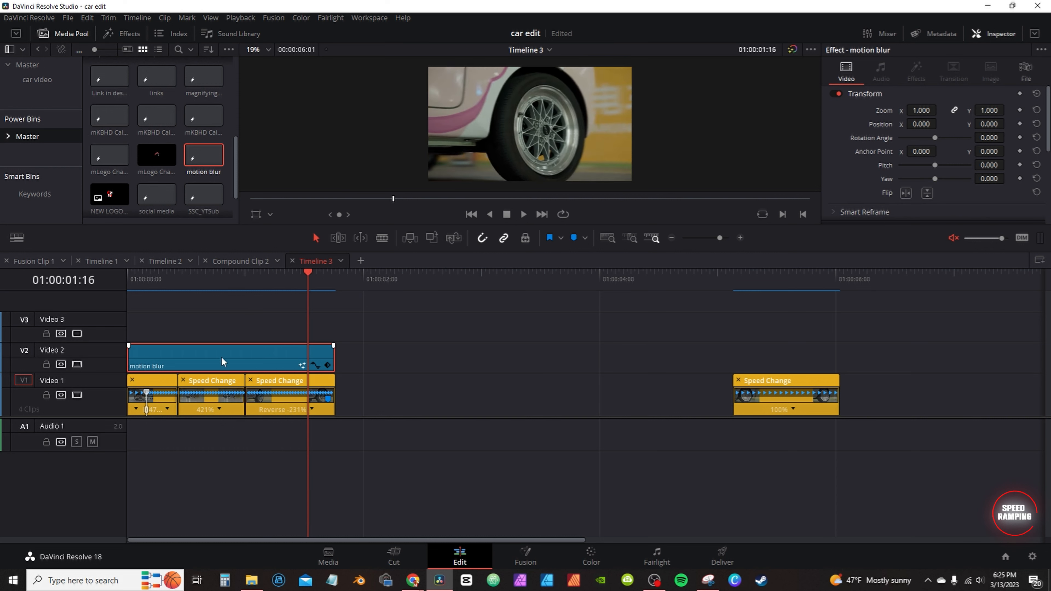
- Disable the motion blur effect on Video 2 to compare the clips without it, and re-enable the effect
{"action": "key", "text": "d"}
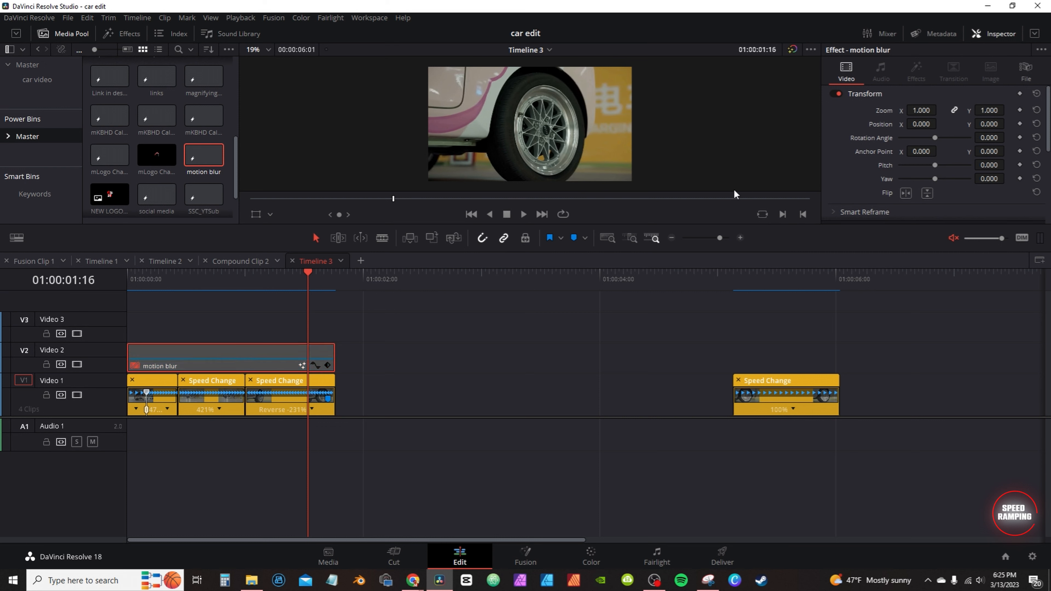
{"action": "left_click", "coordinate": [1028, 77]}
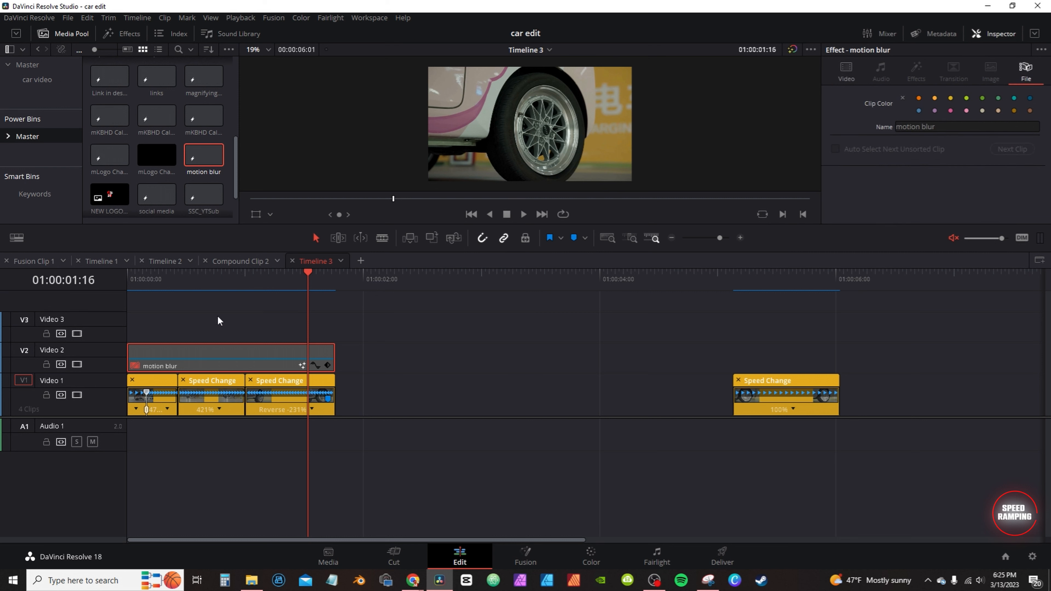
{"action": "left_click", "coordinate": [218, 296]}
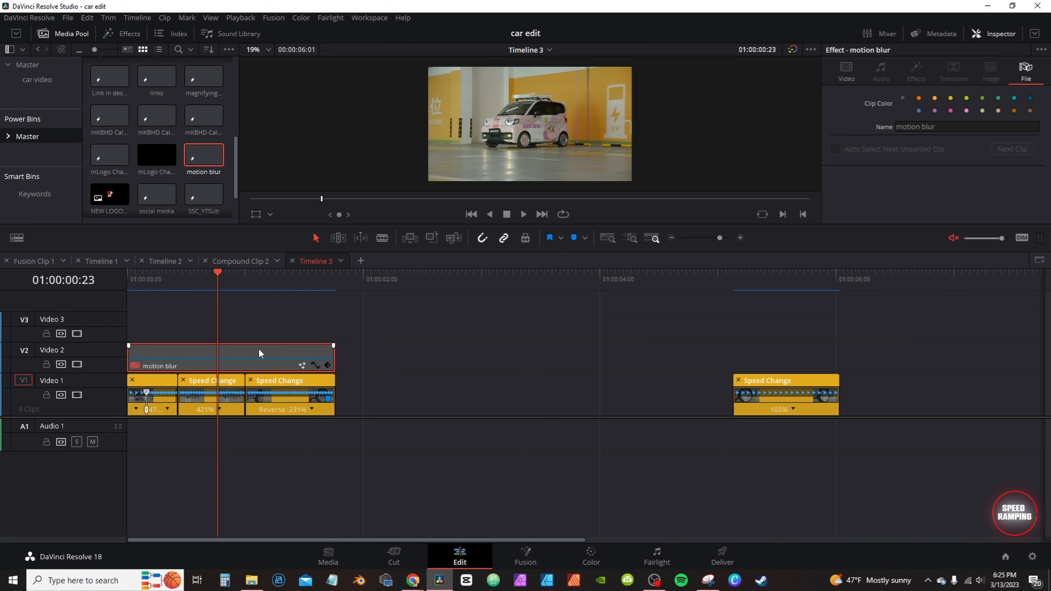
{"action": "key", "text": "d"}
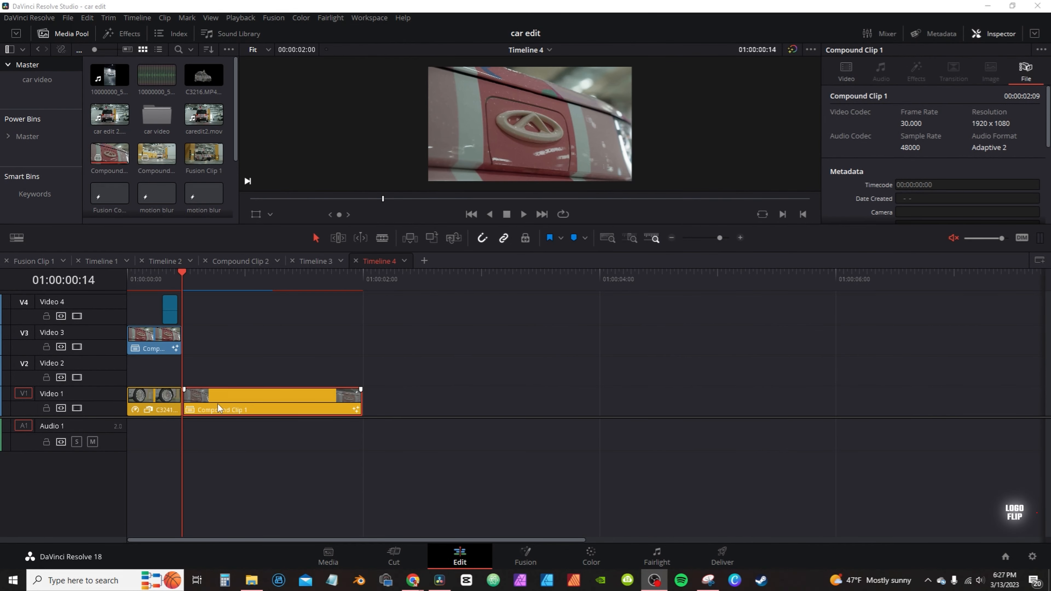
- Duplicate Compound Clip 1 from Video 1 directly above onto Video 2 and turn the copy into a freeze frame
{"action": "left_click", "coordinate": [218, 404]}
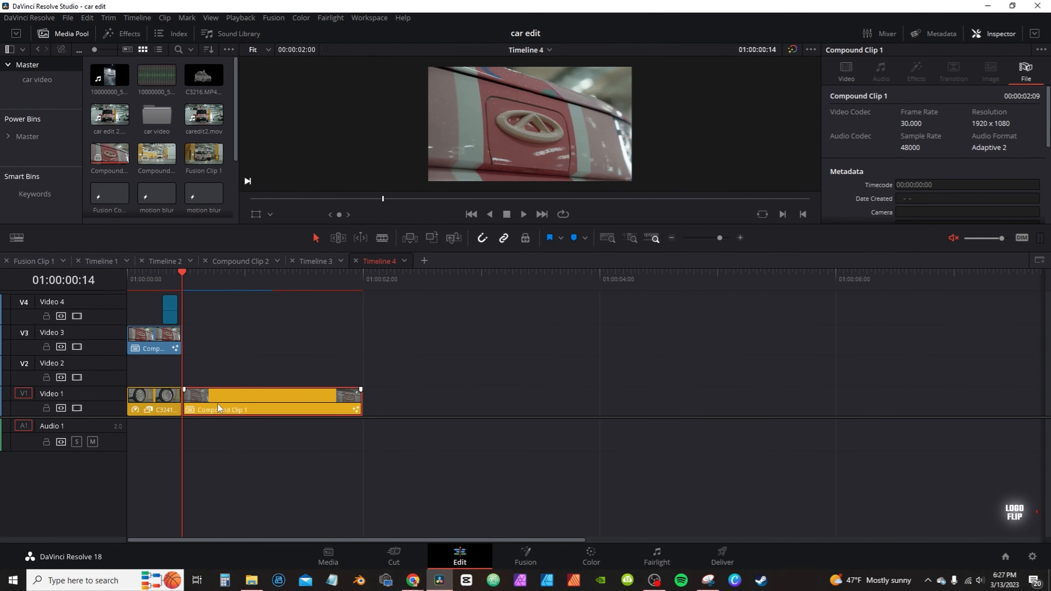
{"action": "left_click_drag", "start_coordinate": [218, 404], "coordinate": [221, 374], "text": "alt"}
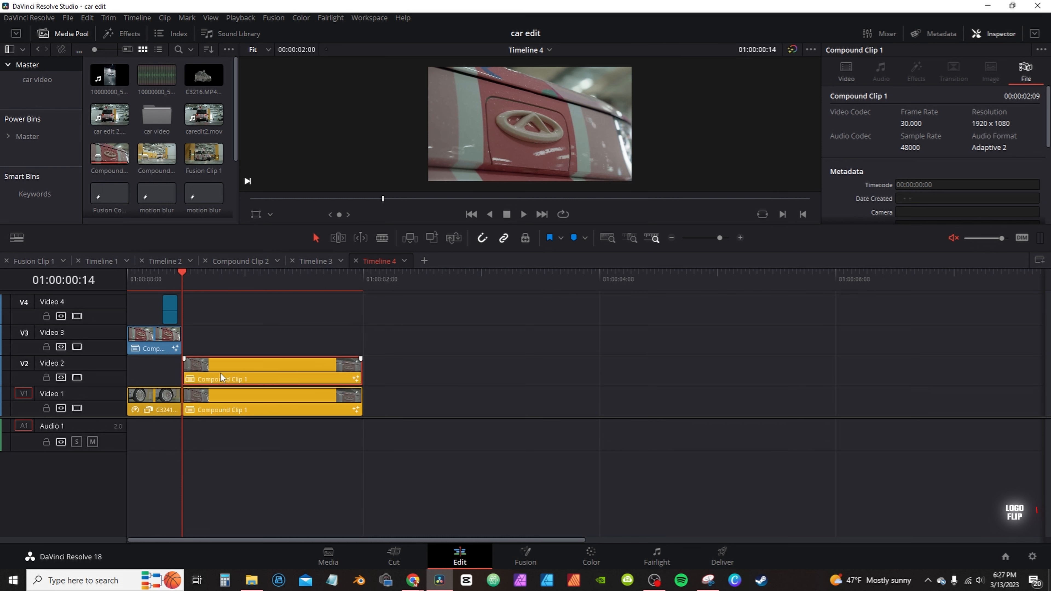
{"action": "key", "text": "shift+r"}
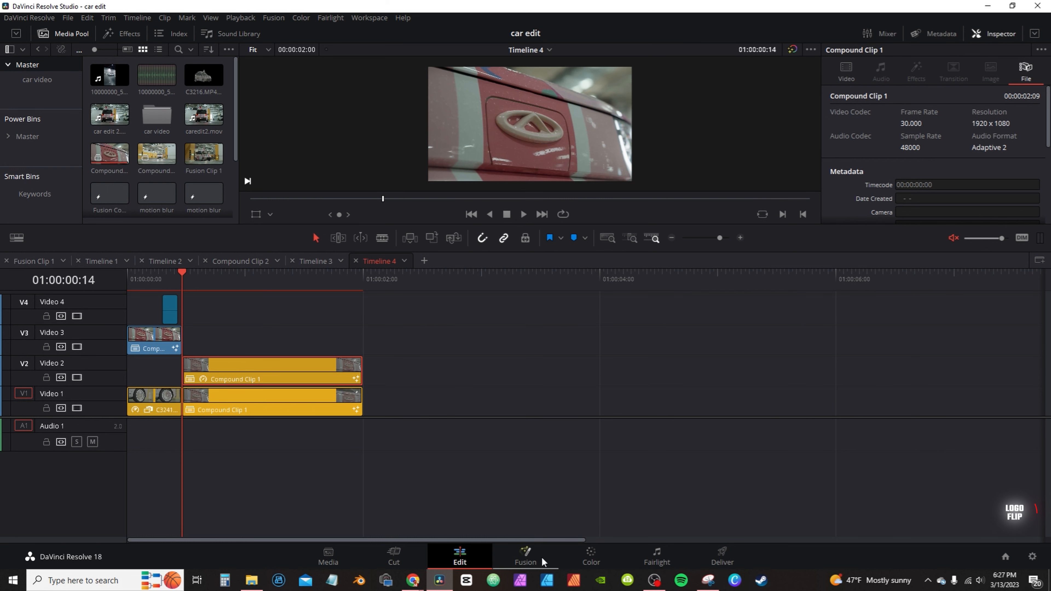
- Open the frozen clip in Fusion, add a polygon mask node, and trace a closed shape around the oval car logo's outer edge
{"action": "left_click", "coordinate": [534, 556]}
{"action": "left_click_drag", "start_coordinate": [468, 320], "coordinate": [411, 411]}
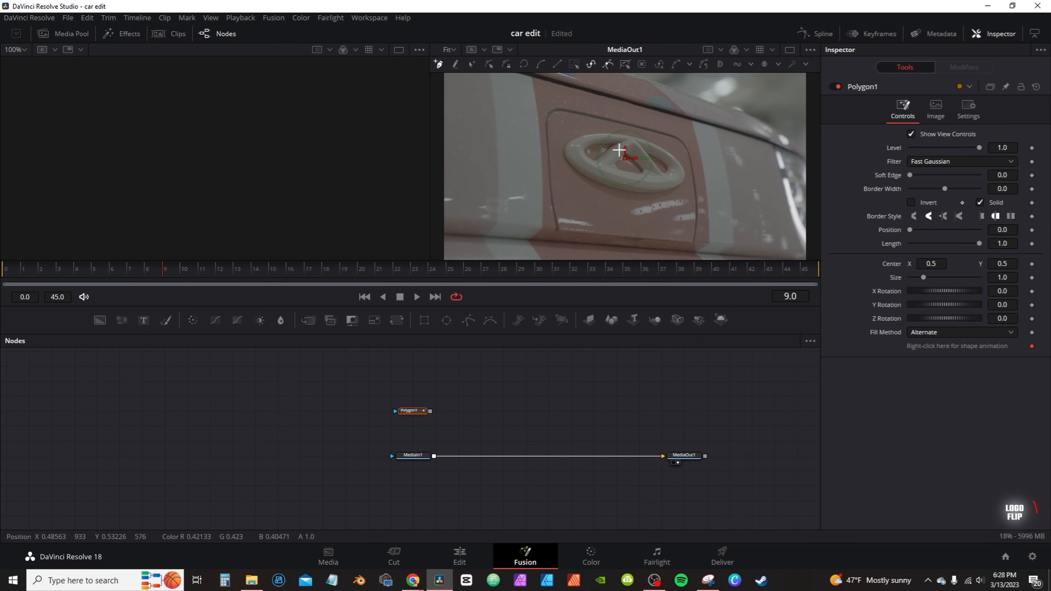
{"action": "scroll", "coordinate": [622, 148], "scroll_direction": "up", "scroll_amount": 2}
{"action": "left_click", "coordinate": [507, 151]}
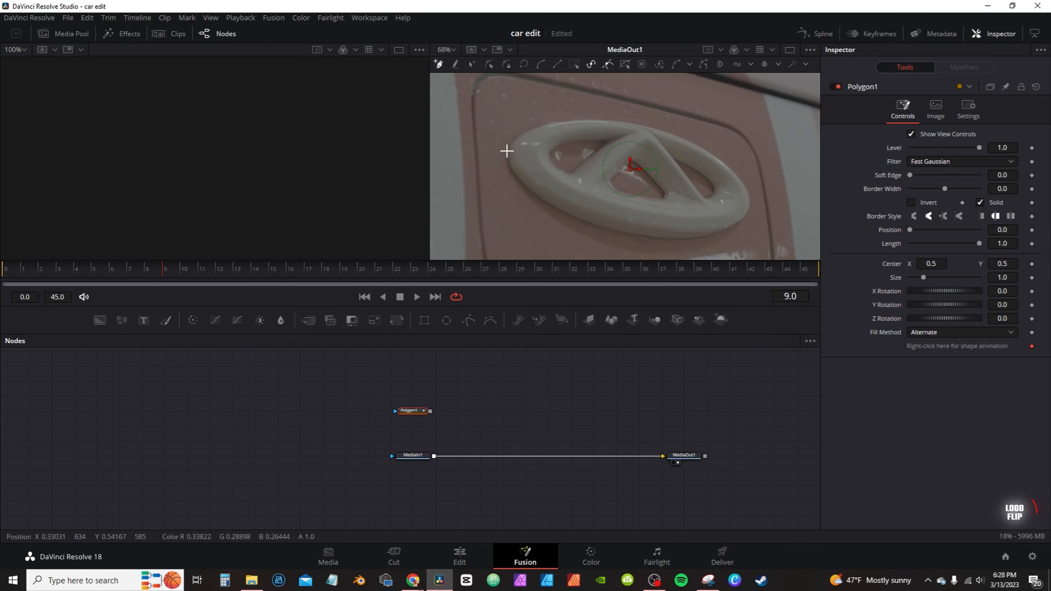
{"action": "left_click", "coordinate": [516, 135]}
{"action": "left_click", "coordinate": [533, 129]}
{"action": "left_click", "coordinate": [541, 125]}
{"action": "left_click", "coordinate": [558, 119]}
{"action": "left_click", "coordinate": [588, 117]}
{"action": "left_click", "coordinate": [619, 118]}
{"action": "left_click", "coordinate": [651, 125]}
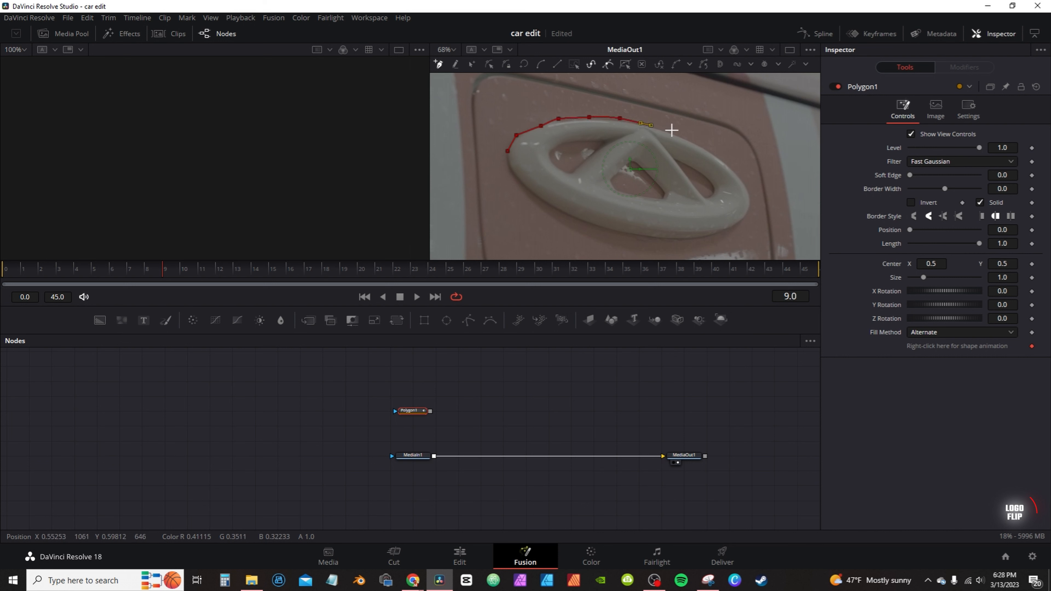
{"action": "left_click", "coordinate": [670, 130]}
{"action": "left_click", "coordinate": [703, 146]}
{"action": "left_click", "coordinate": [728, 162]}
{"action": "left_click", "coordinate": [741, 181]}
{"action": "left_click", "coordinate": [751, 205]}
{"action": "left_click", "coordinate": [744, 218]}
{"action": "left_click", "coordinate": [715, 235]}
{"action": "left_click", "coordinate": [680, 238]}
{"action": "left_click", "coordinate": [656, 238]}
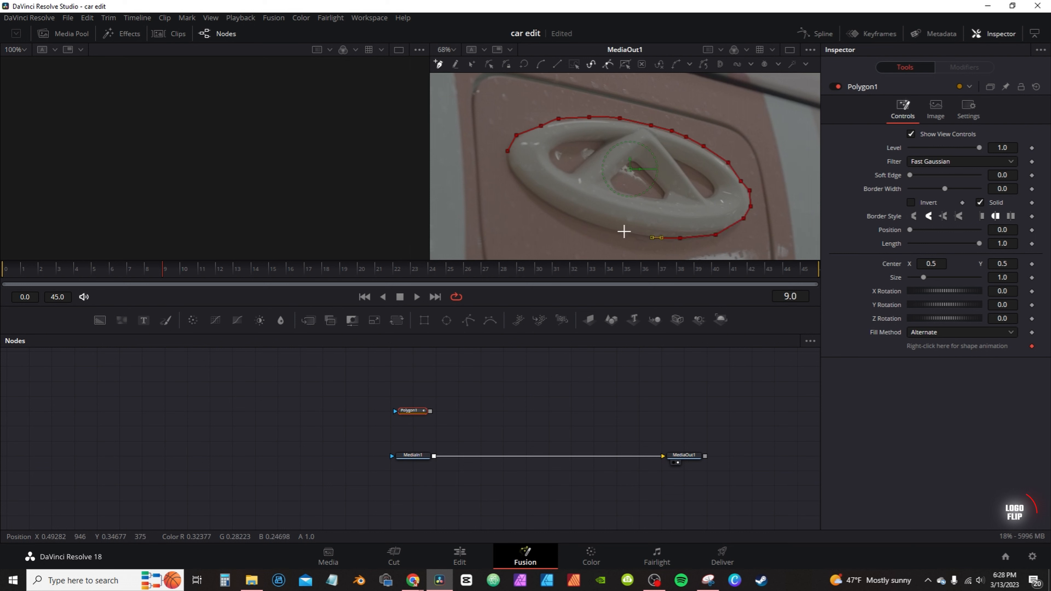
{"action": "left_click", "coordinate": [625, 231]}
{"action": "left_click", "coordinate": [590, 224]}
{"action": "left_click", "coordinate": [563, 214]}
{"action": "left_click", "coordinate": [540, 201]}
{"action": "left_click", "coordinate": [522, 183]}
{"action": "left_click", "coordinate": [512, 167]}
{"action": "left_click", "coordinate": [508, 151]}
- Connect Polygon1 to MediaIn1 as its mask and set its Soft Edge to 0.0034
{"action": "left_click_drag", "start_coordinate": [430, 411], "coordinate": [413, 455]}
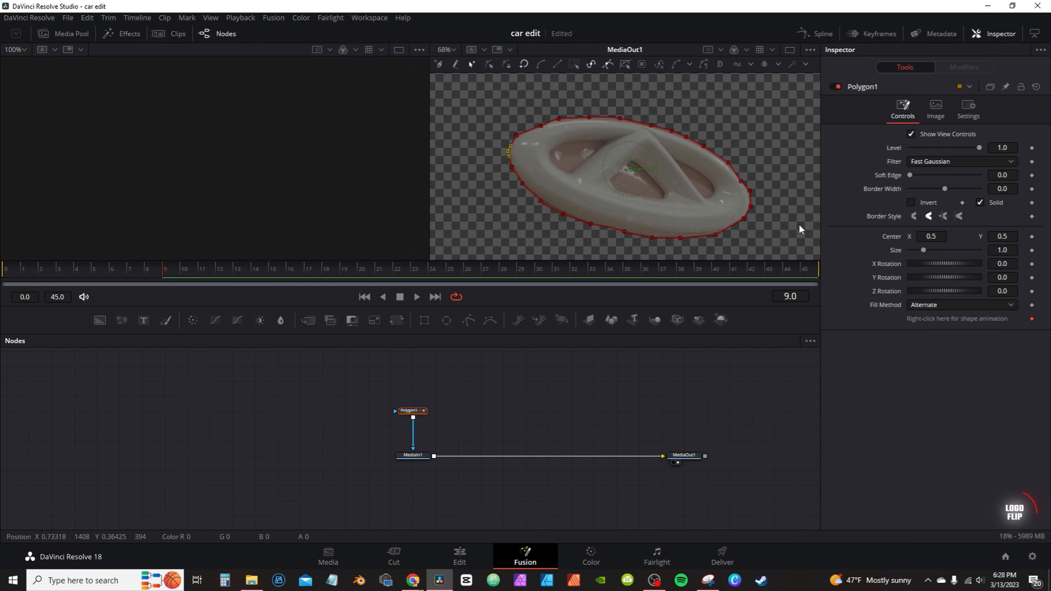
{"action": "left_click", "coordinate": [1003, 177]}
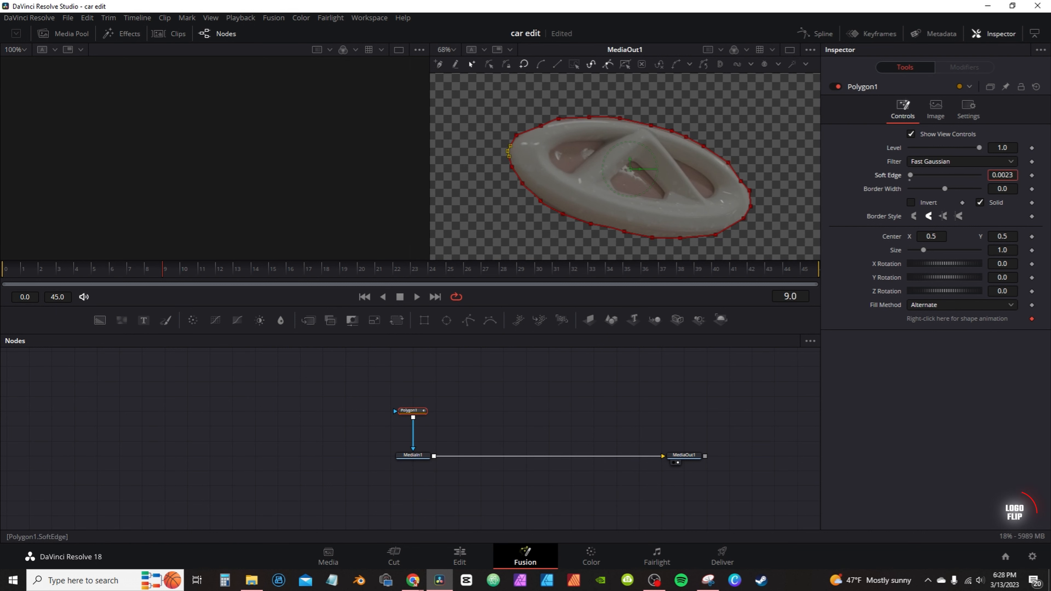
{"action": "left_click_drag", "start_coordinate": [1003, 175], "coordinate": [1008, 175]}
- Insert a second polygon between Polygon1 and MediaIn1, trace the logo's left opening, and set its Paint Mode to Subtract
{"action": "left_click", "coordinate": [413, 419]}
{"action": "left_click", "coordinate": [415, 413]}
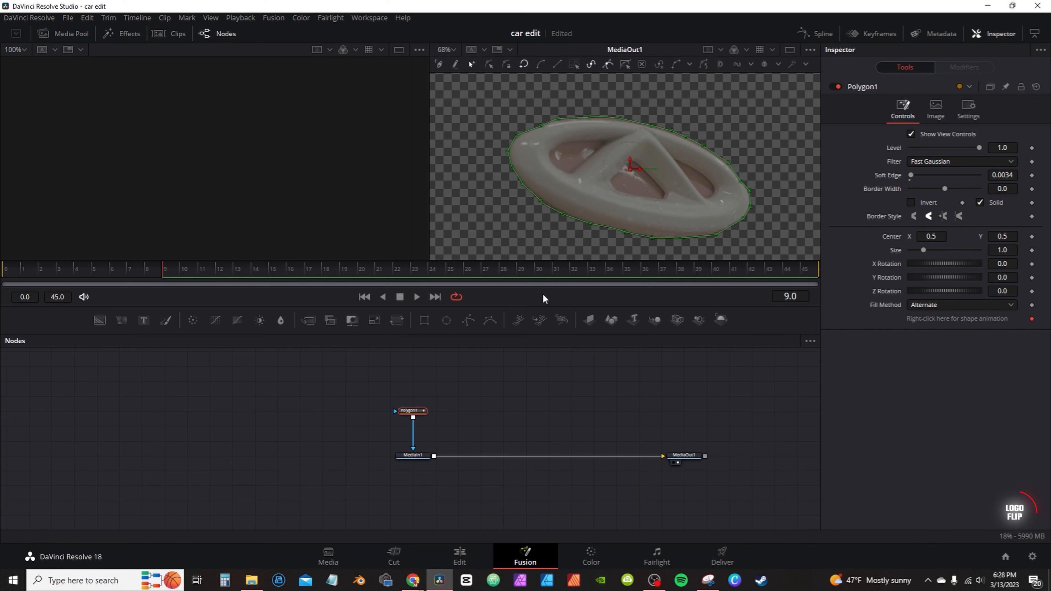
{"action": "left_click", "coordinate": [468, 321]}
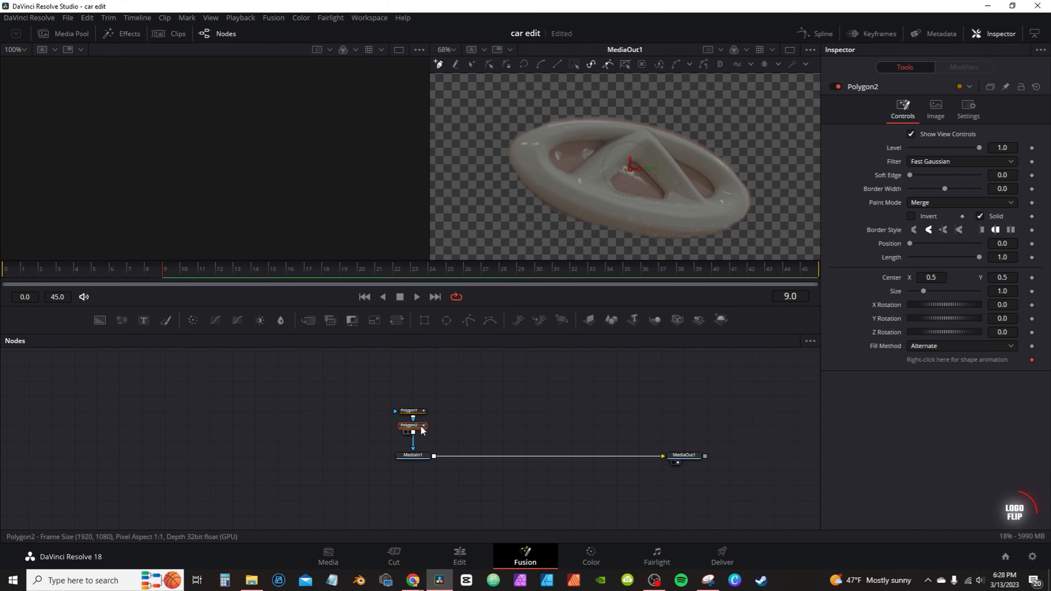
{"action": "left_click", "coordinate": [605, 141]}
{"action": "left_click", "coordinate": [581, 140]}
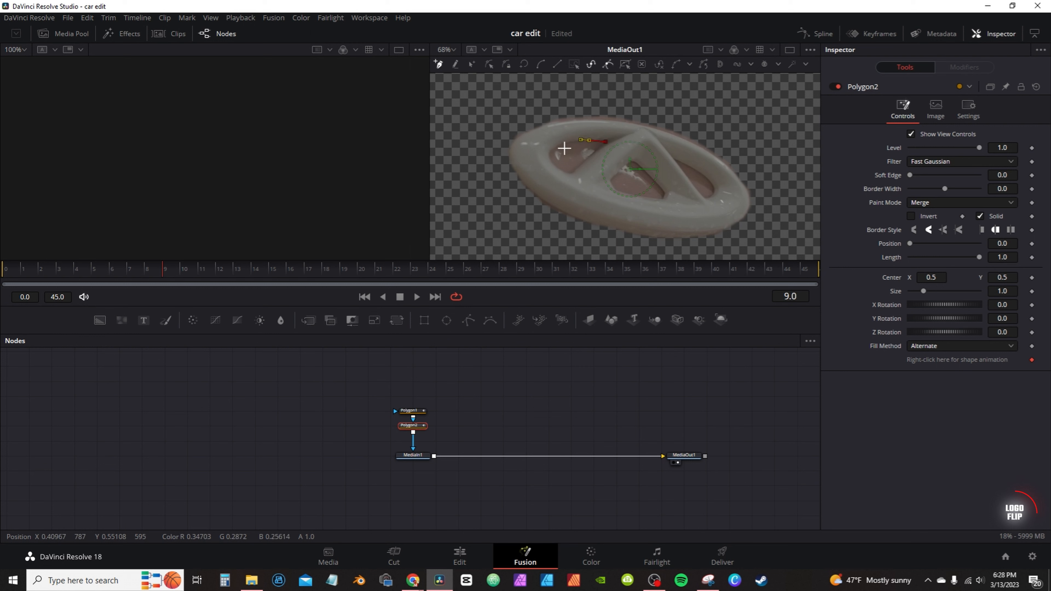
{"action": "left_click", "coordinate": [560, 146]}
{"action": "left_click", "coordinate": [551, 152]}
{"action": "left_click", "coordinate": [552, 158]}
{"action": "left_click", "coordinate": [563, 167]}
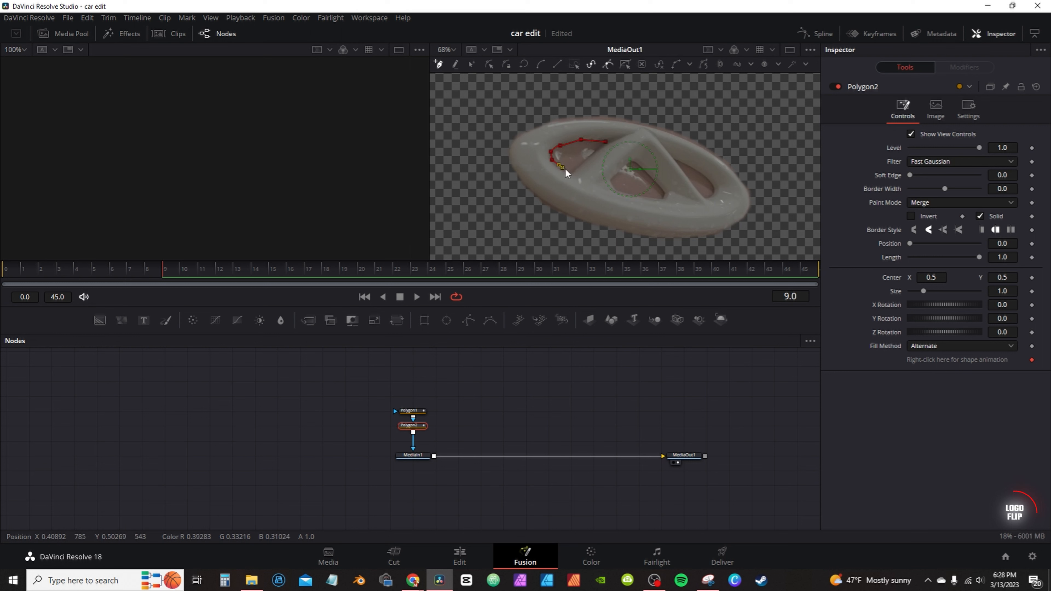
{"action": "left_click", "coordinate": [571, 172]}
{"action": "left_click", "coordinate": [588, 161]}
{"action": "left_click", "coordinate": [605, 143]}
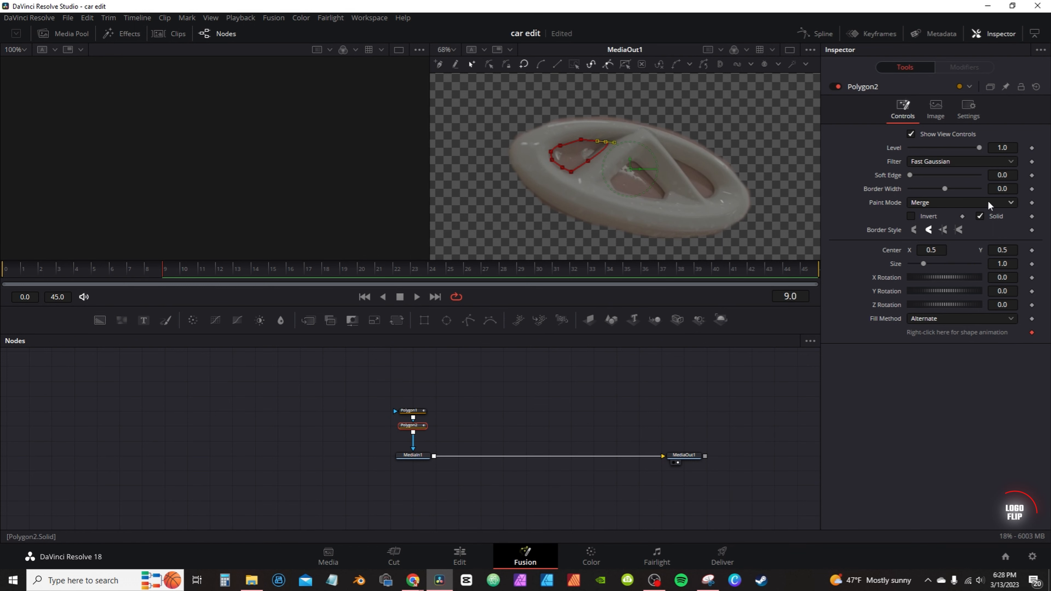
{"action": "left_click", "coordinate": [954, 204]}
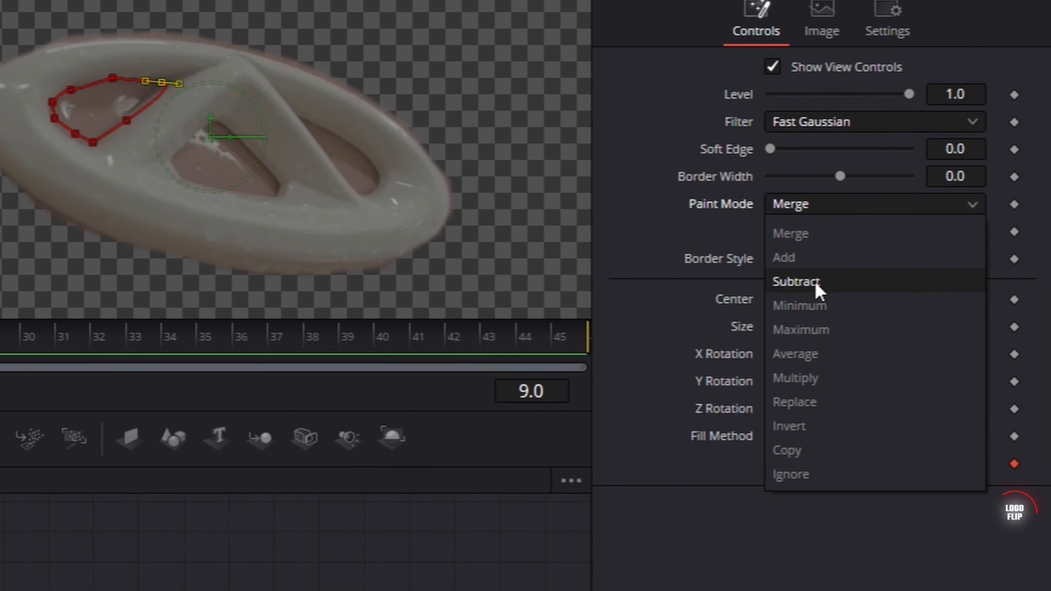
{"action": "left_click", "coordinate": [815, 284]}
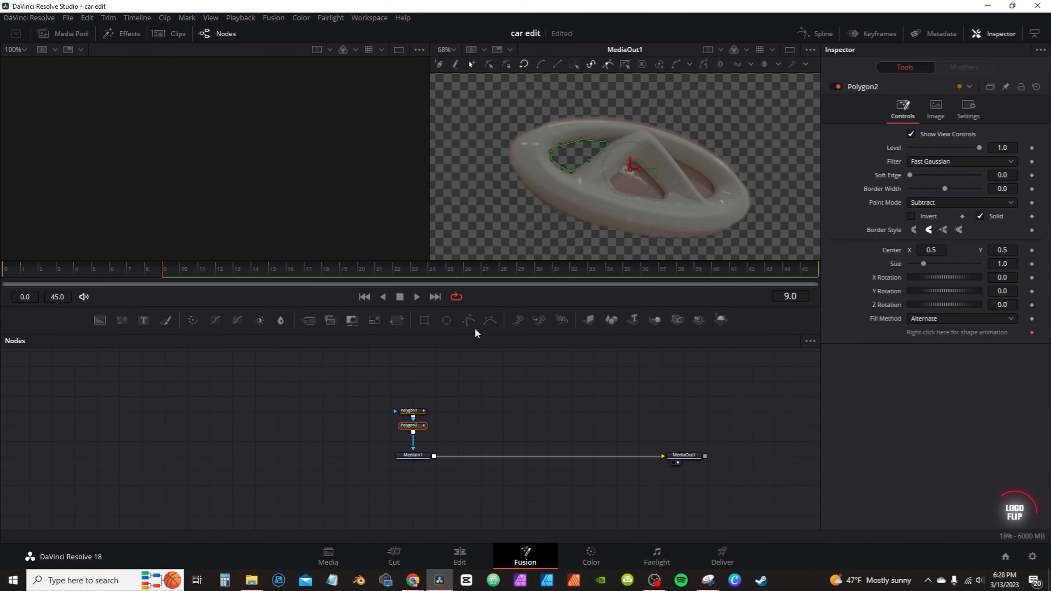
- Add a third polygon after Polygon2, trace the logo's central triangular opening, and set its Paint Mode to Subtract
{"action": "left_click", "coordinate": [471, 321]}
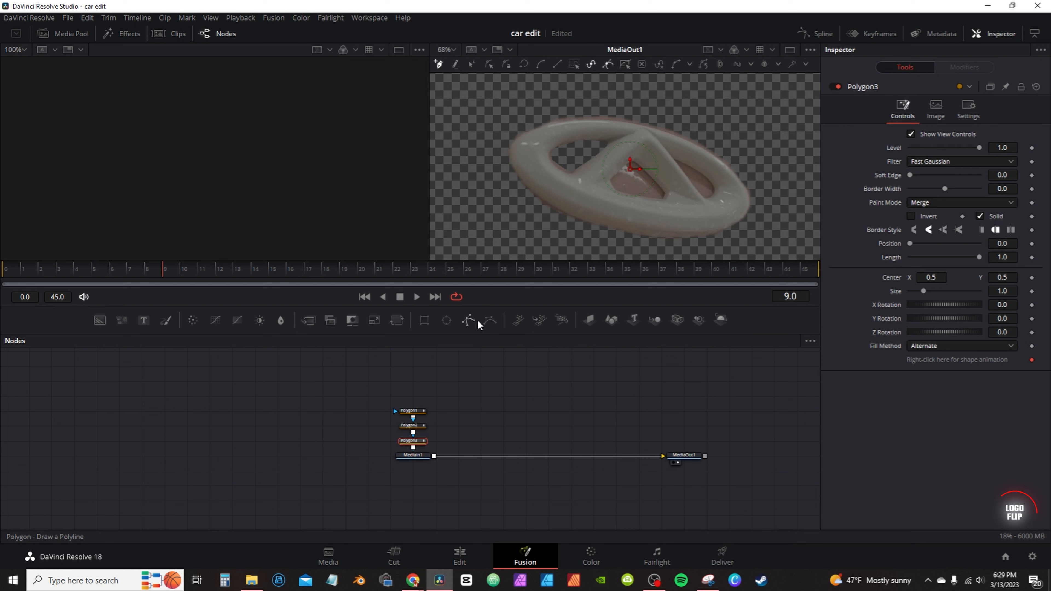
{"action": "left_click", "coordinate": [614, 175]}
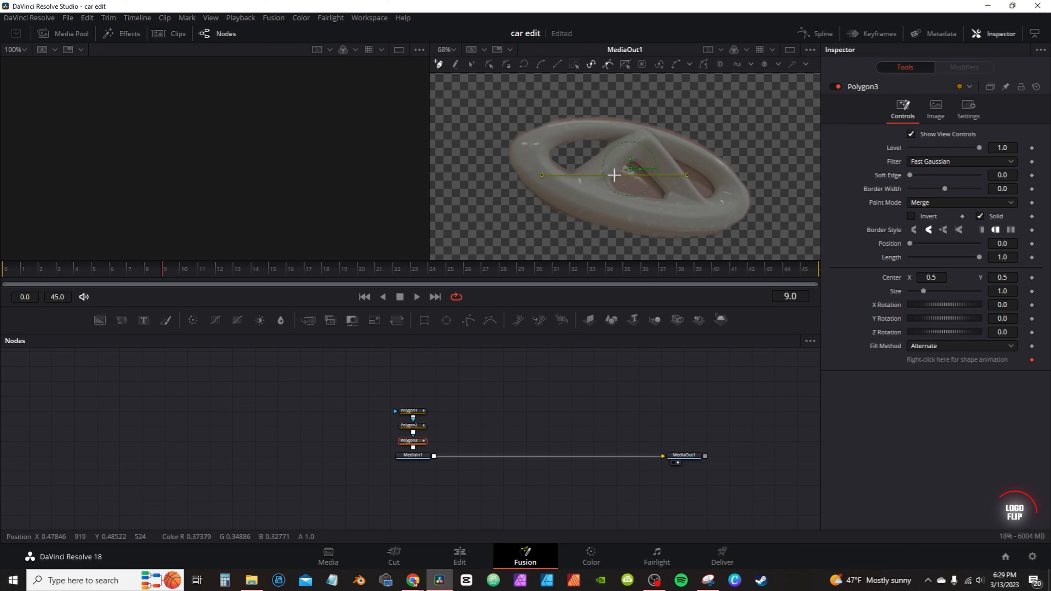
{"action": "left_click", "coordinate": [615, 184]}
{"action": "left_click", "coordinate": [626, 192]}
{"action": "left_click", "coordinate": [642, 194]}
{"action": "left_click", "coordinate": [663, 196]}
{"action": "left_click", "coordinate": [637, 161]}
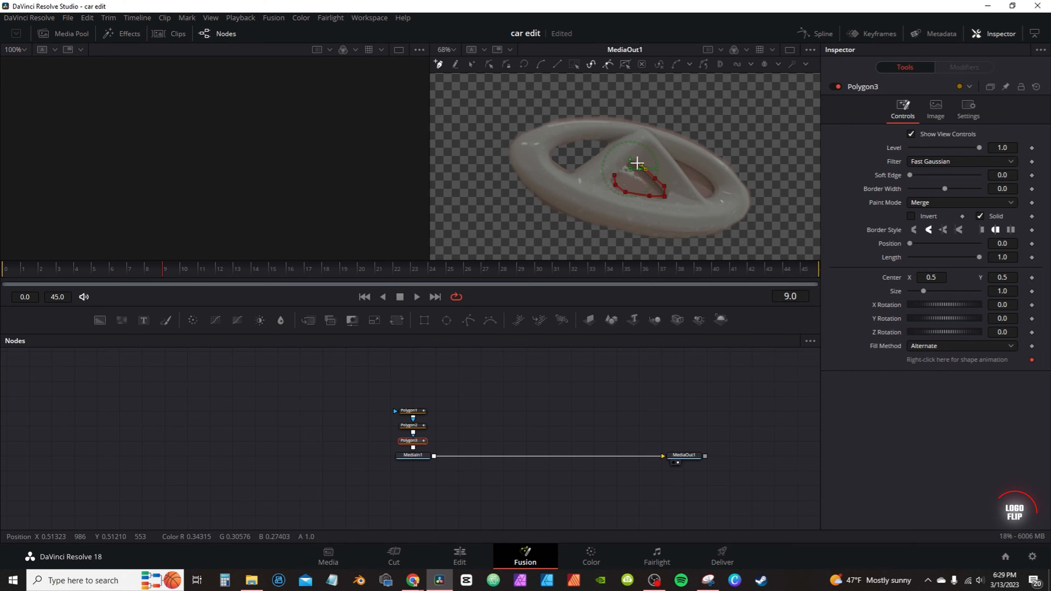
{"action": "left_click", "coordinate": [615, 176]}
{"action": "left_click", "coordinate": [961, 203]}
{"action": "left_click", "coordinate": [923, 243]}
- Add a fourth polygon after Polygon3, trace the logo's right opening, and set its Paint Mode to Subtract
{"action": "left_click", "coordinate": [469, 320]}
{"action": "left_click", "coordinate": [675, 161]}
{"action": "left_click", "coordinate": [690, 167]}
{"action": "left_click", "coordinate": [711, 185]}
{"action": "left_click", "coordinate": [706, 198]}
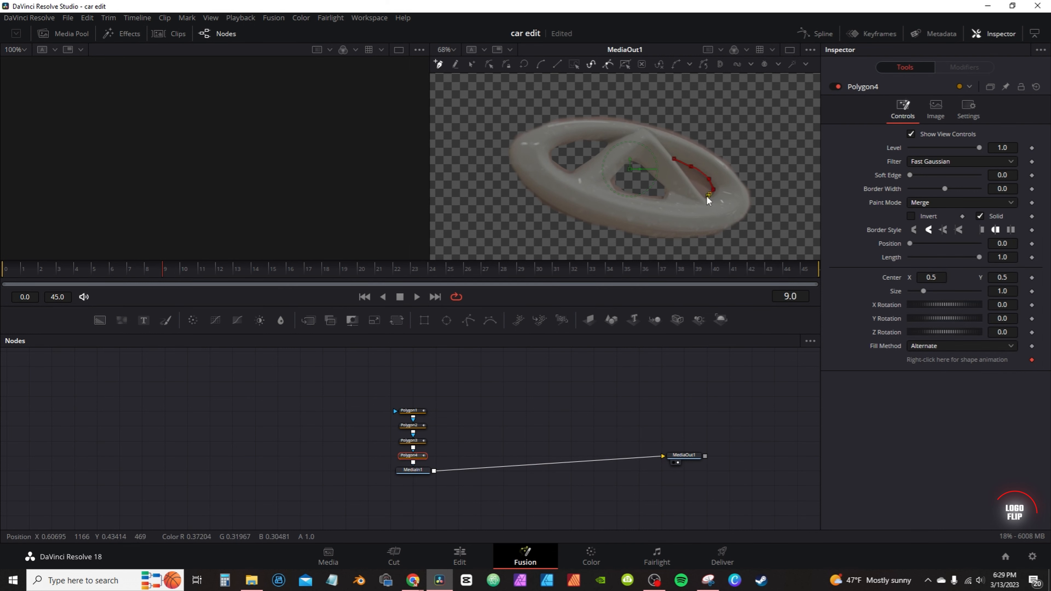
{"action": "left_click", "coordinate": [675, 161]}
{"action": "left_click", "coordinate": [941, 204]}
{"action": "left_click", "coordinate": [922, 242]}
- Give Polygon4, Polygon3 and Polygon2 a slight Soft Edge each, using 0.0023 for Polygon2
{"action": "left_click", "coordinate": [600, 425]}
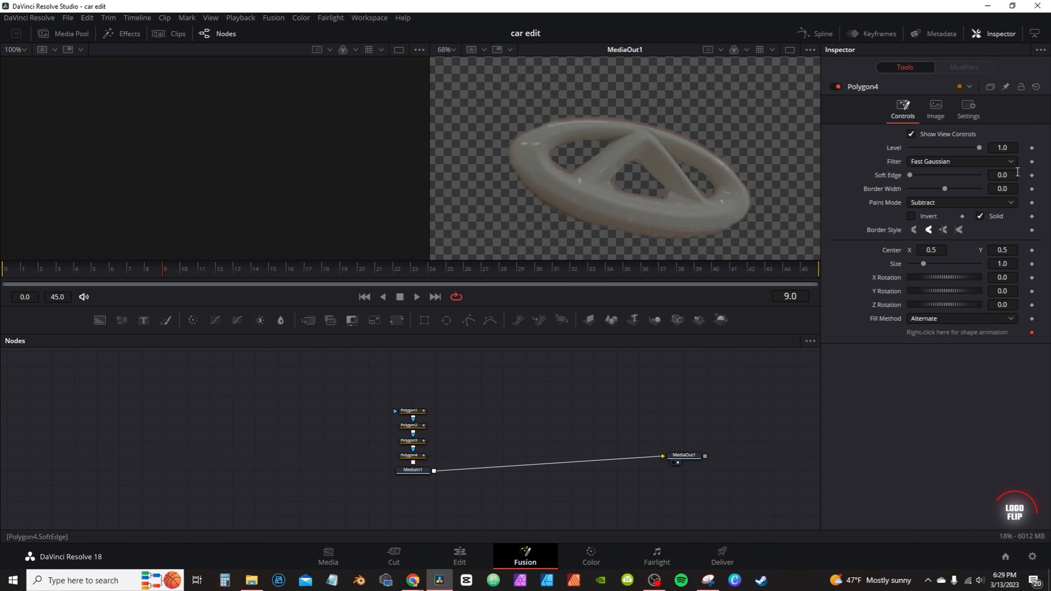
{"action": "left_click", "coordinate": [414, 455]}
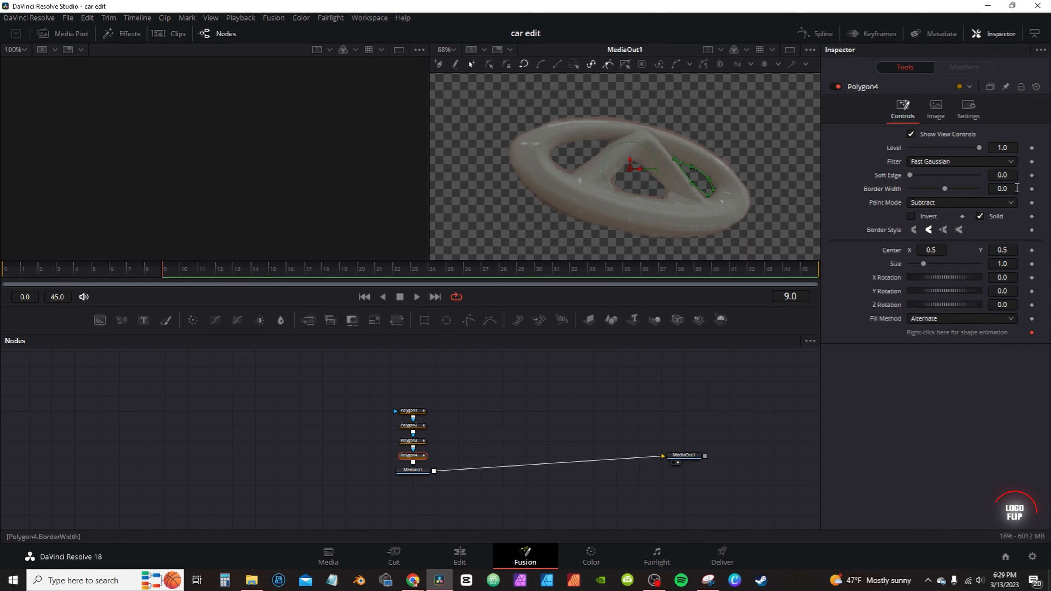
{"action": "left_click_drag", "start_coordinate": [1008, 175], "coordinate": [1012, 176]}
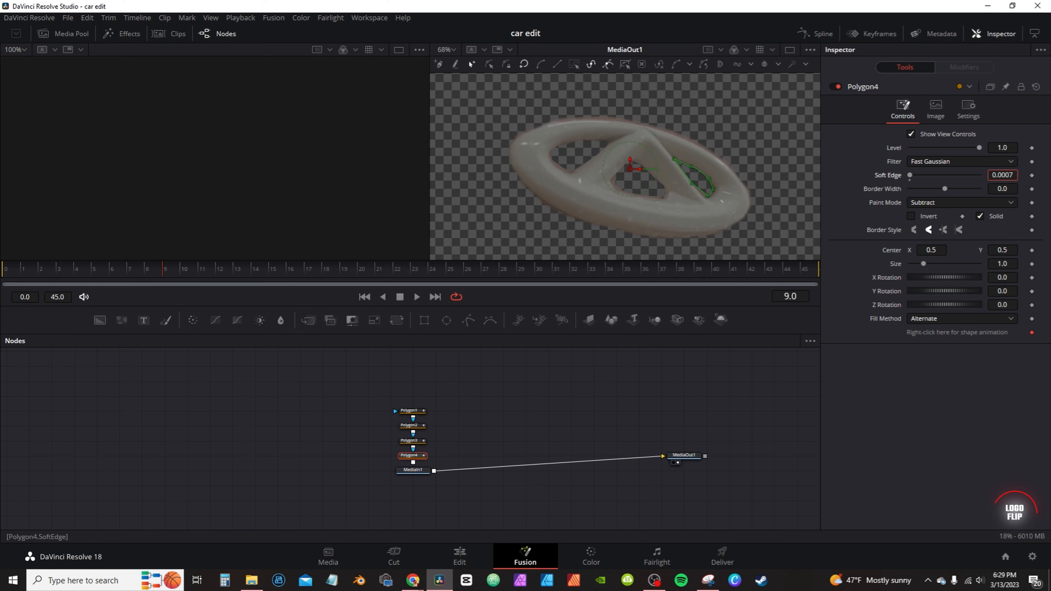
{"action": "left_click", "coordinate": [413, 440]}
{"action": "left_click_drag", "start_coordinate": [1013, 174], "coordinate": [1017, 174]}
{"action": "left_click", "coordinate": [419, 426]}
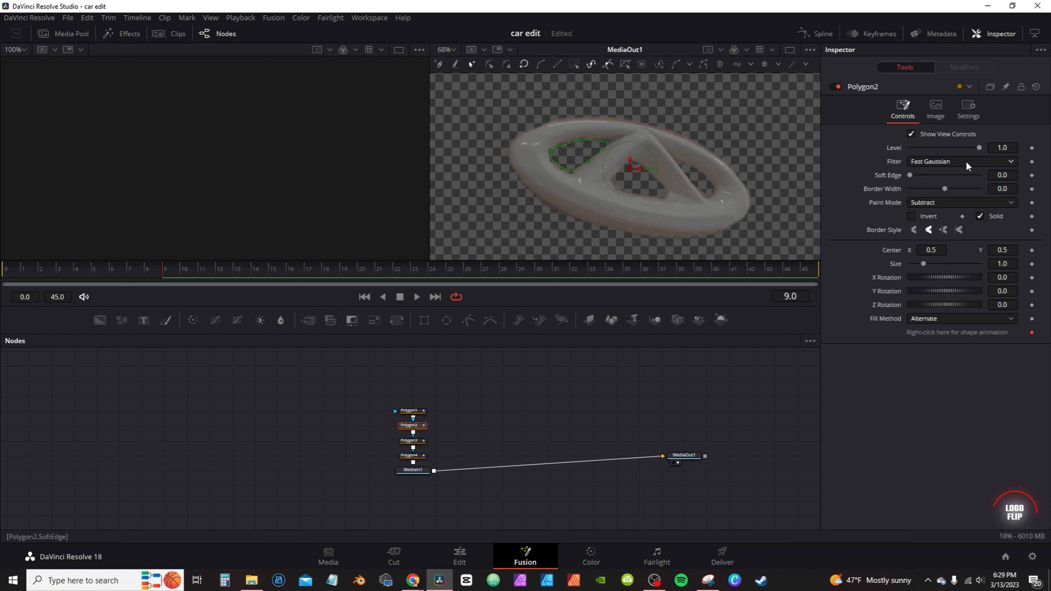
{"action": "left_click_drag", "start_coordinate": [1000, 180], "coordinate": [1007, 180]}
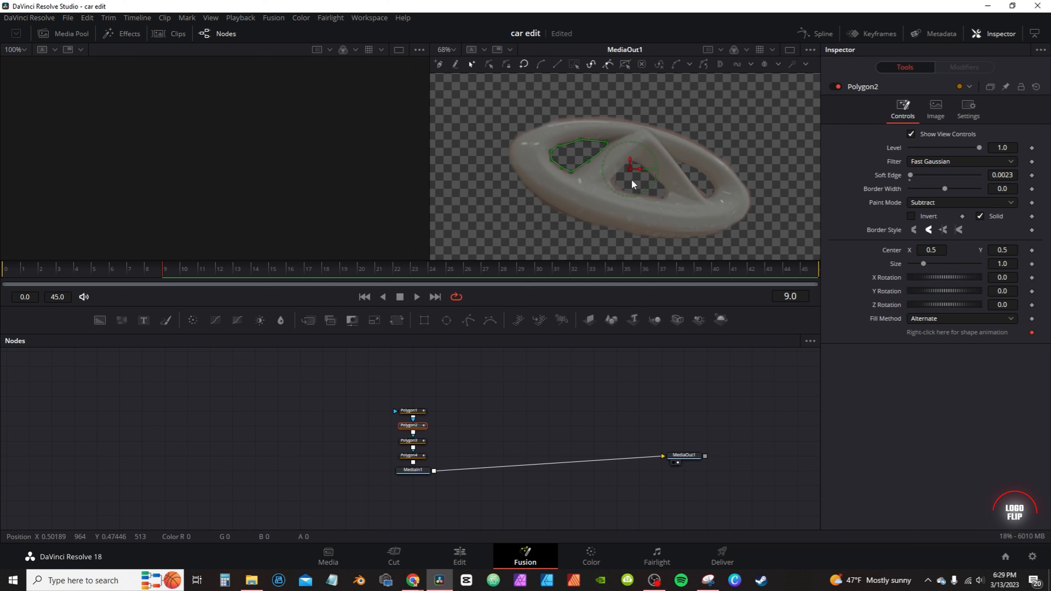
{"action": "left_click", "coordinate": [607, 385]}
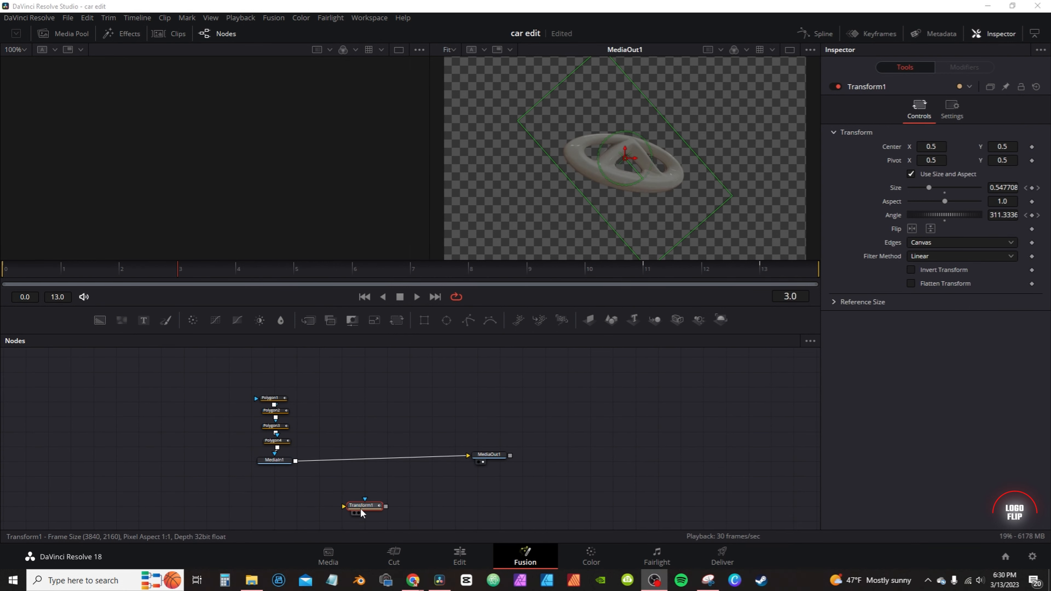
- Insert a new Transform between MediaIn1 and MediaOut1 and keyframe its Size at 1.0 on frame 13
{"action": "left_click_drag", "start_coordinate": [360, 507], "coordinate": [355, 444]}
{"action": "left_click", "coordinate": [255, 265]}
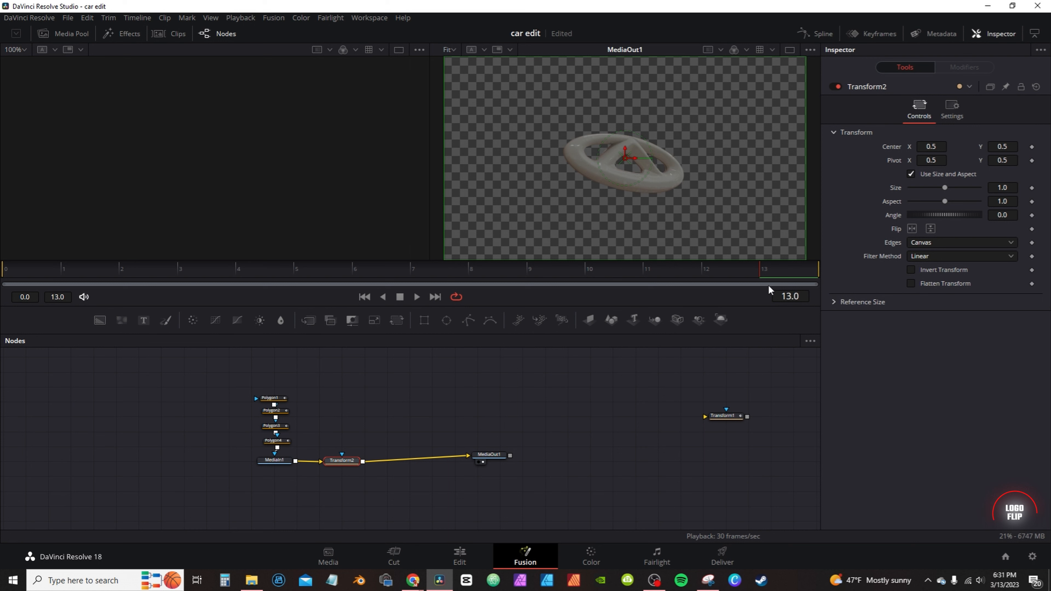
{"action": "left_click", "coordinate": [1032, 188]}
- Keyframe Transform2's Size at 2.0 on frame 11 and 0.0 on frame 0, and play back the scaling animation
{"action": "left_click", "coordinate": [645, 272]}
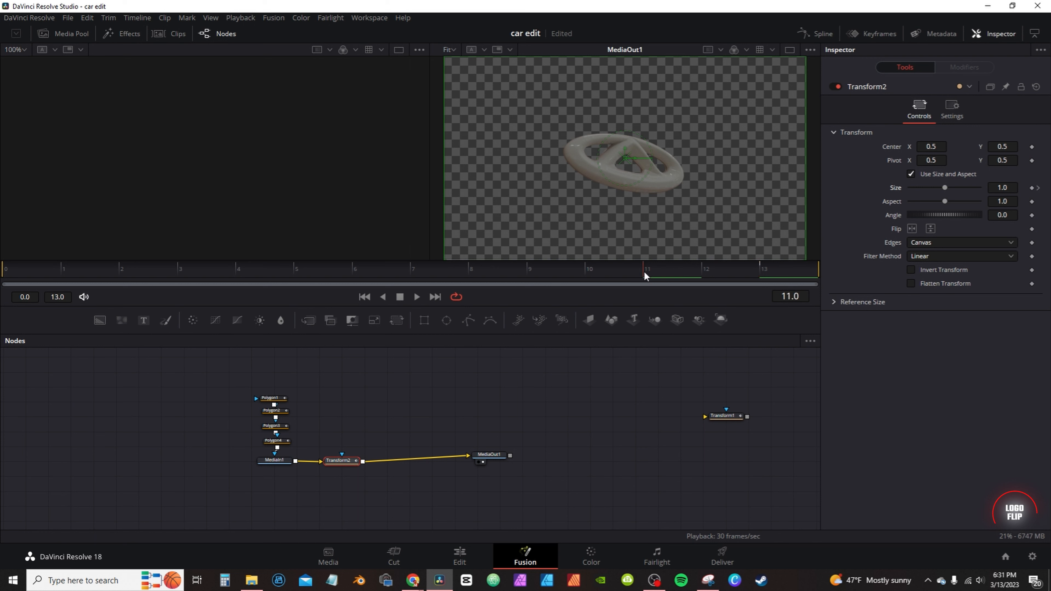
{"action": "left_click", "coordinate": [1001, 188]}
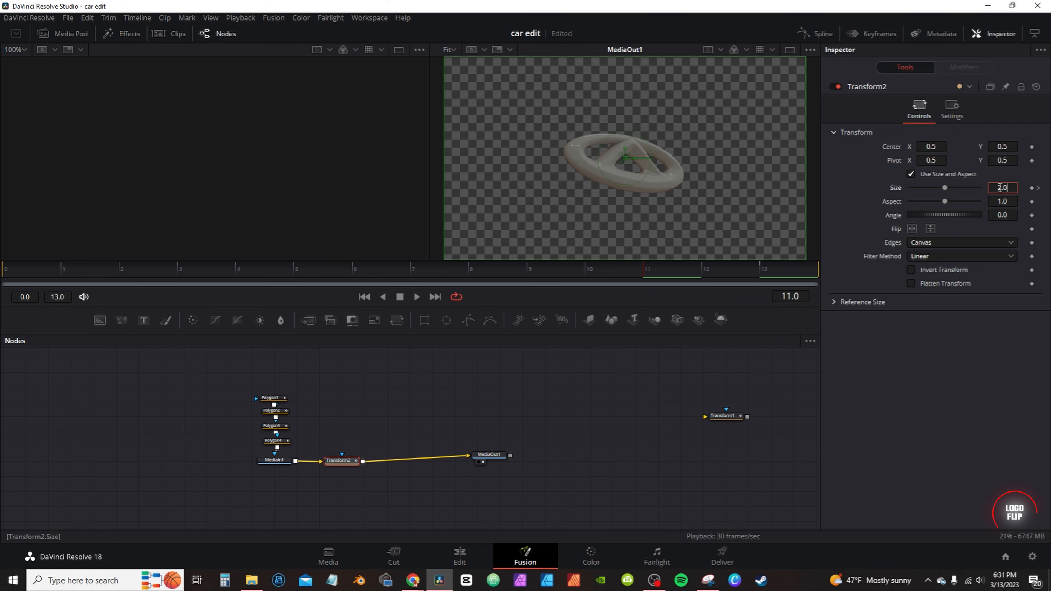
{"action": "key", "text": "Return"}
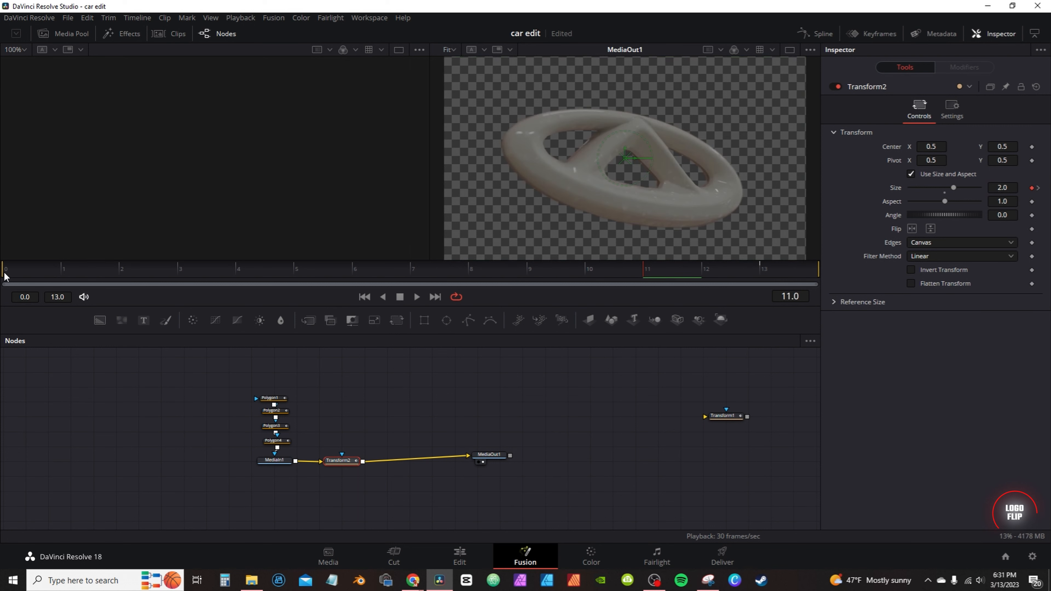
{"action": "left_click", "coordinate": [3, 275]}
{"action": "left_click_drag", "start_coordinate": [956, 188], "coordinate": [861, 189]}
{"action": "key", "text": "space"}
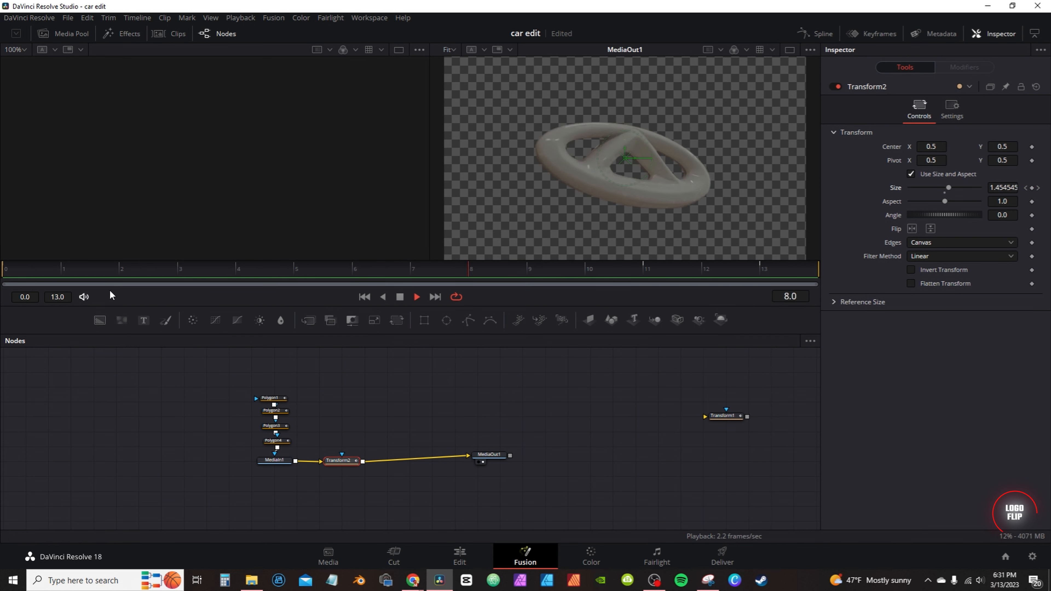
{"action": "key", "text": "space"}
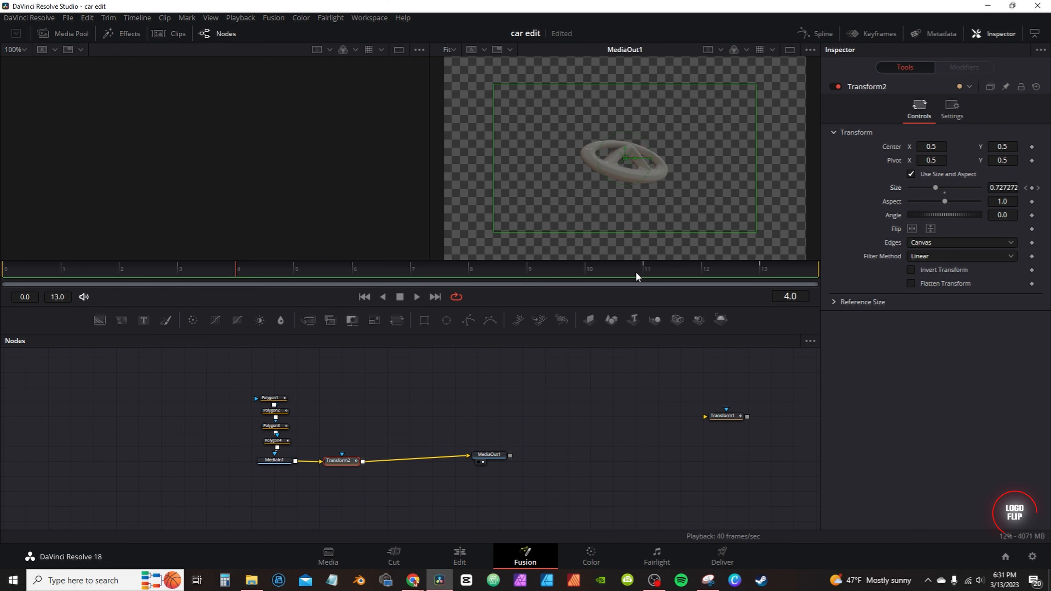
- Keyframe Transform2's Angle at 0.0 on frame 13 and 360 on frame 0, and play back the logo's spin
{"action": "left_click", "coordinate": [648, 272]}
{"action": "left_click_drag", "start_coordinate": [683, 276], "coordinate": [762, 271]}
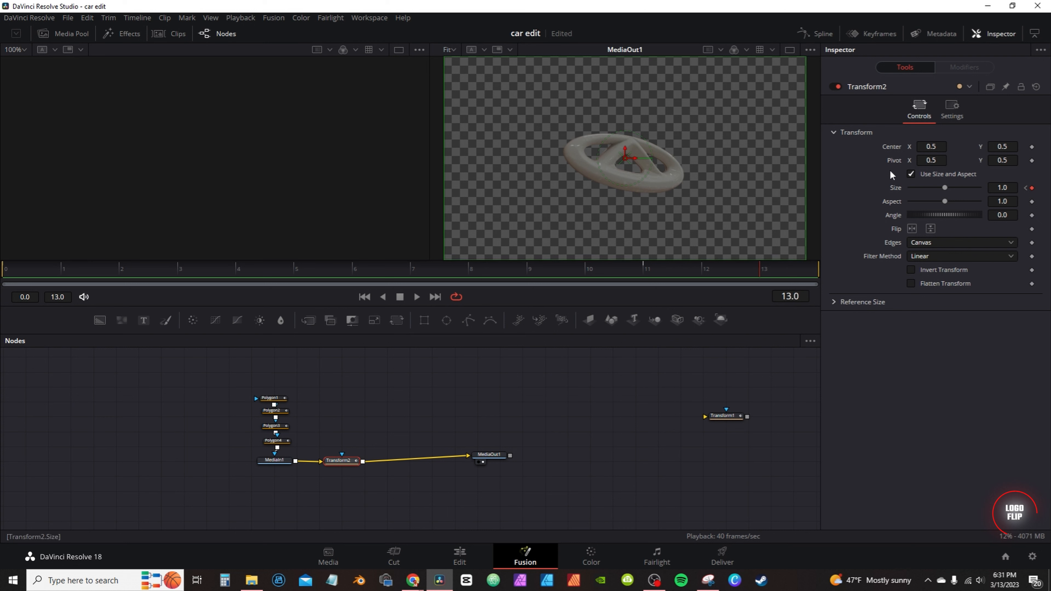
{"action": "left_click", "coordinate": [1032, 216]}
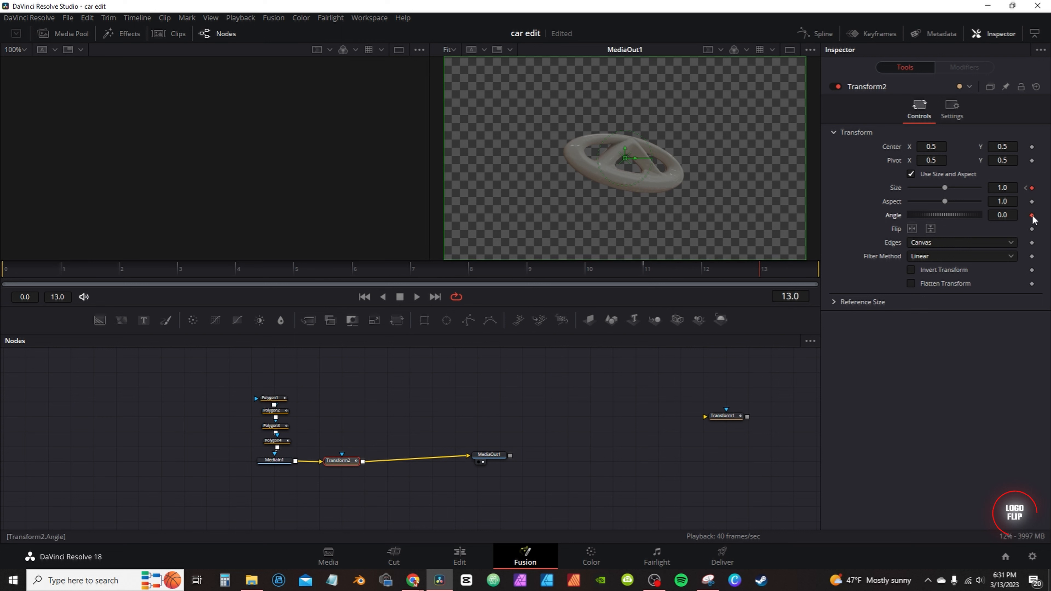
{"action": "left_click", "coordinate": [9, 276]}
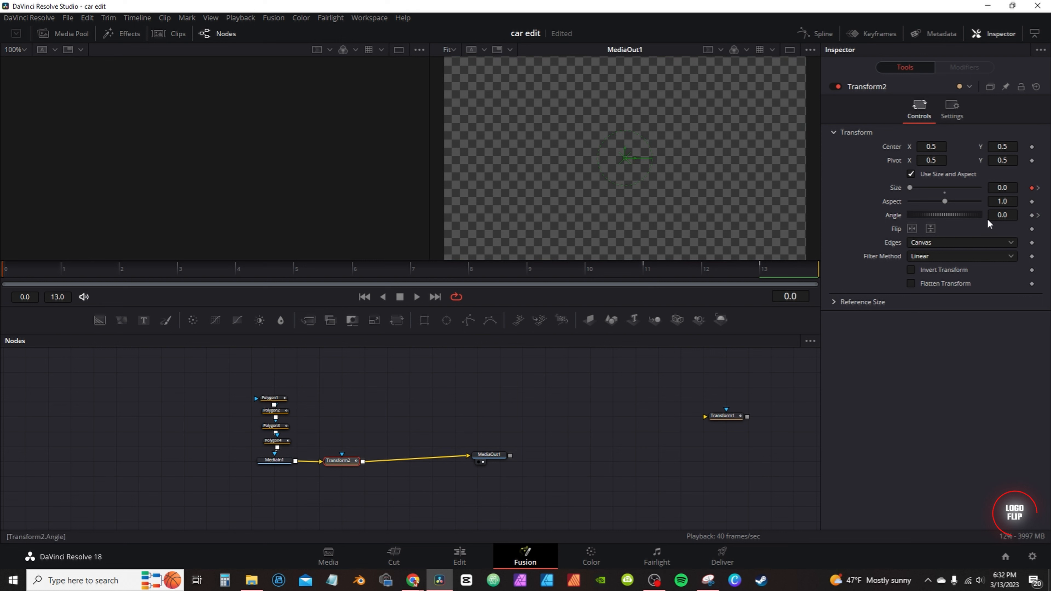
{"action": "left_click", "coordinate": [1006, 215]}
{"action": "type", "text": "360"}
{"action": "key", "text": "Return"}
{"action": "key", "text": "space"}
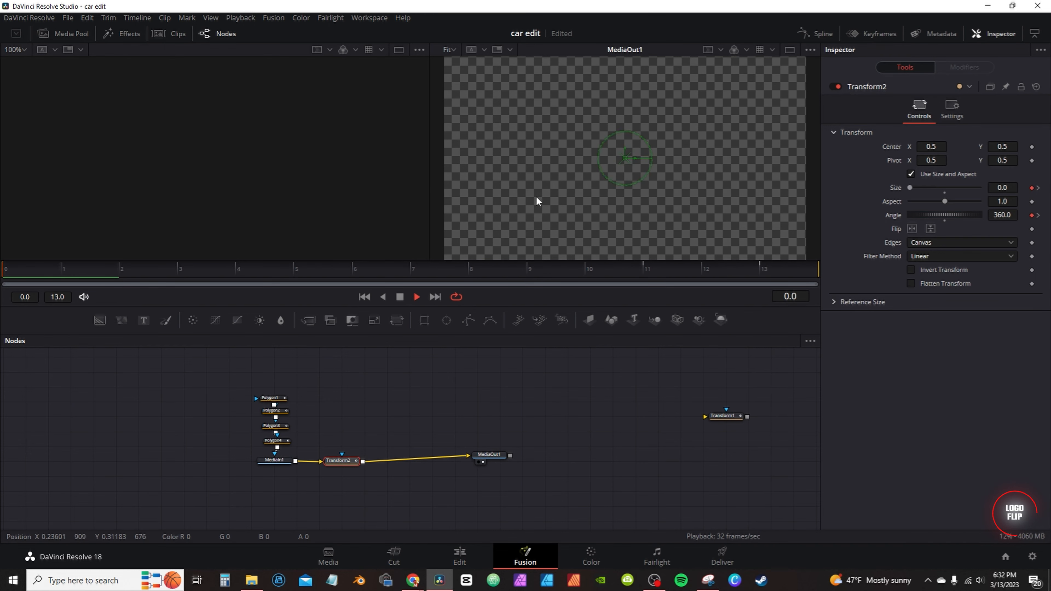
{"action": "key", "text": "space"}
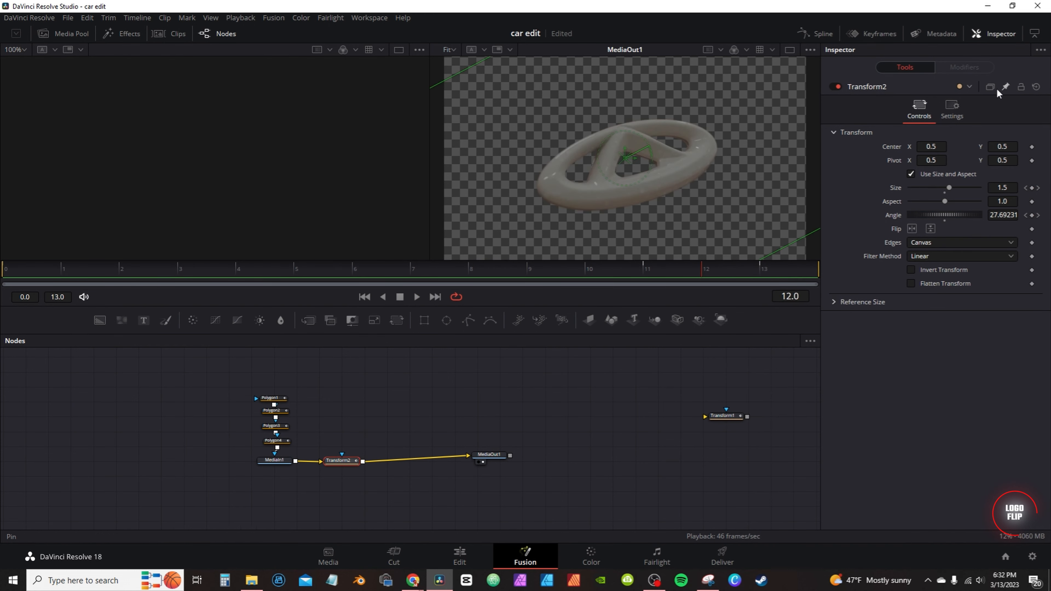
- Enable Motion Blur on Transform2 with Quality 6 and a Shutter Angle of 280
{"action": "left_click", "coordinate": [952, 112]}
{"action": "left_click", "coordinate": [911, 249]}
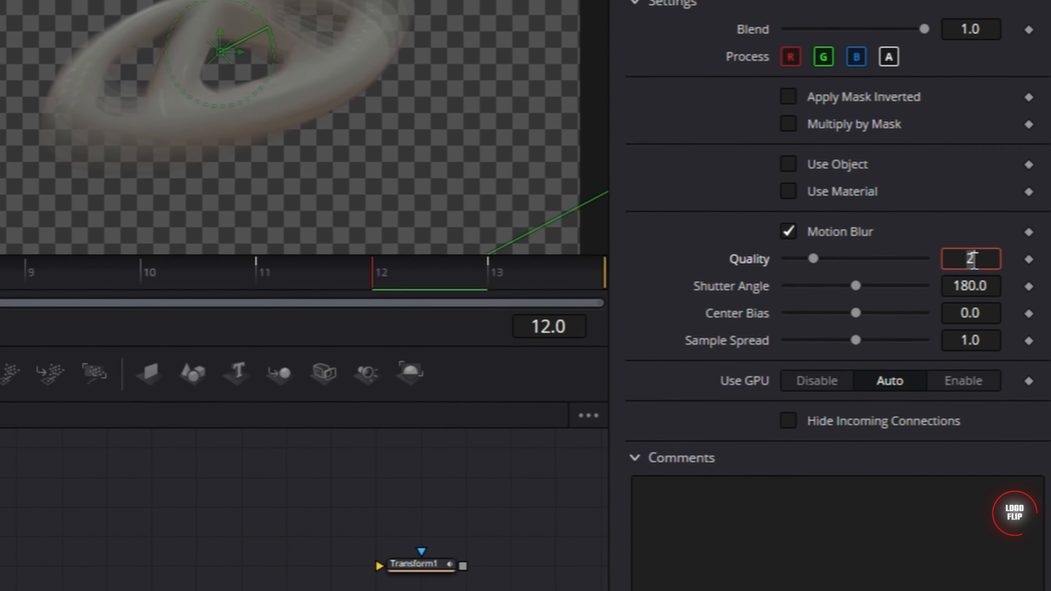
{"action": "type", "text": "6"}
{"action": "key", "text": "Tab"}
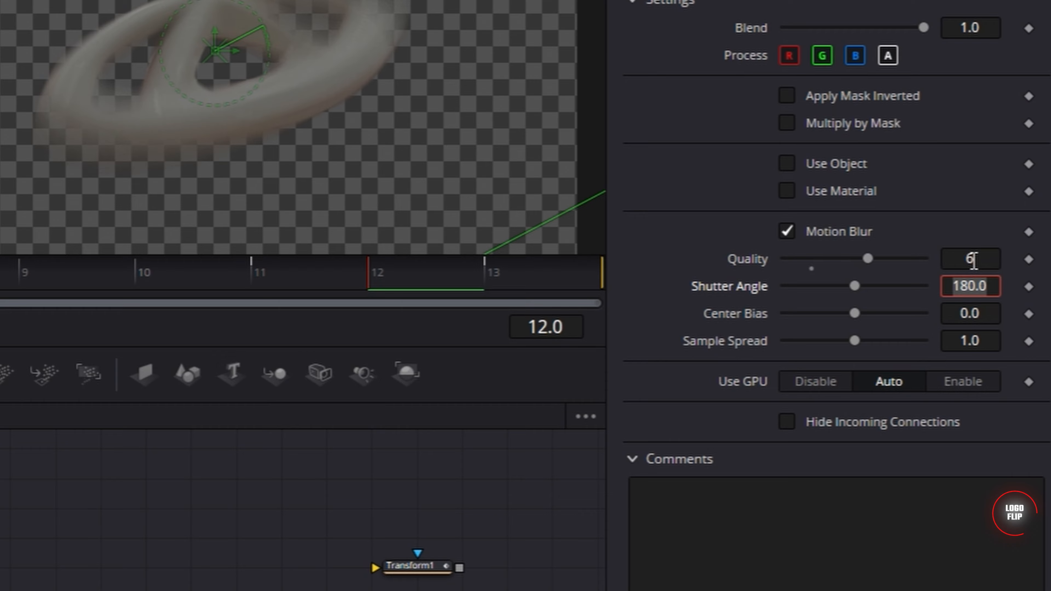
{"action": "type", "text": "280"}
{"action": "key", "text": "Tab"}
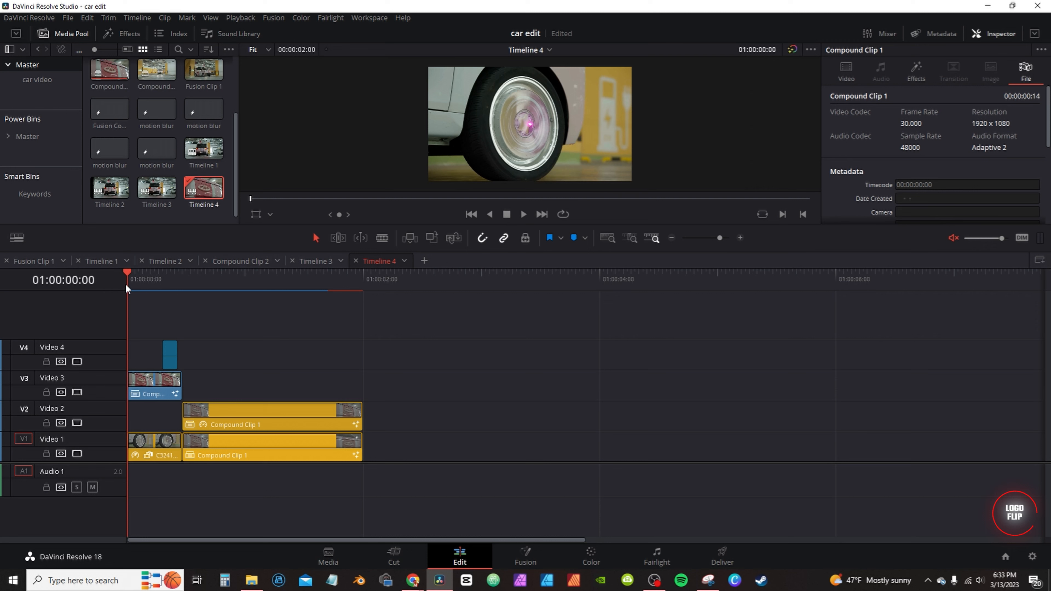
- Scrub through the start of Timeline 4 to review the glowing logo flip over the wheel clip
{"action": "left_click_drag", "start_coordinate": [125, 283], "coordinate": [177, 279]}
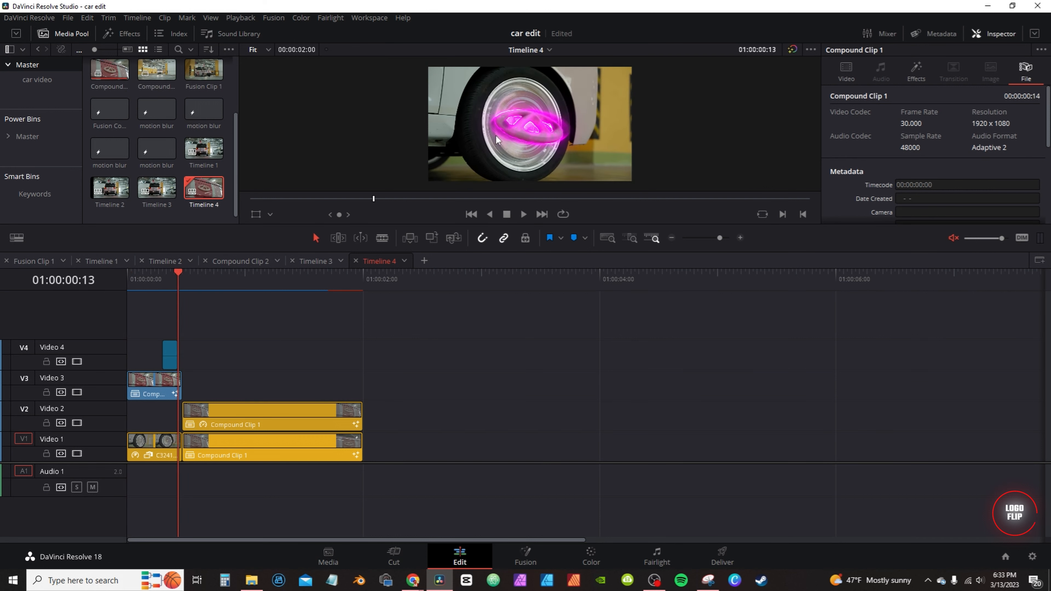
{"action": "mouse_move", "coordinate": [145, 282]}
{"action": "left_mouse_down"}
{"action": "mouse_move", "coordinate": [132, 283]}
{"action": "mouse_move", "coordinate": [150, 282]}
{"action": "left_mouse_up"}
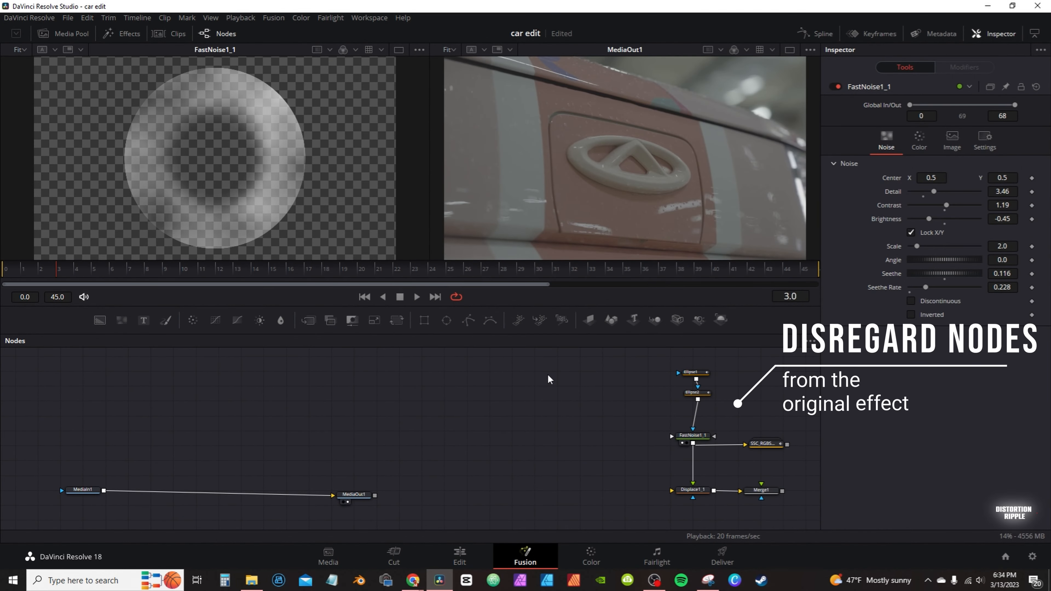
- Insert a Displace node between MediaIn1 and MediaOut1
{"action": "key", "text": "shift+space"}
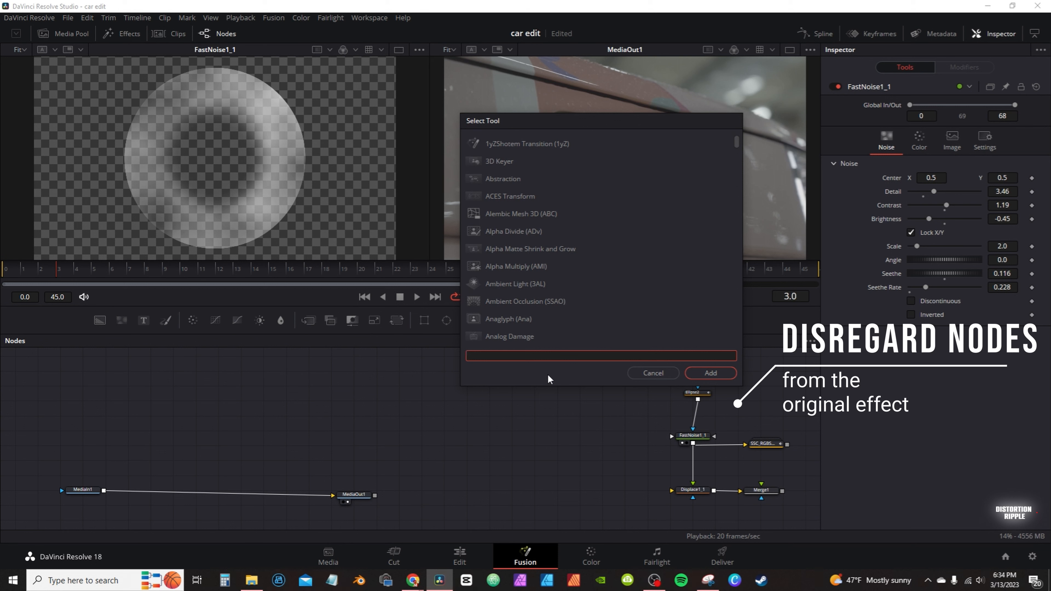
{"action": "type", "text": "dis"}
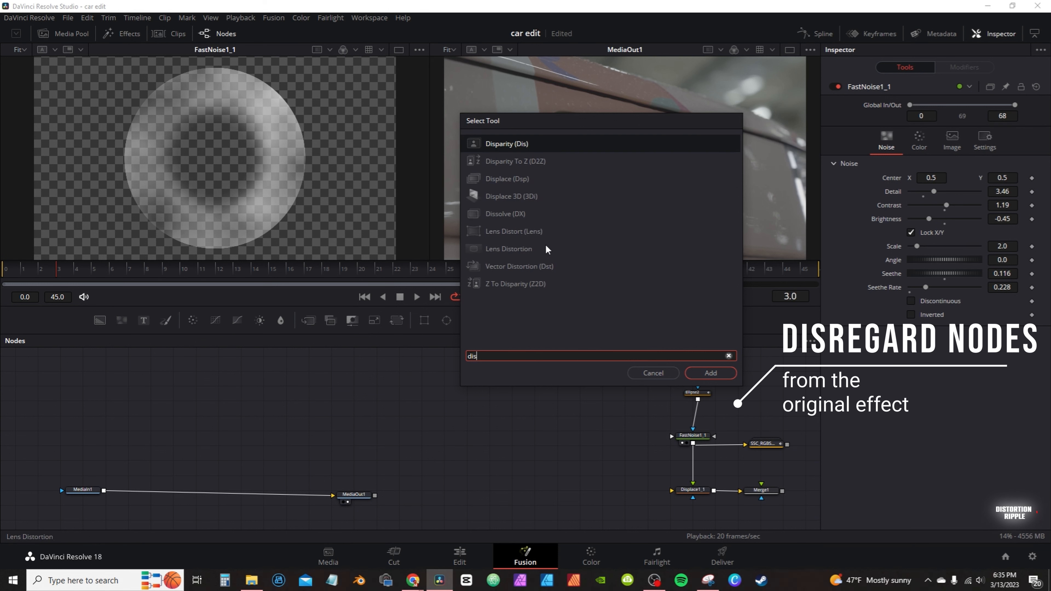
{"action": "left_click", "coordinate": [500, 180]}
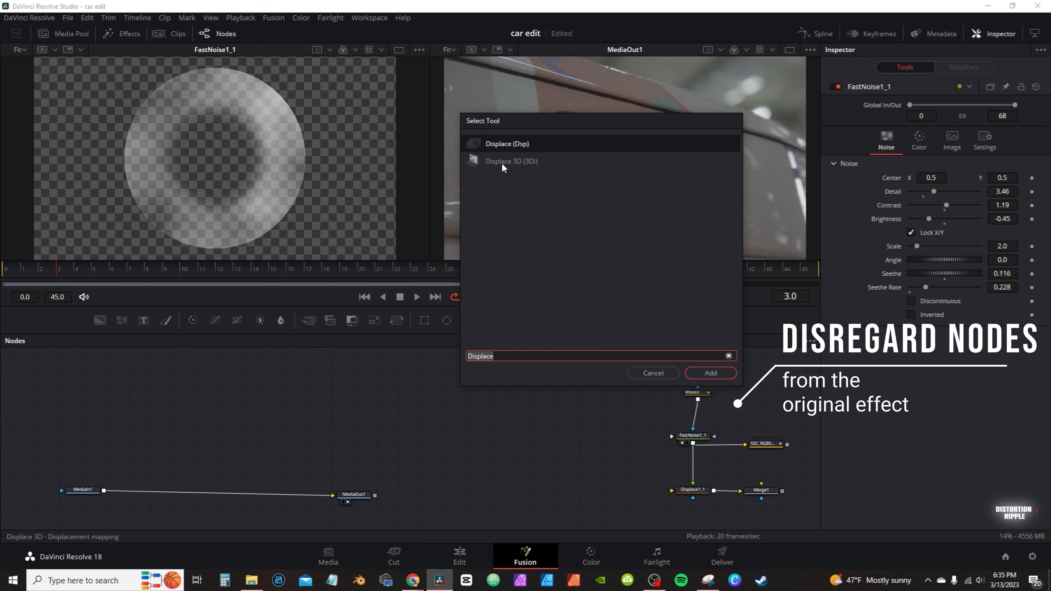
{"action": "left_click", "coordinate": [713, 373]}
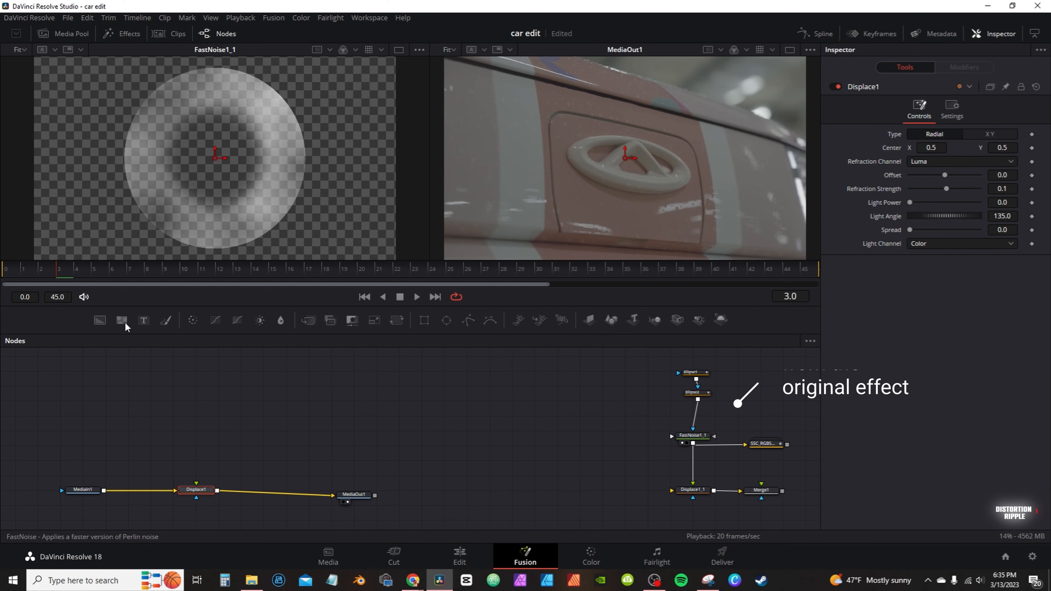
- Feed a new FastNoise into Displace1, view it, and set its Detail to 2.05, Contrast to 1.25 and Brightness to -0.27
{"action": "left_click_drag", "start_coordinate": [121, 320], "coordinate": [197, 488]}
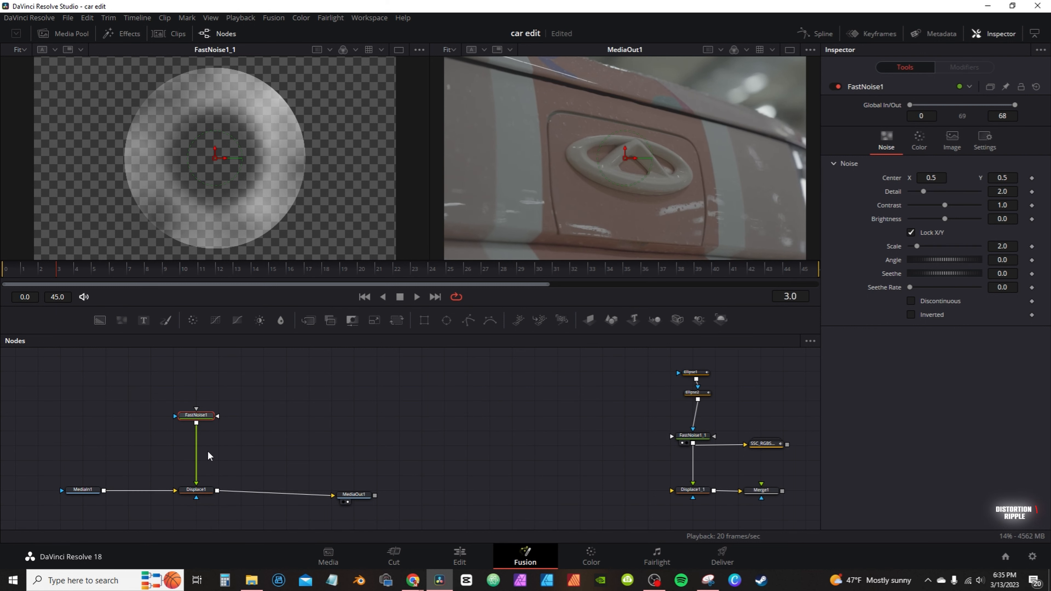
{"action": "key", "text": "1"}
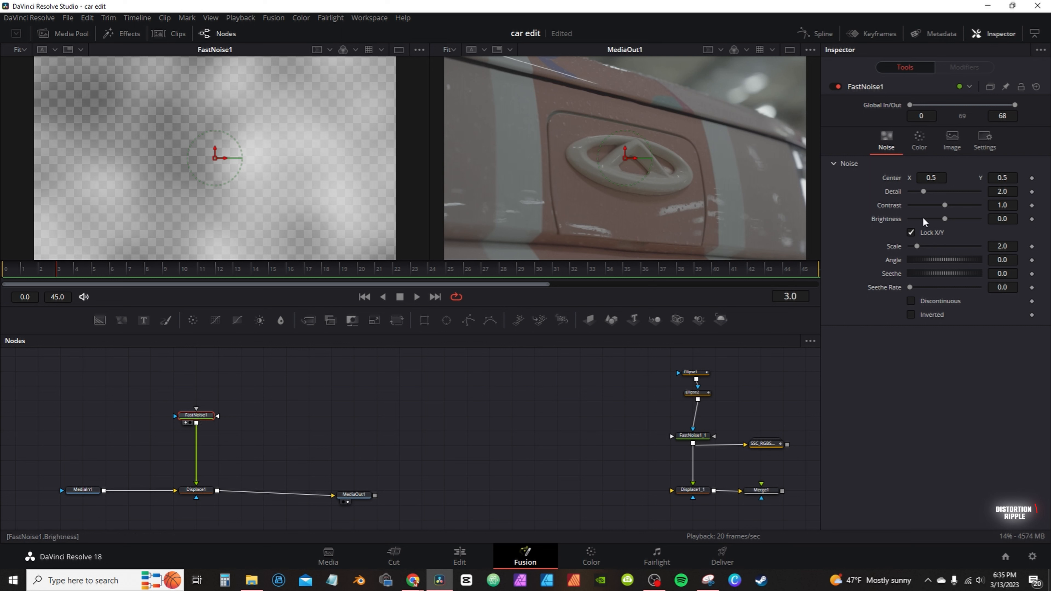
{"action": "left_click_drag", "start_coordinate": [944, 219], "coordinate": [936, 219]}
{"action": "left_click_drag", "start_coordinate": [944, 205], "coordinate": [949, 206]}
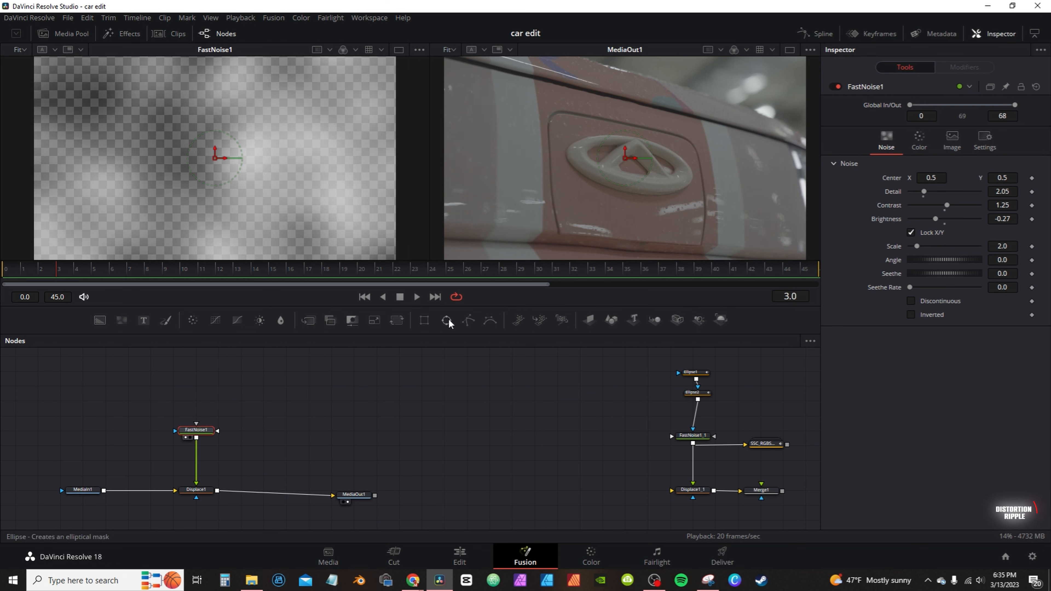
- Mask FastNoise1 with a new ellipse and link the ellipse's Width to its Height with an expression
{"action": "left_click", "coordinate": [449, 321]}
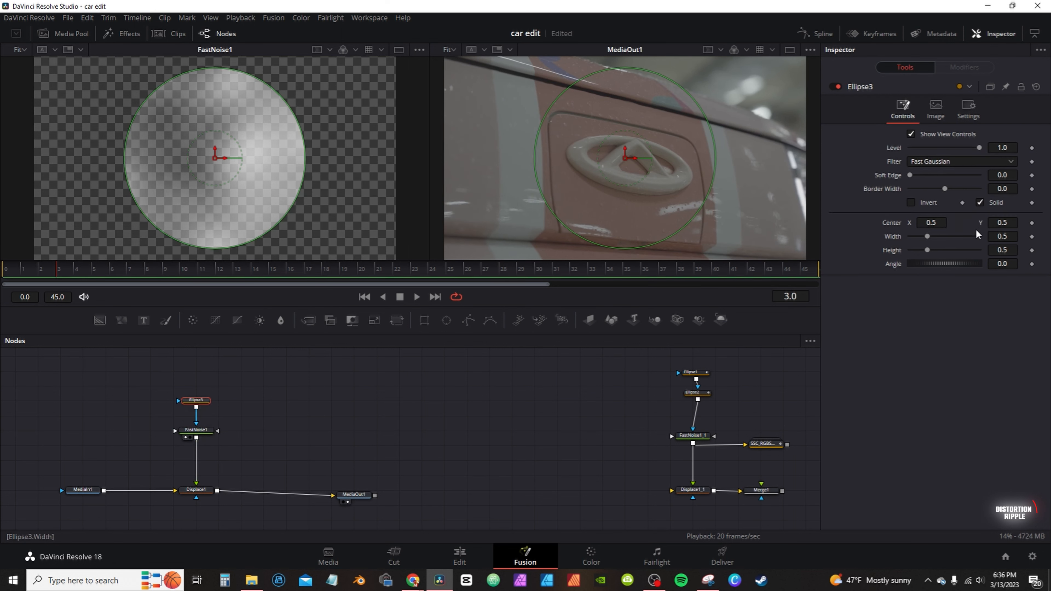
{"action": "right_click", "coordinate": [895, 236]}
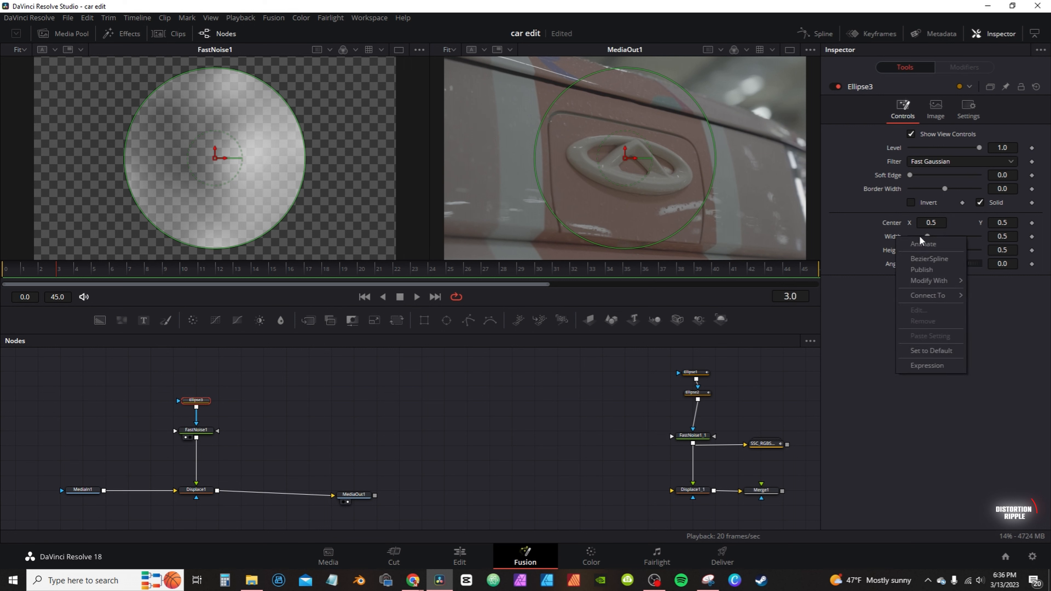
{"action": "left_click", "coordinate": [914, 361]}
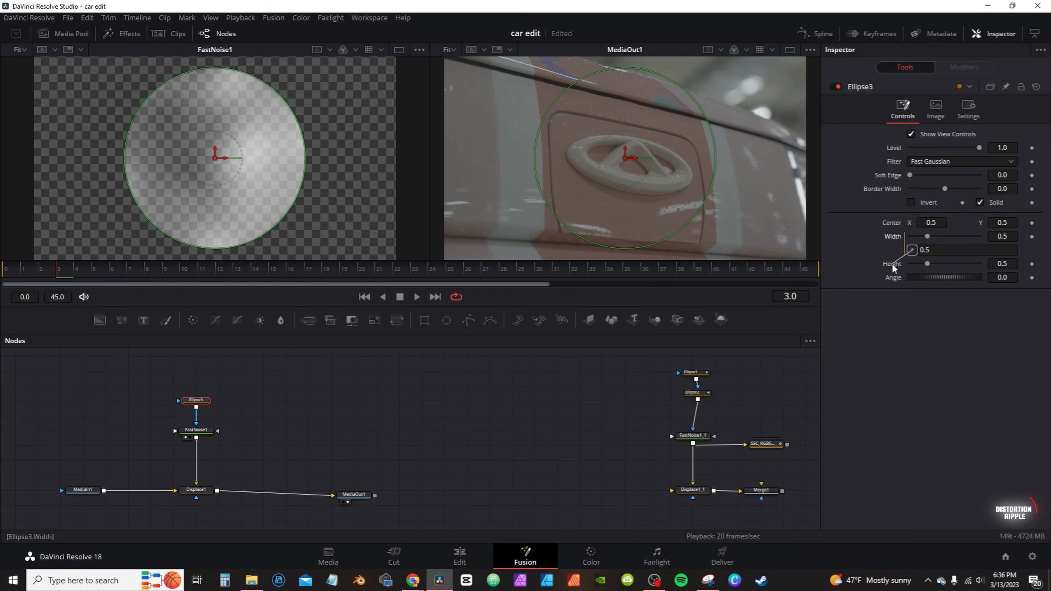
{"action": "left_click_drag", "start_coordinate": [891, 266], "coordinate": [927, 263]}
- Raise Displace1's Refraction Strength and enlarge the linked ellipse mask to a Height of 0.709
{"action": "left_click", "coordinate": [213, 491]}
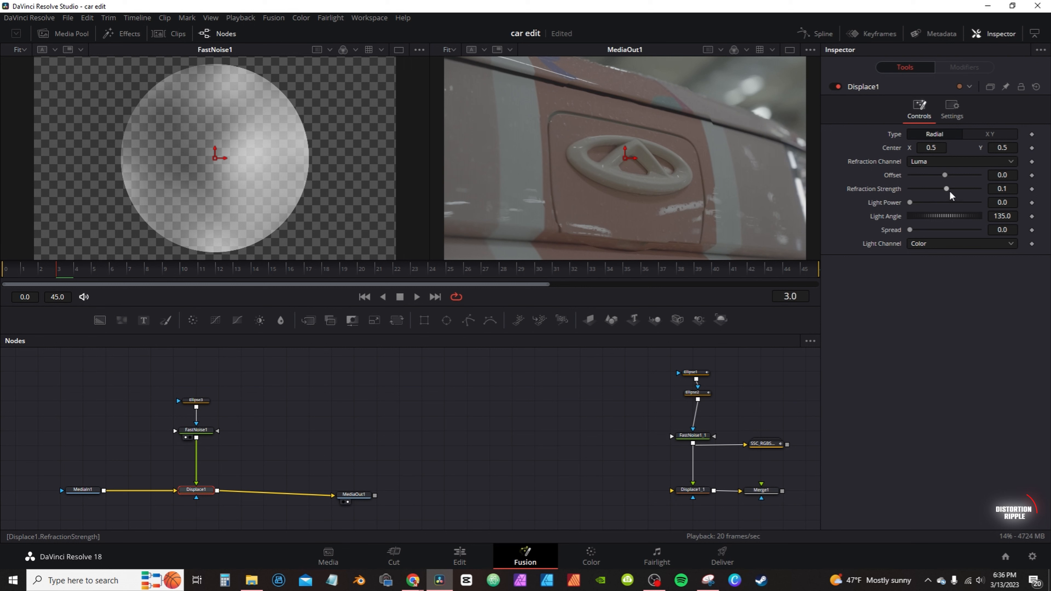
{"action": "left_click_drag", "start_coordinate": [949, 191], "coordinate": [986, 181]}
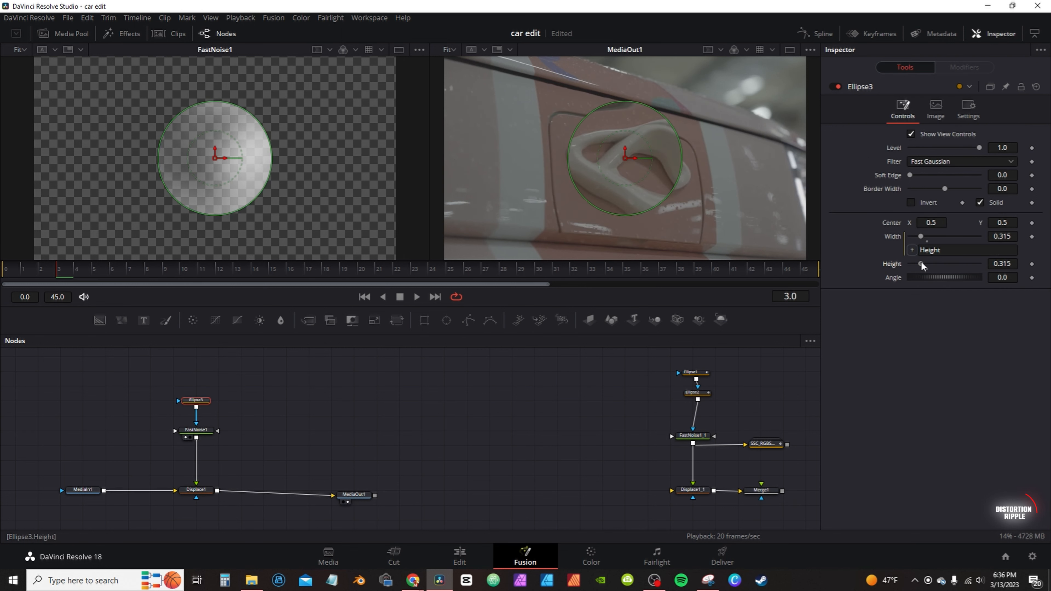
{"action": "left_click_drag", "start_coordinate": [920, 261], "coordinate": [934, 261]}
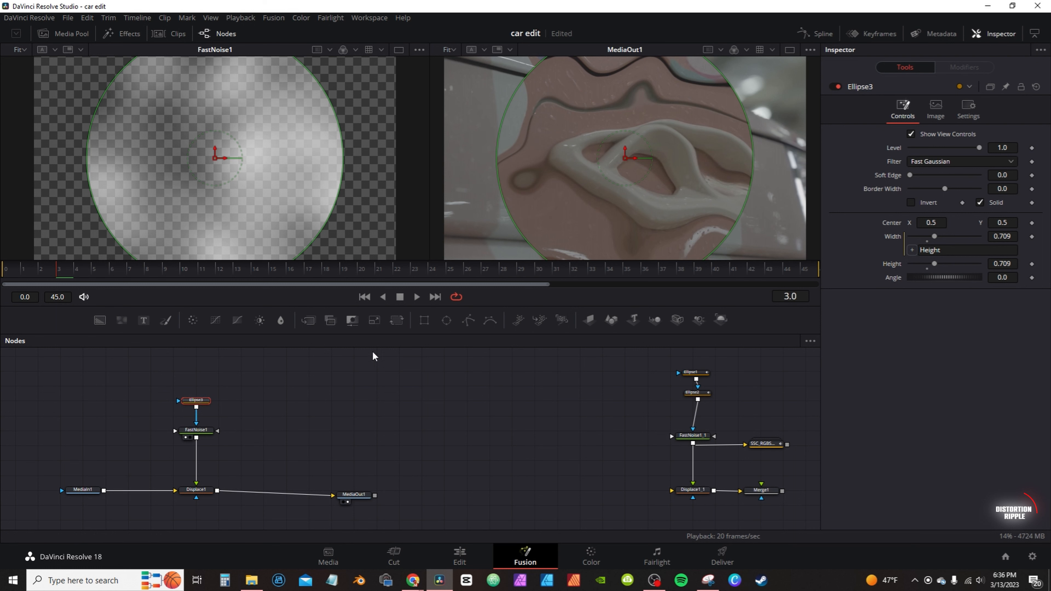
- Insert a second ellipse mask between Ellipse3 and FastNoise1 and link its Width to its Height with an expression
{"action": "left_click_drag", "start_coordinate": [210, 400], "coordinate": [217, 380]}
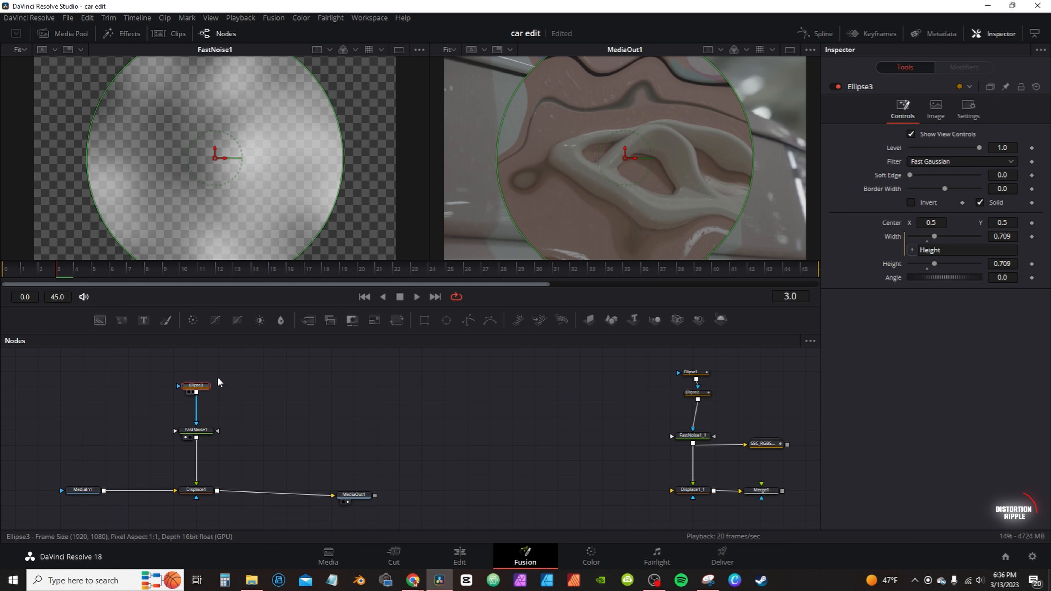
{"action": "left_click", "coordinate": [446, 323]}
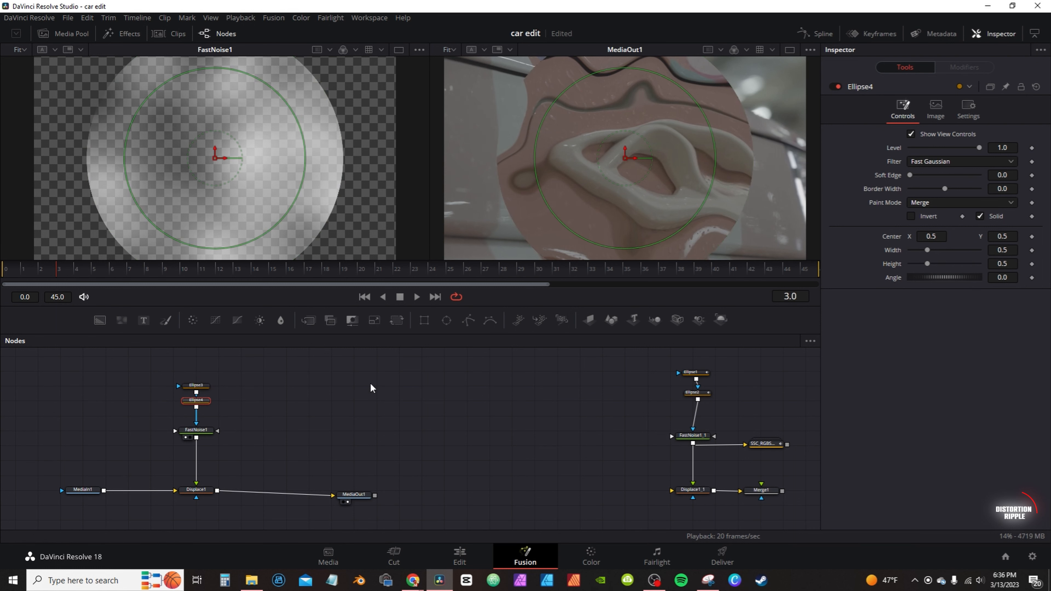
{"action": "right_click", "coordinate": [889, 250]}
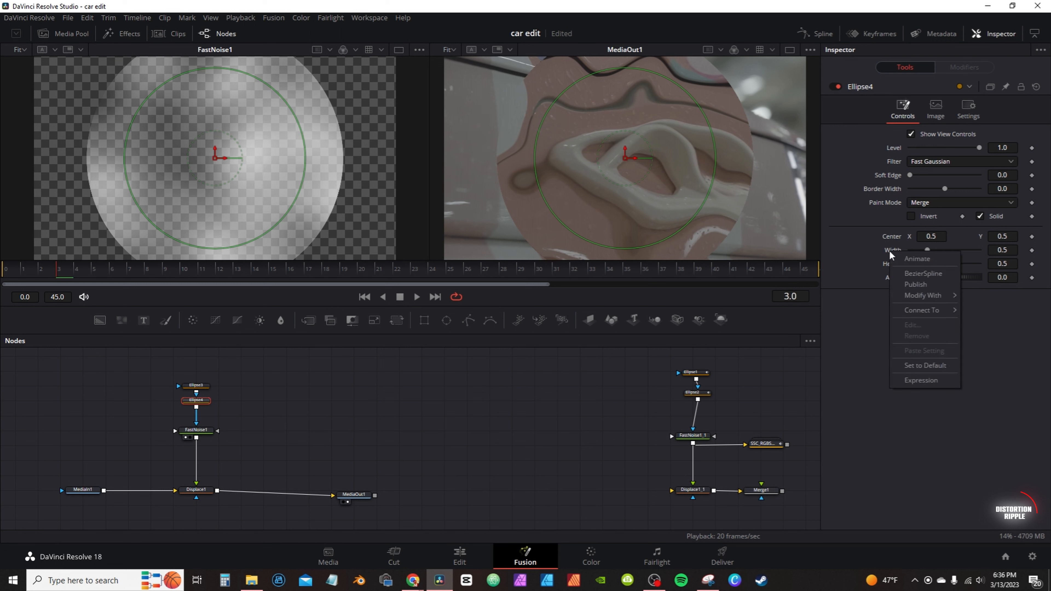
{"action": "left_click", "coordinate": [917, 381]}
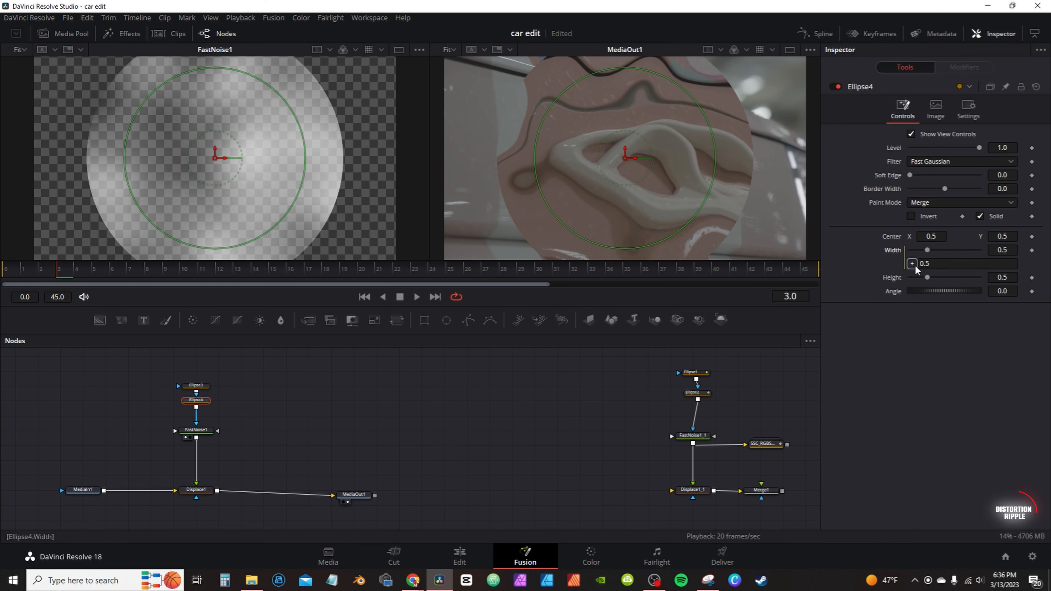
- Shrink Ellipse4 to a Height of 0.362 and set its Paint Mode to Subtract
{"action": "left_click_drag", "start_coordinate": [891, 281], "coordinate": [921, 280]}
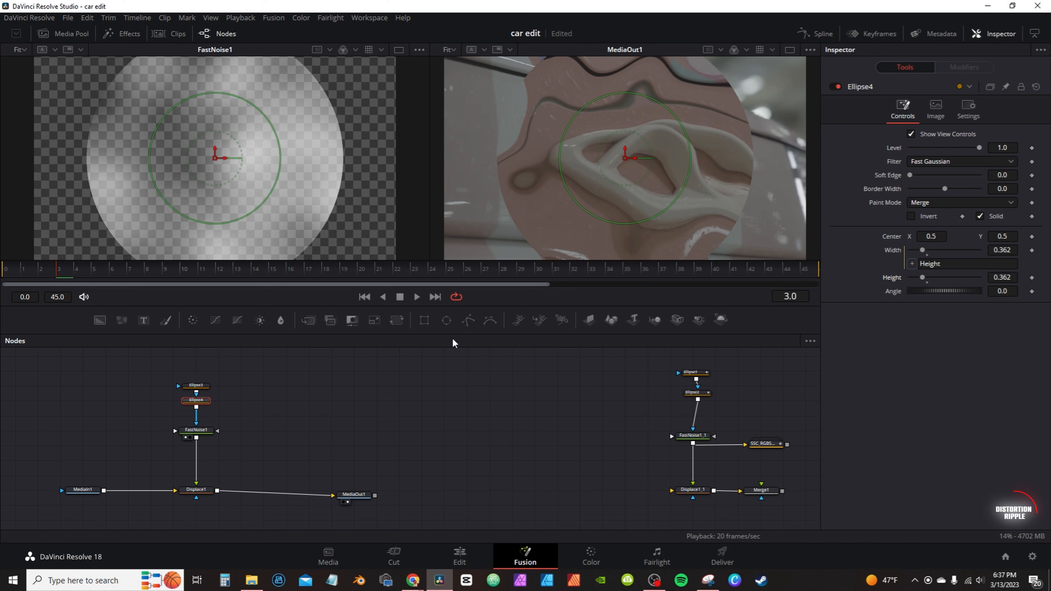
{"action": "left_click", "coordinate": [975, 203]}
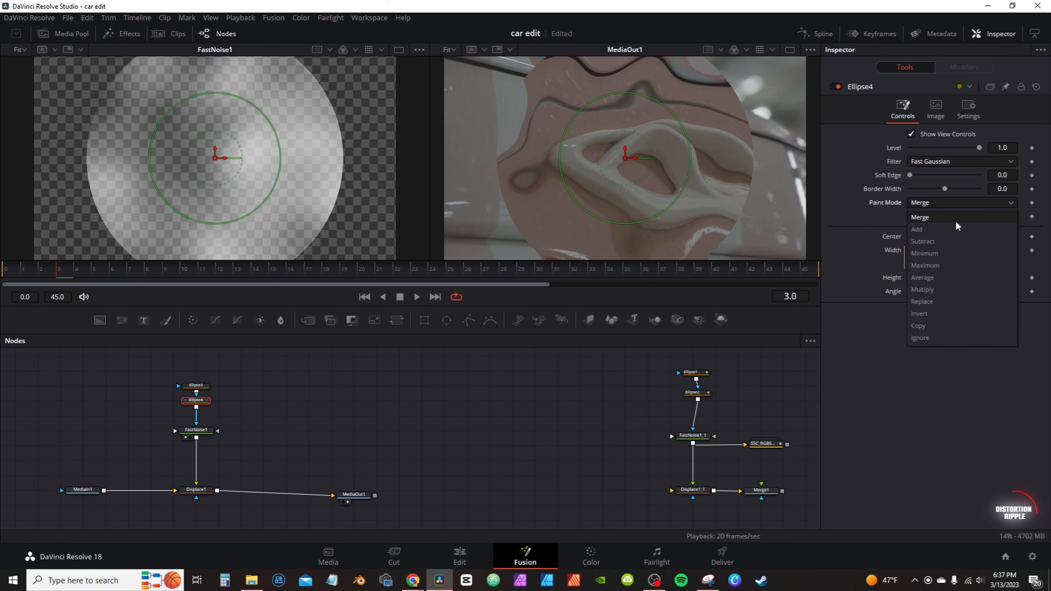
{"action": "left_click", "coordinate": [947, 237]}
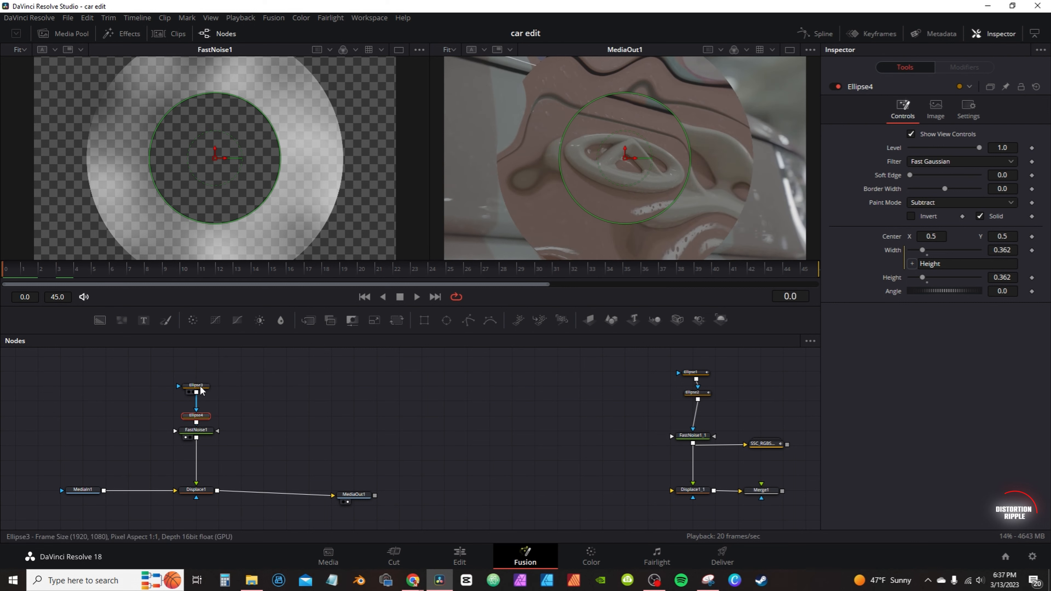
- Keyframe Ellipse3's Height from 0.0 at frame 0 to 2.0 at frame 30 and play back the growth
{"action": "left_click", "coordinate": [203, 389]}
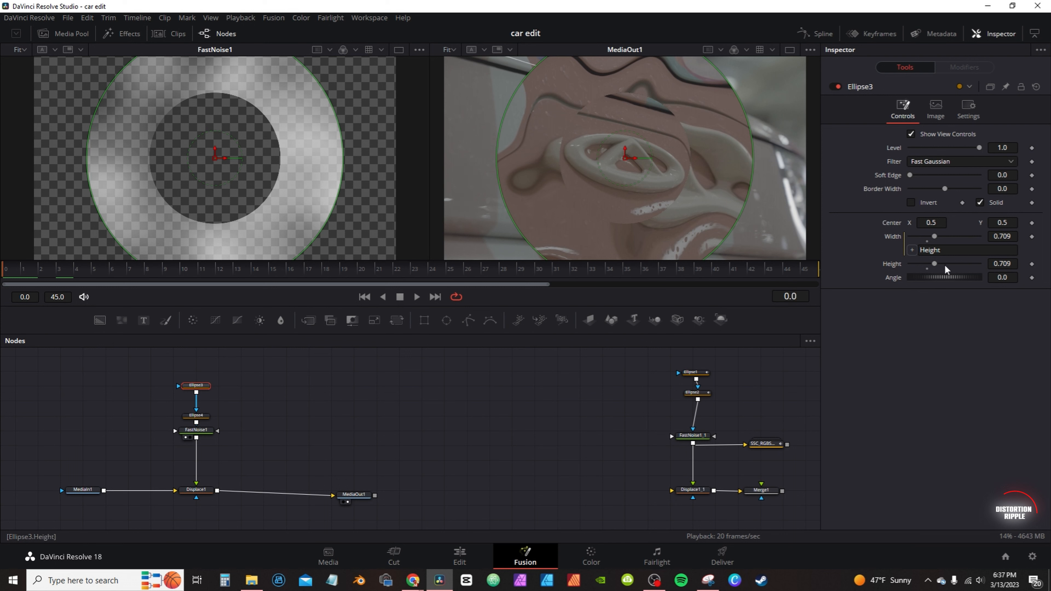
{"action": "left_click_drag", "start_coordinate": [944, 264], "coordinate": [906, 267]}
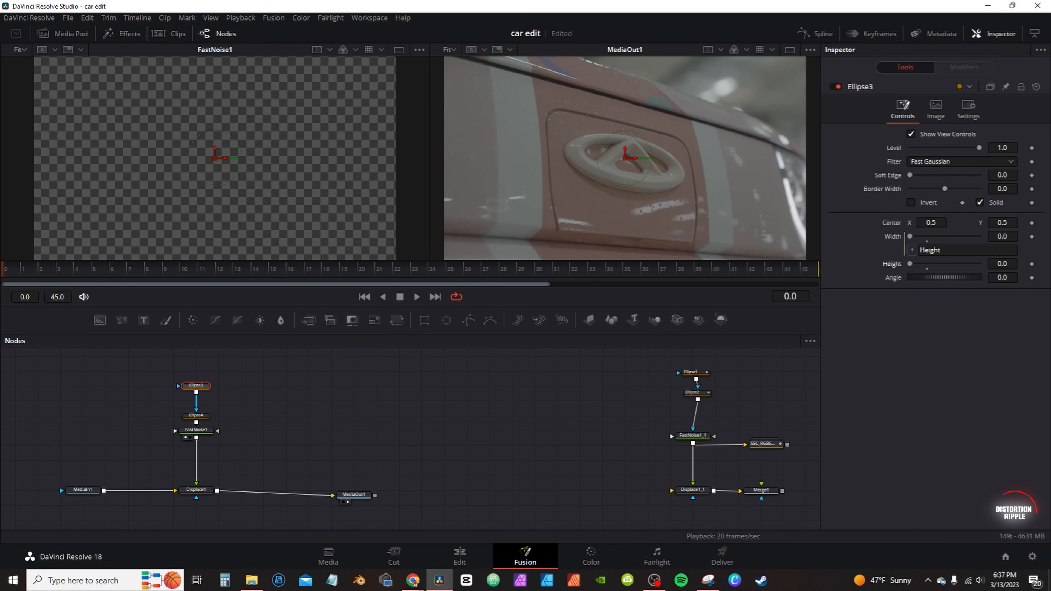
{"action": "left_click", "coordinate": [1032, 264]}
{"action": "left_click", "coordinate": [537, 271]}
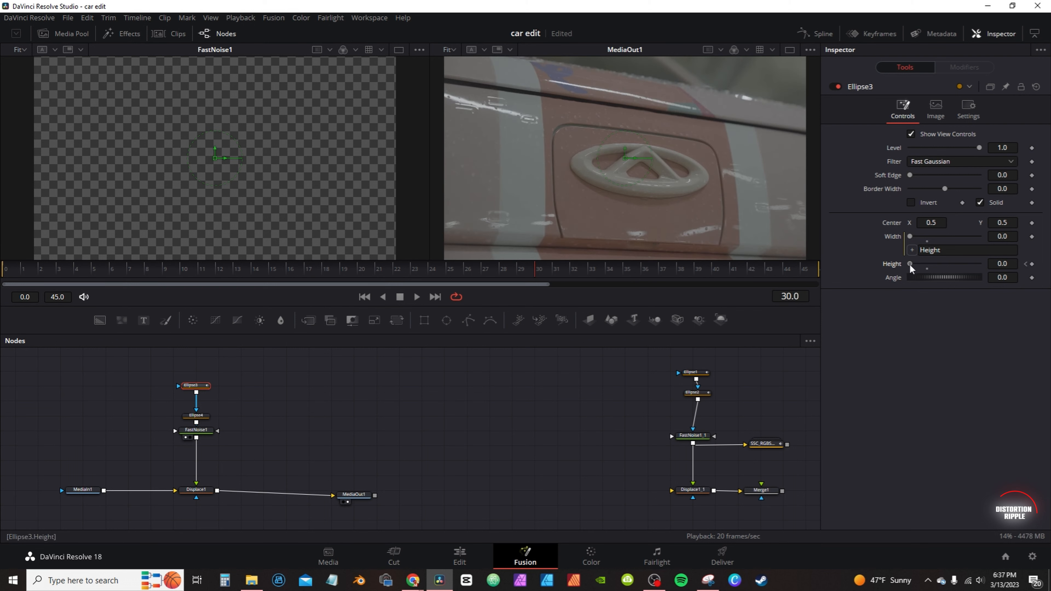
{"action": "left_click_drag", "start_coordinate": [910, 265], "coordinate": [976, 264]}
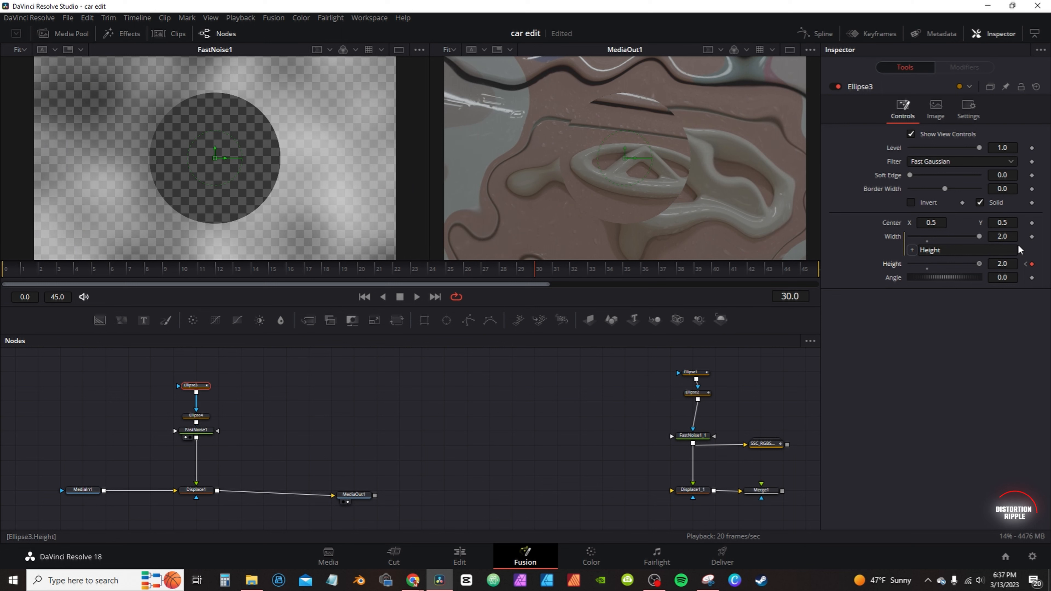
{"action": "key", "text": "space"}
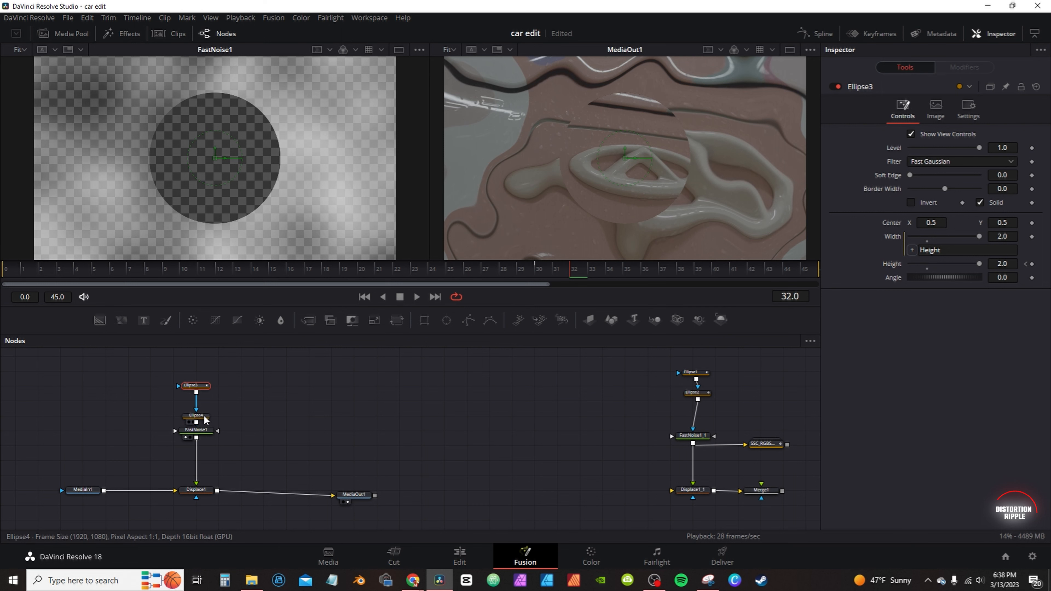
- Keyframe Ellipse4's Height from 0.0 at frame 3 to 2.0 at frame 32 and preview the expanding ring
{"action": "left_click", "coordinate": [205, 420]}
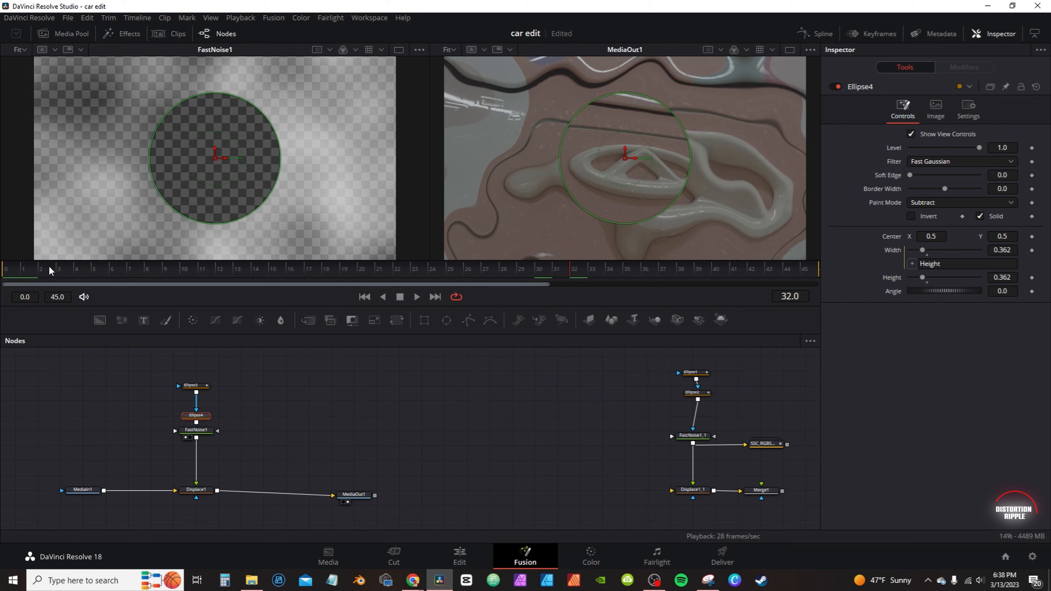
{"action": "left_click", "coordinate": [58, 270]}
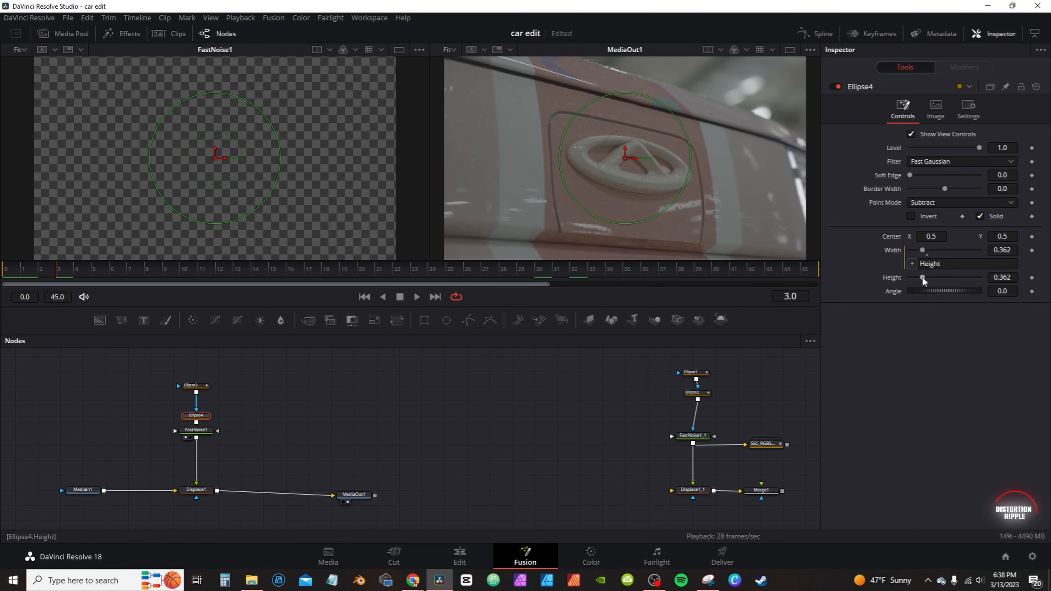
{"action": "left_click_drag", "start_coordinate": [922, 277], "coordinate": [910, 277]}
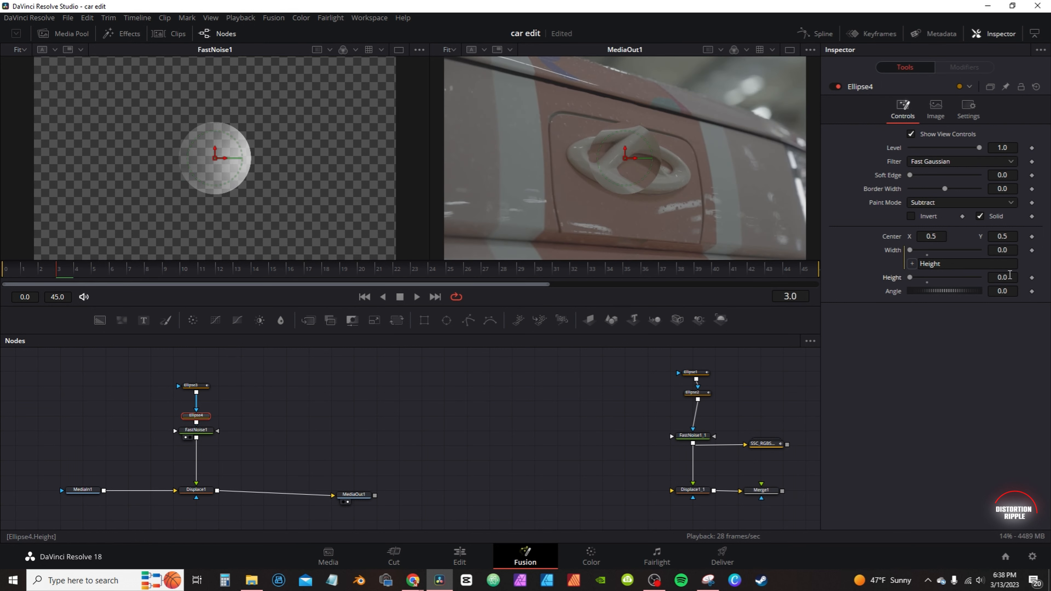
{"action": "left_click", "coordinate": [1032, 278]}
{"action": "left_click", "coordinate": [570, 272]}
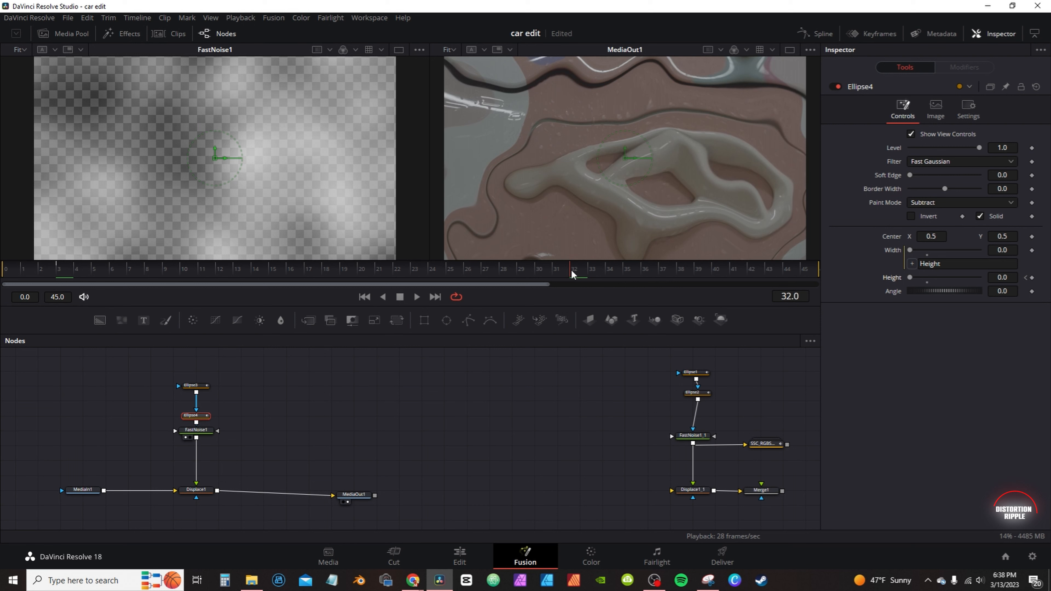
{"action": "left_click_drag", "start_coordinate": [912, 278], "coordinate": [1022, 274]}
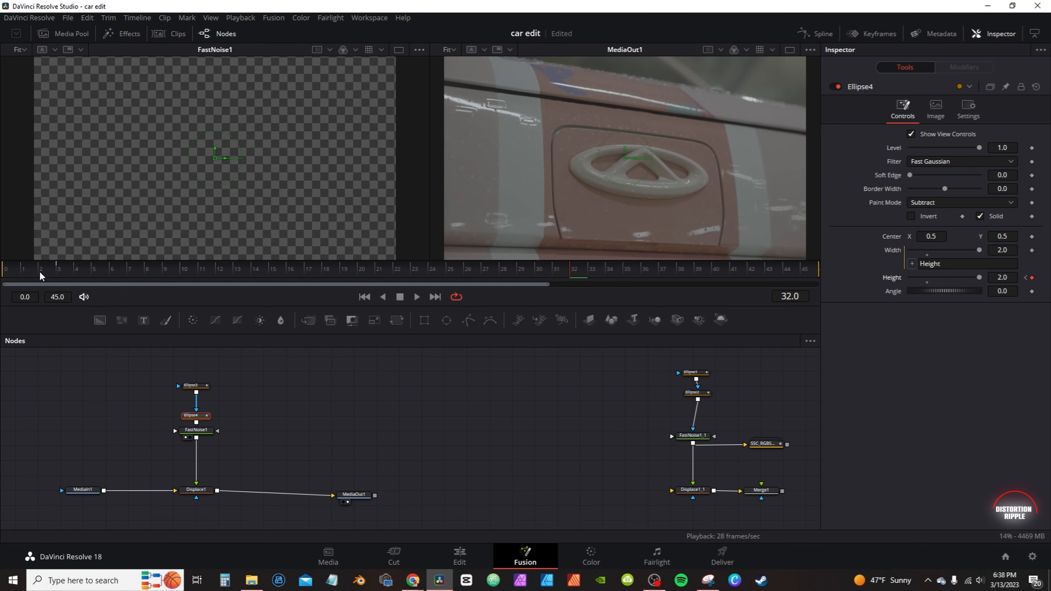
{"action": "key", "text": "space"}
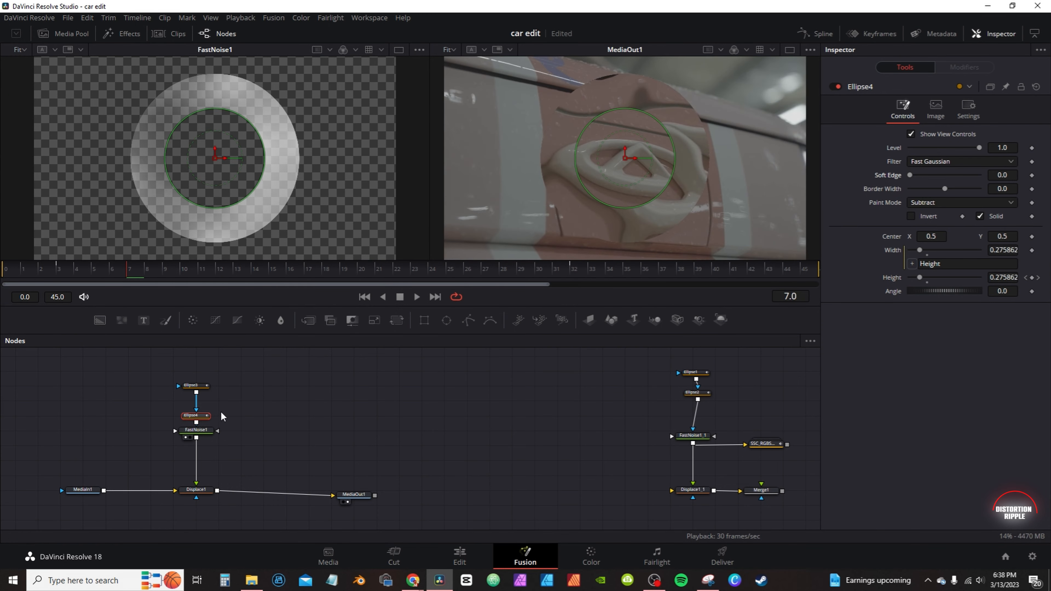
- Set Ellipse4's Soft Edge to 0.0551 and play and scrub through the ripple to check it
{"action": "left_click_drag", "start_coordinate": [910, 175], "coordinate": [929, 176]}
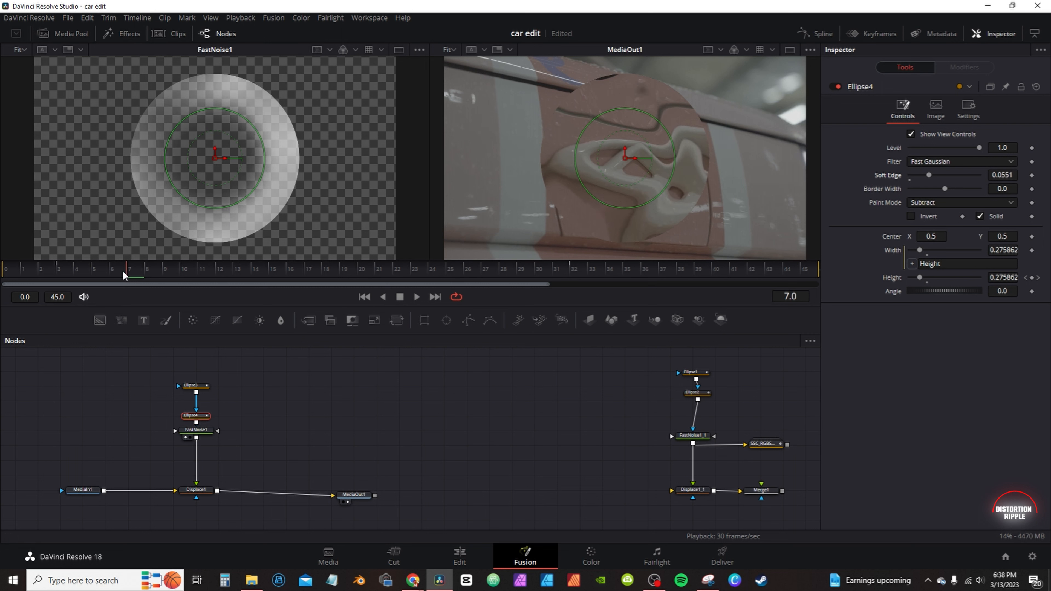
{"action": "left_click_drag", "start_coordinate": [123, 273], "coordinate": [8, 277]}
{"action": "key", "text": "space"}
{"action": "key", "text": "space"}
{"action": "left_click", "coordinate": [49, 266]}
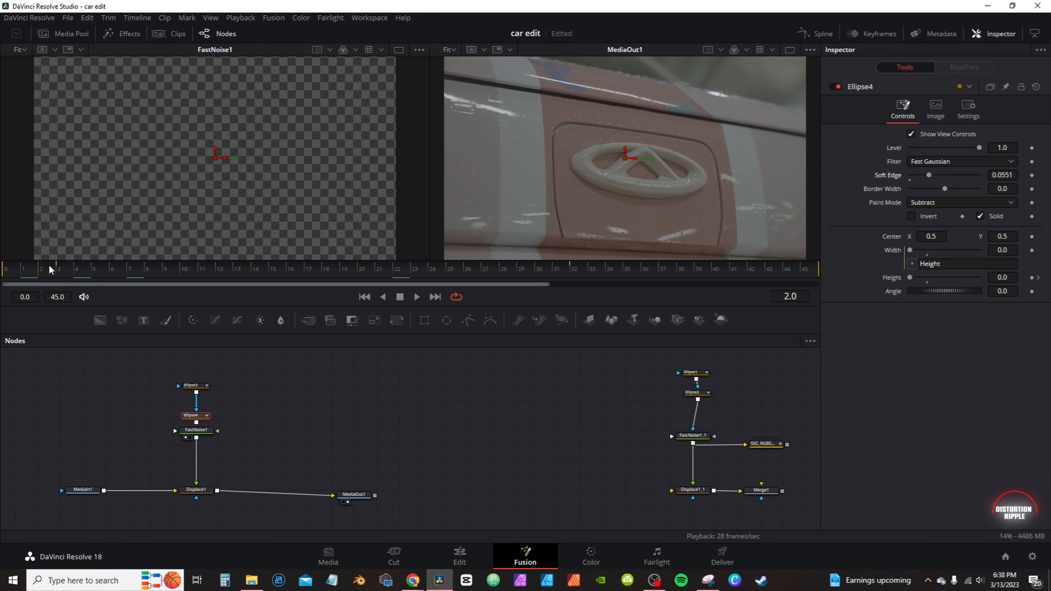
{"action": "key", "text": "space"}
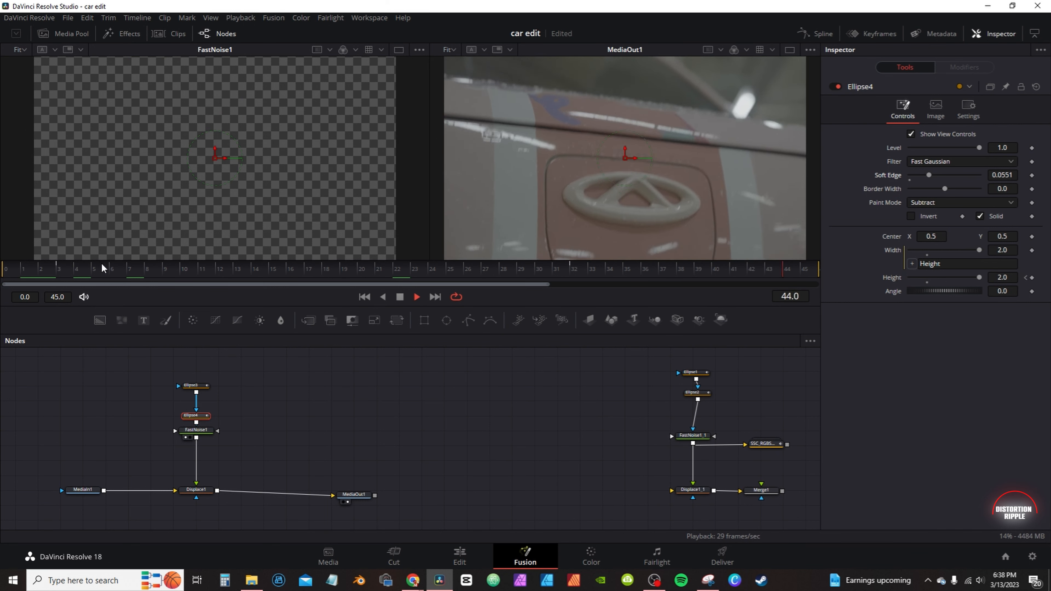
{"action": "key", "text": "space"}
{"action": "left_click", "coordinate": [51, 274]}
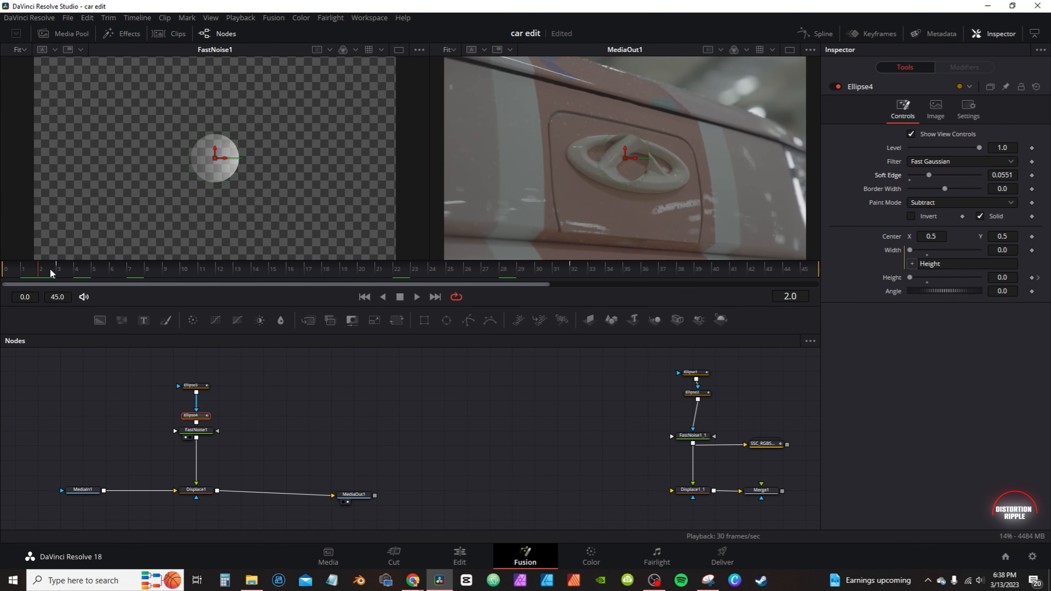
{"action": "left_click_drag", "start_coordinate": [50, 273], "coordinate": [169, 274]}
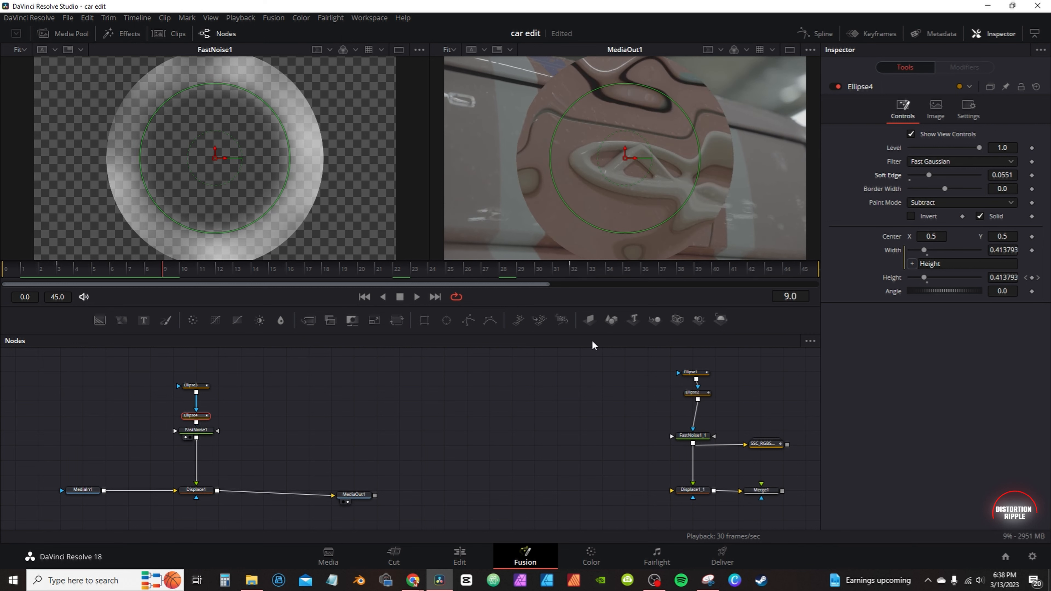
- Show Ellipse4's Height curve in the Spline editor, time-stretch its first keyframe to about frame 7, and preview the ripple
{"action": "left_click", "coordinate": [818, 33]}
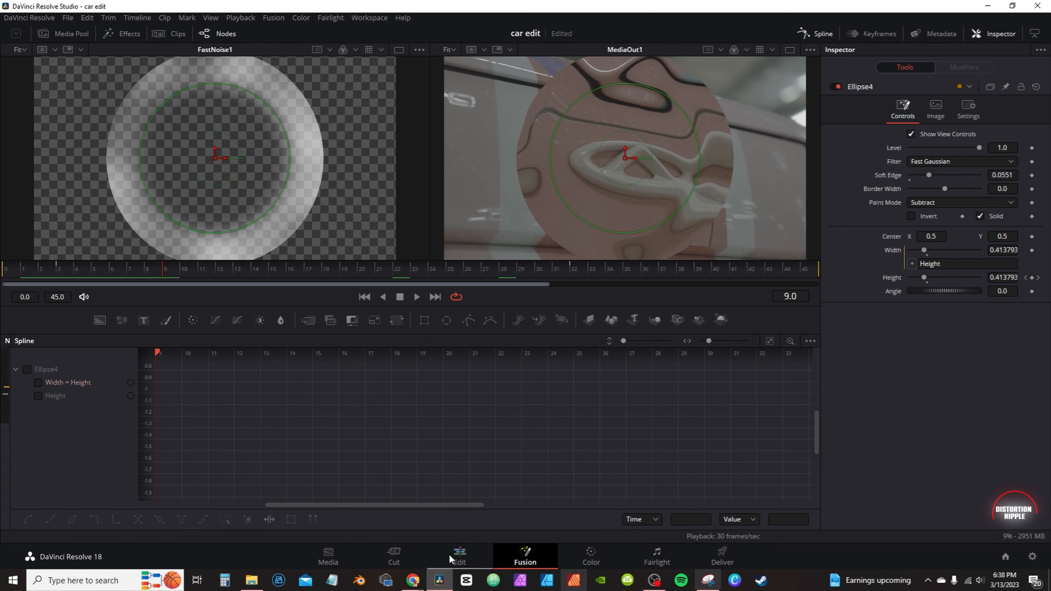
{"action": "left_click", "coordinate": [28, 369]}
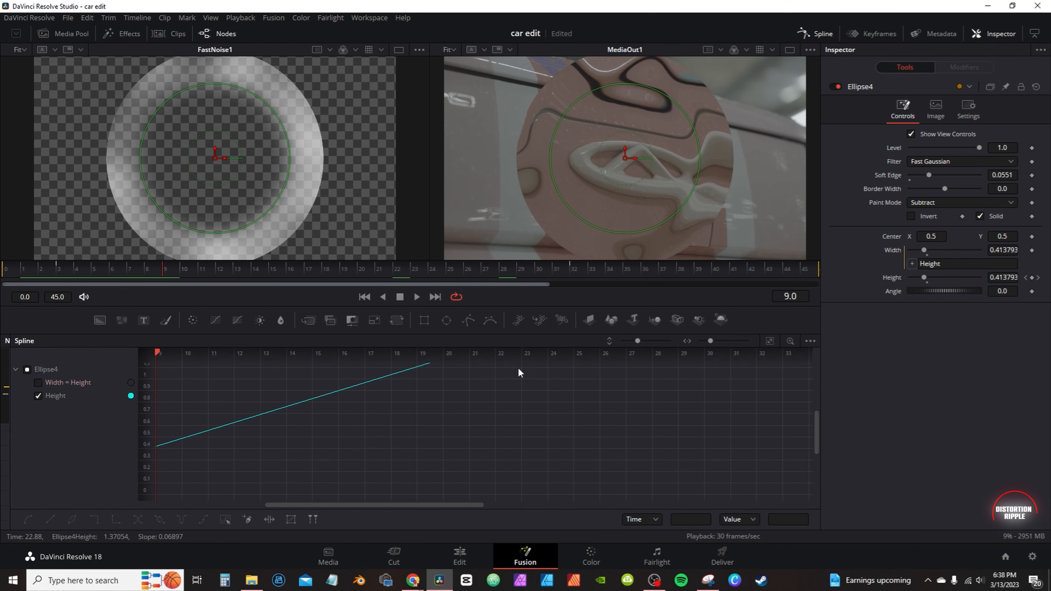
{"action": "left_click", "coordinate": [770, 341]}
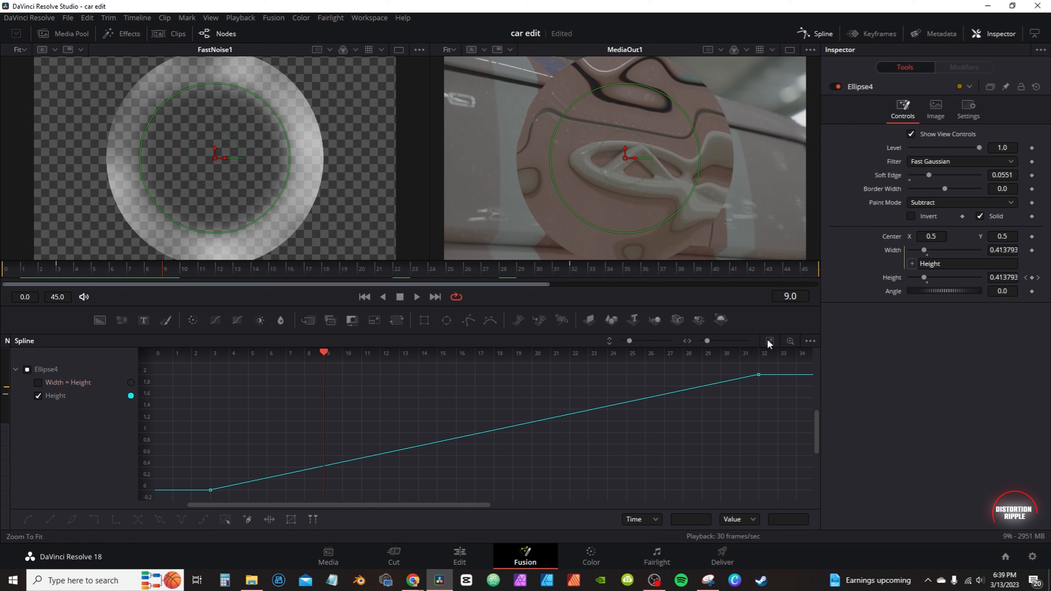
{"action": "left_click", "coordinate": [225, 519]}
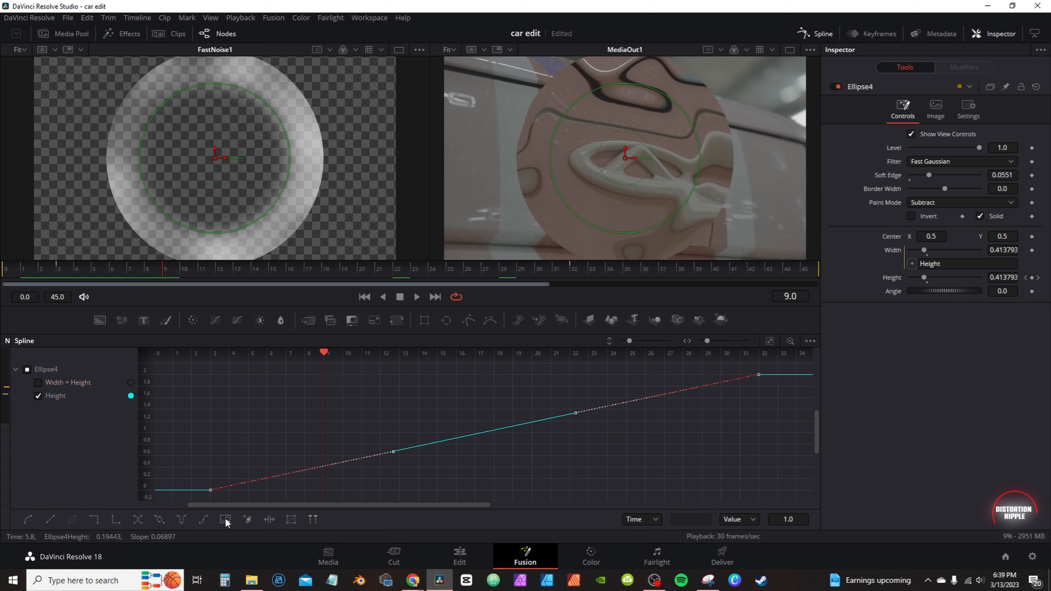
{"action": "left_click", "coordinate": [270, 520]}
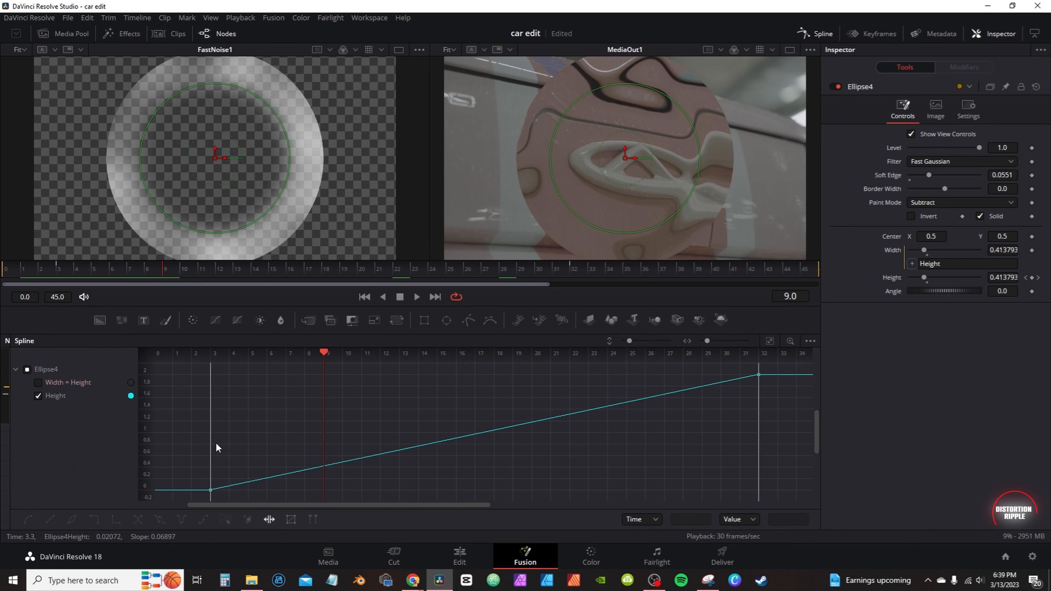
{"action": "left_click_drag", "start_coordinate": [216, 443], "coordinate": [271, 442]}
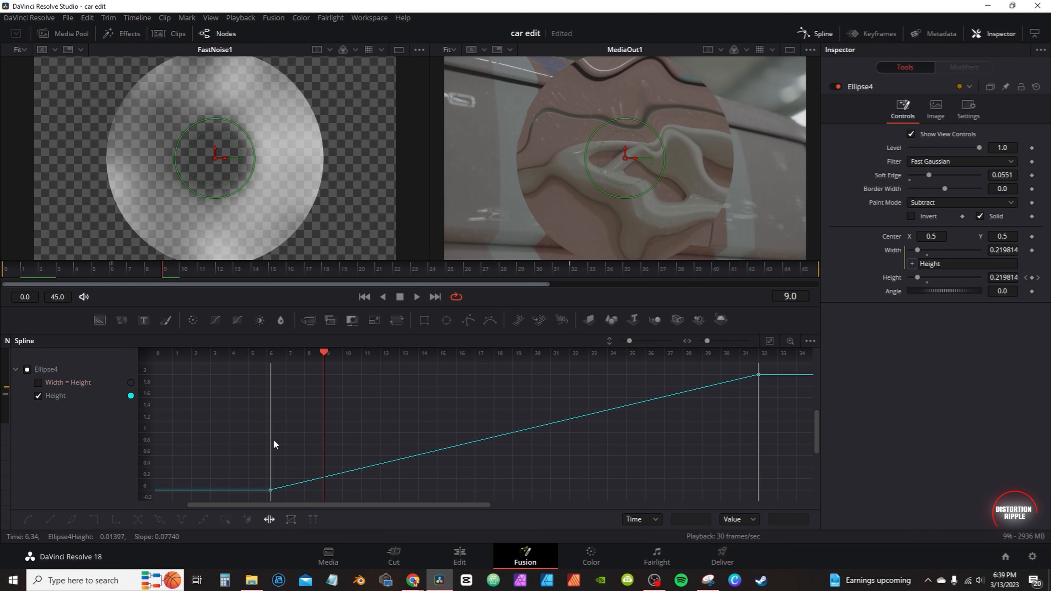
{"action": "mouse_move", "coordinate": [271, 439]}
{"action": "left_mouse_down"}
{"action": "mouse_move", "coordinate": [302, 435]}
{"action": "mouse_move", "coordinate": [286, 432]}
{"action": "left_mouse_up"}
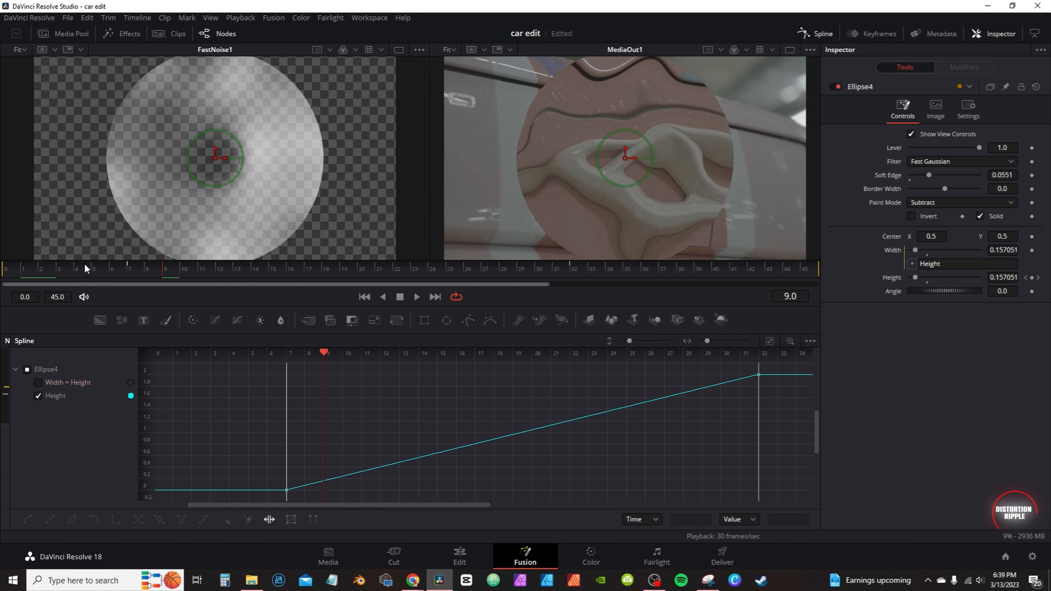
{"action": "left_click", "coordinate": [6, 273]}
{"action": "key", "text": "space"}
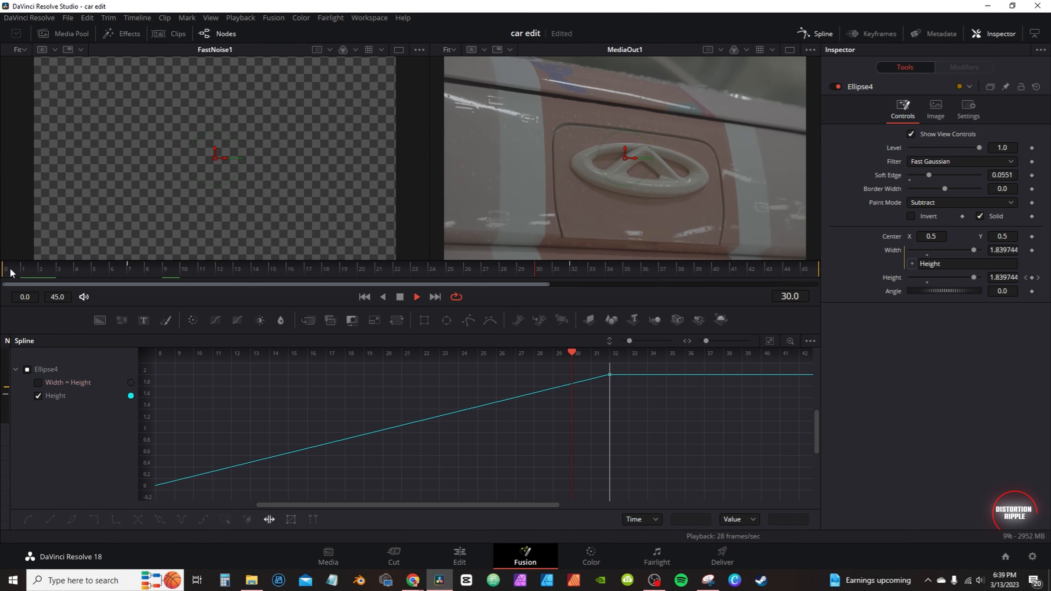
{"action": "left_click", "coordinate": [47, 270]}
{"action": "left_click_drag", "start_coordinate": [47, 270], "coordinate": [202, 290]}
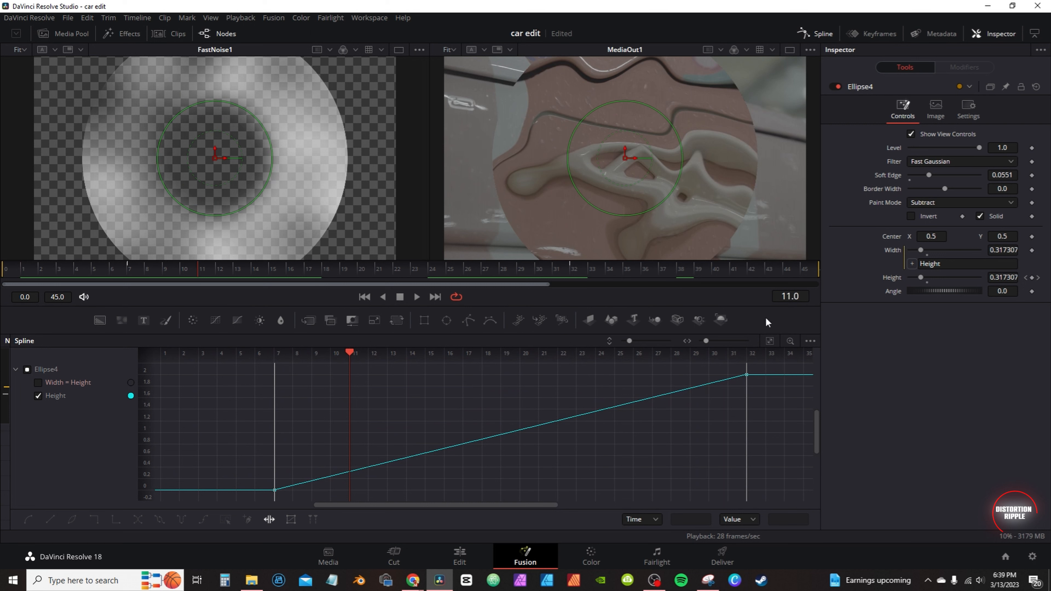
- Turn off time stretching and smooth all keyframes on Ellipse4's Height curve
{"action": "left_click", "coordinate": [270, 520]}
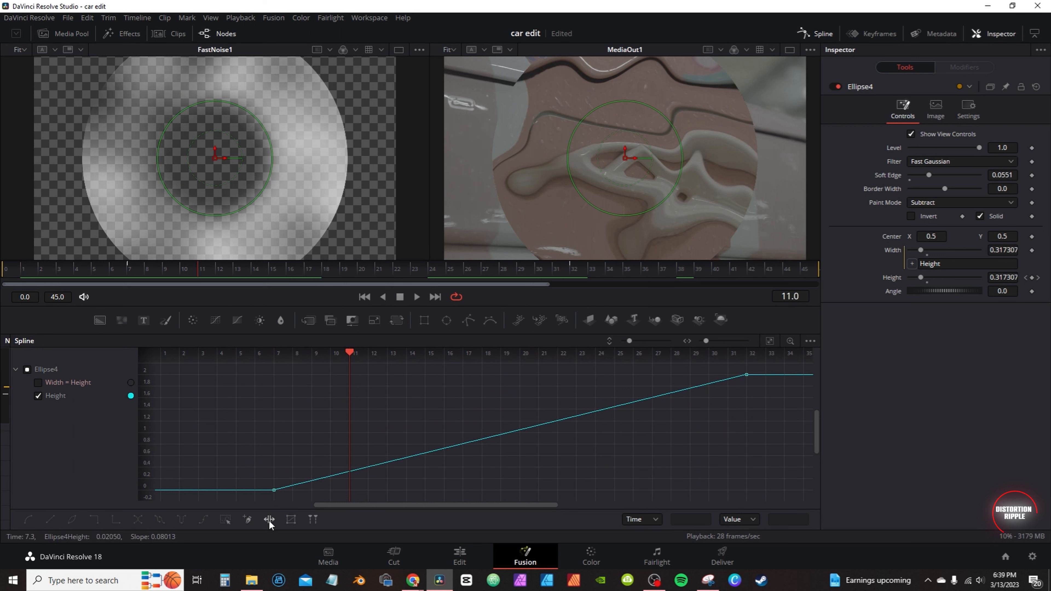
{"action": "left_click", "coordinate": [227, 520]}
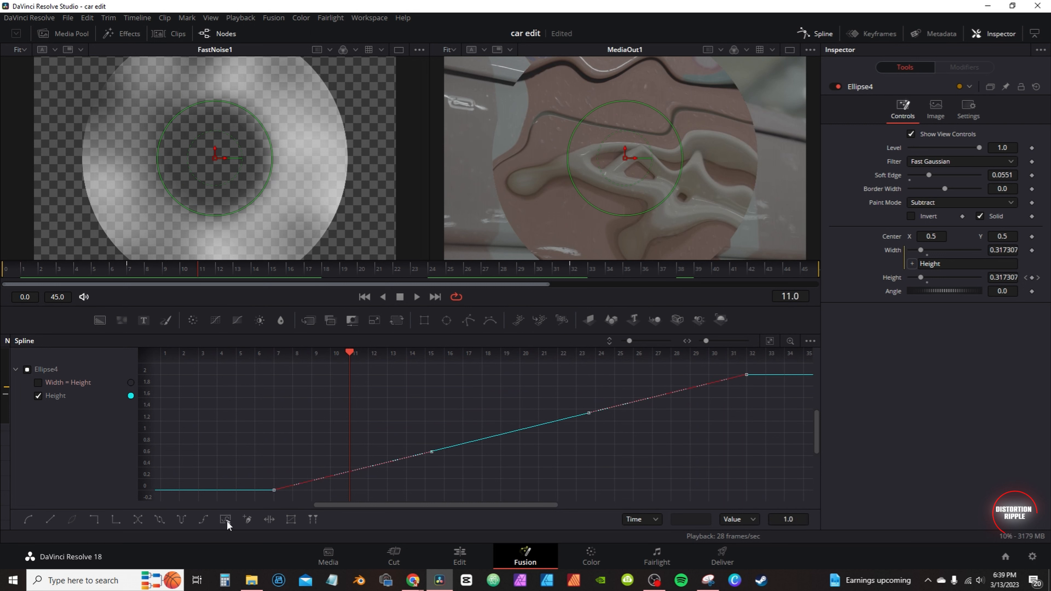
{"action": "key", "text": "shift+s"}
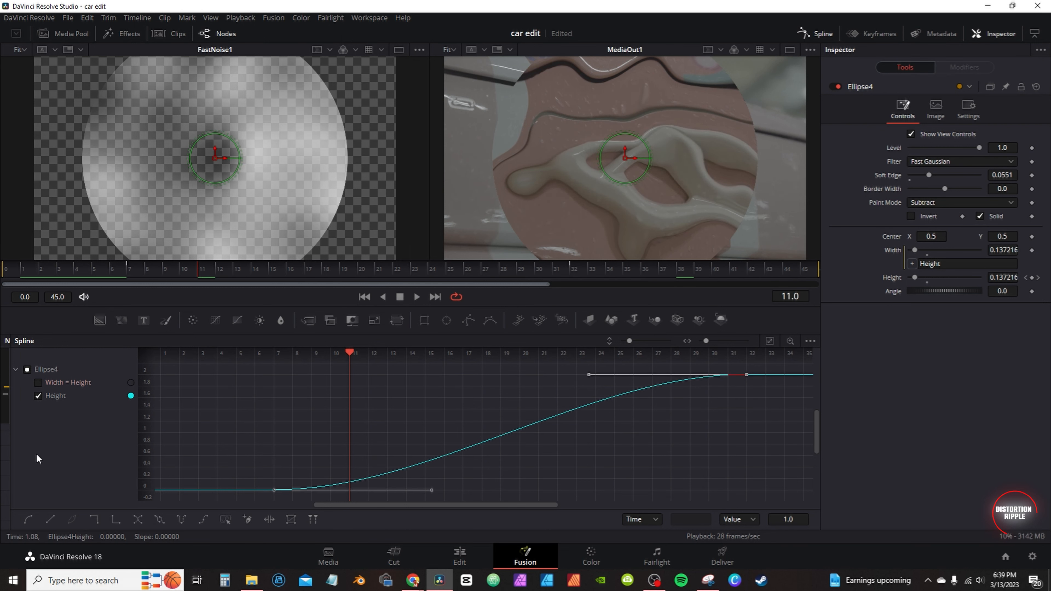
- Show Ellipse3's Height curve in the Spline editor, smooth all its keyframes, and preview the ripple from the first frame
{"action": "left_click", "coordinate": [8, 340]}
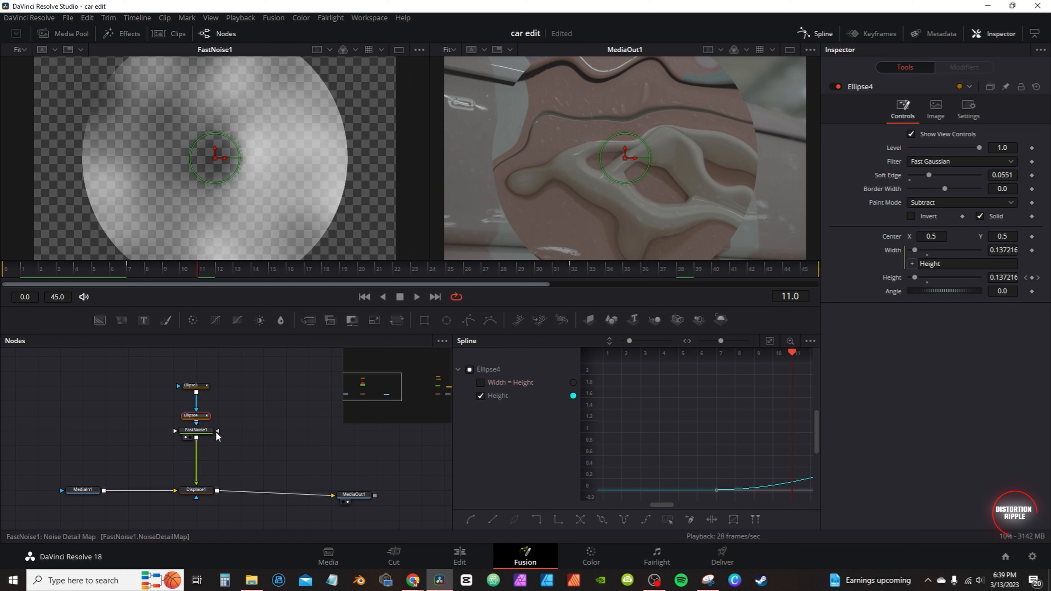
{"action": "left_click", "coordinate": [200, 383]}
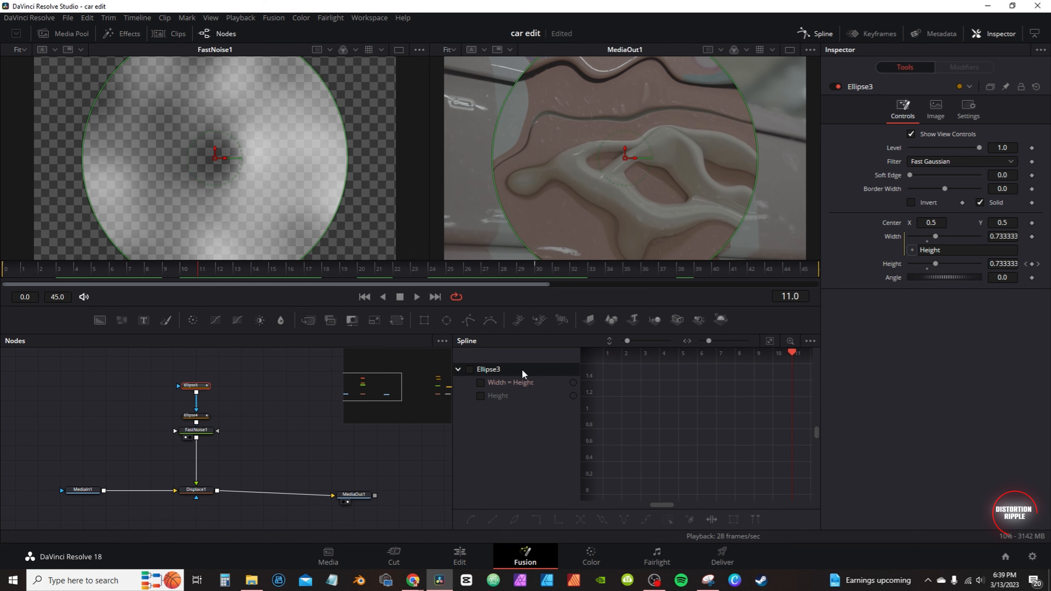
{"action": "left_click", "coordinate": [470, 370]}
{"action": "left_click", "coordinate": [770, 341]}
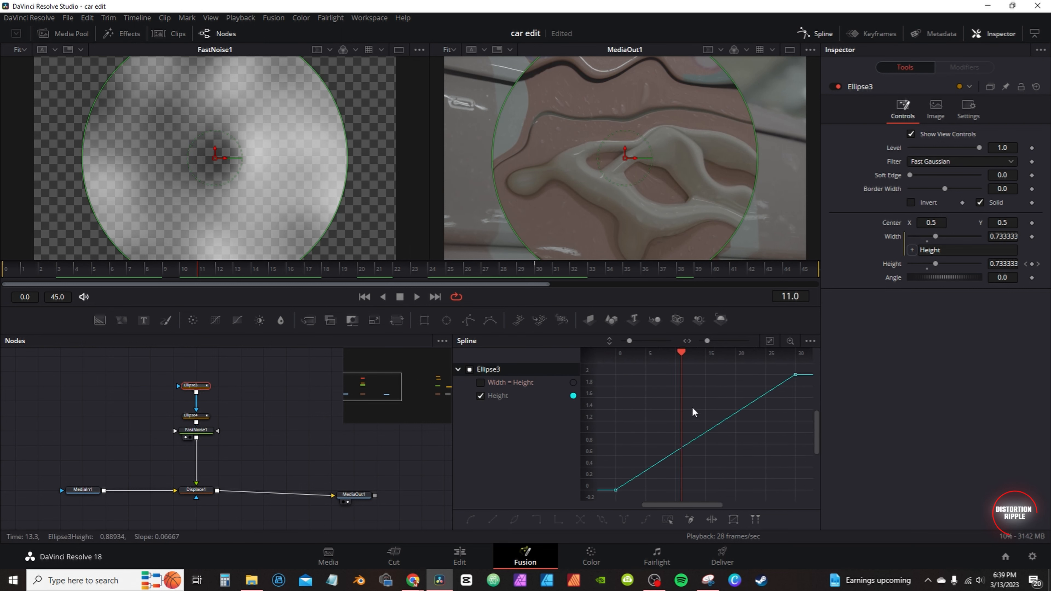
{"action": "left_click", "coordinate": [667, 519]}
{"action": "key", "text": "shift+s"}
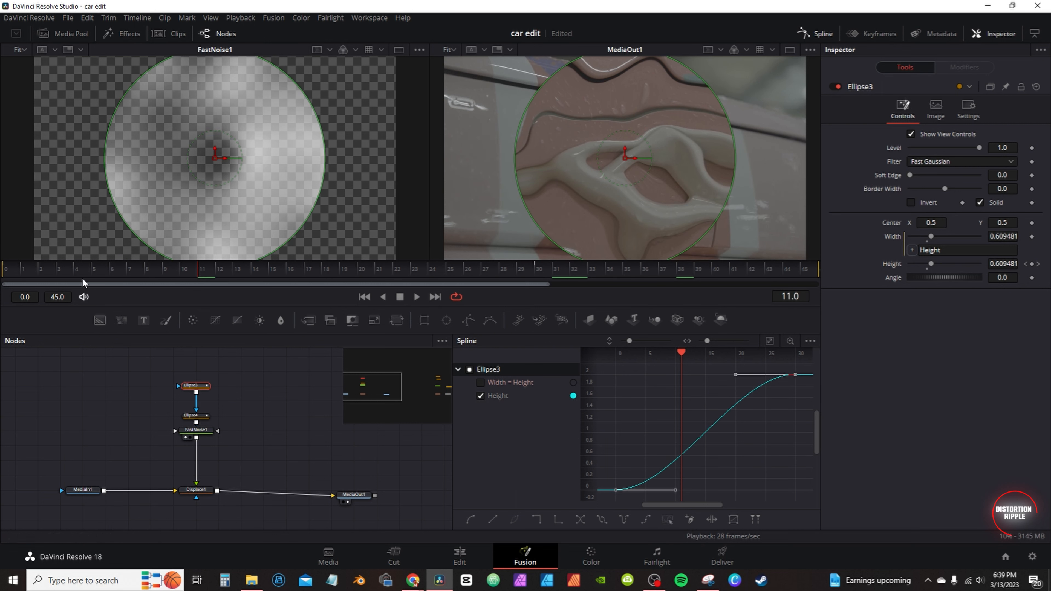
{"action": "left_click", "coordinate": [21, 274]}
{"action": "left_click", "coordinate": [2, 272]}
{"action": "key", "text": "space"}
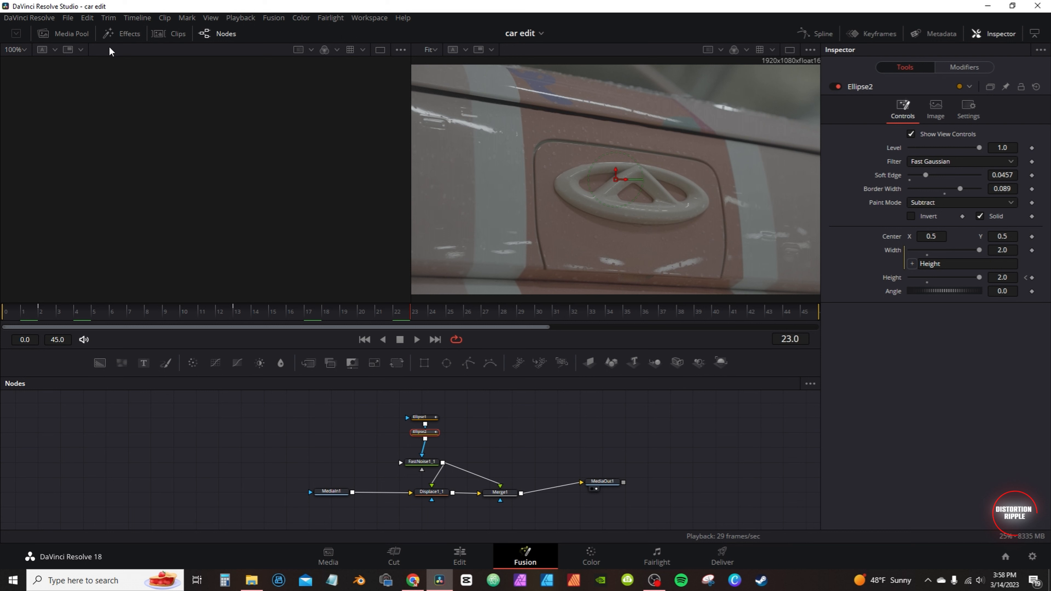
- Show the effects library and browse to the Effects category of the Edit templates
{"action": "left_click", "coordinate": [124, 35]}
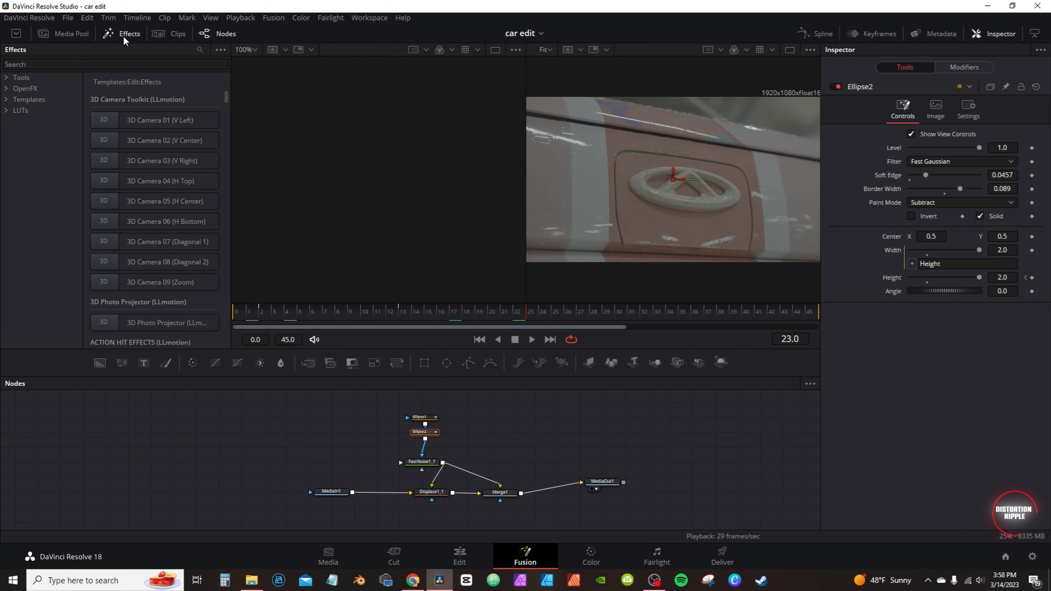
{"action": "left_click", "coordinate": [19, 102]}
{"action": "left_click", "coordinate": [7, 100]}
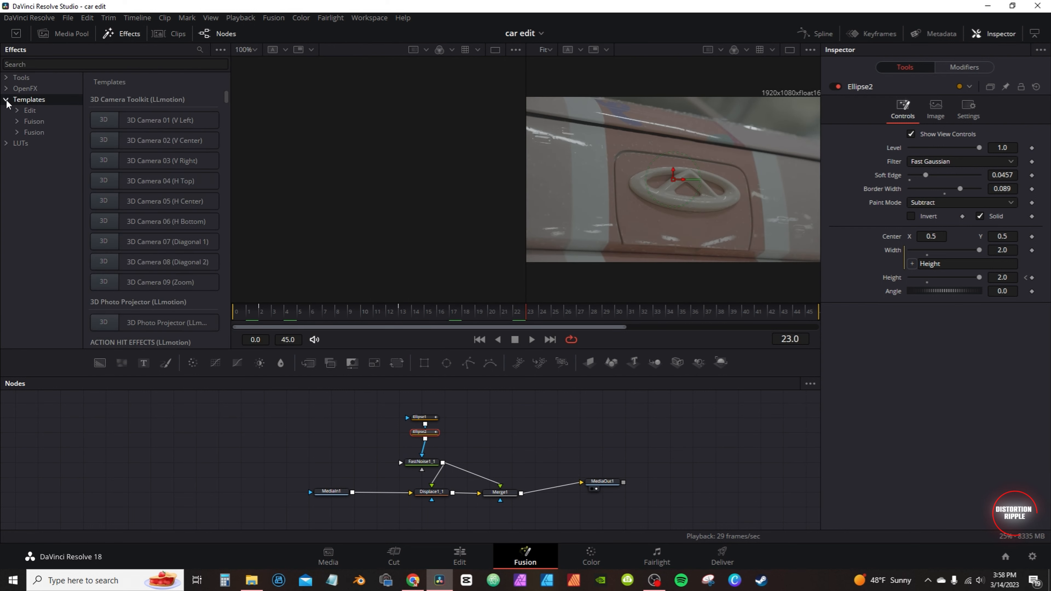
{"action": "left_click", "coordinate": [27, 112]}
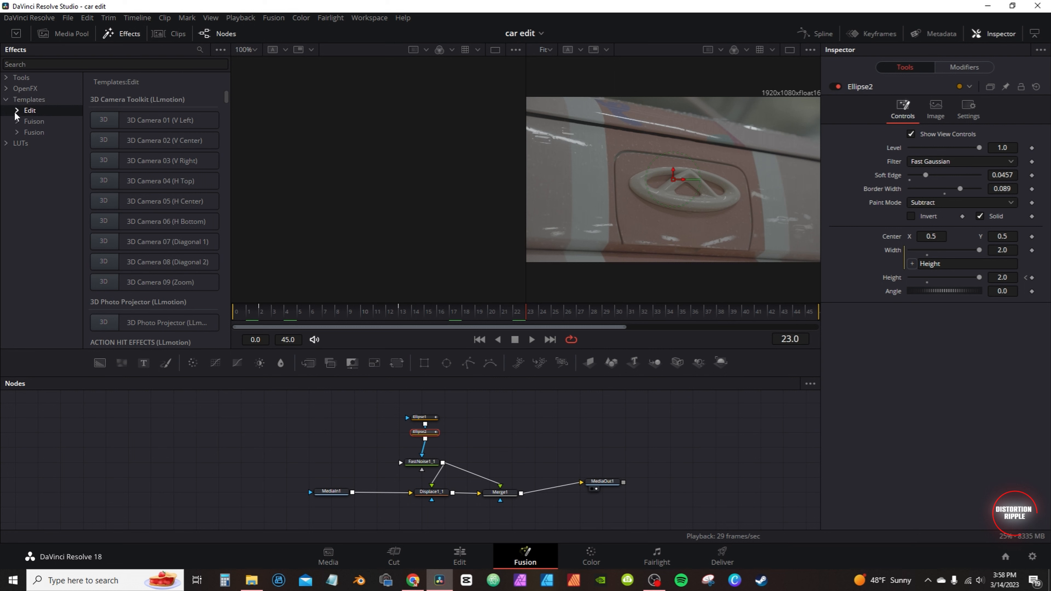
{"action": "left_click", "coordinate": [16, 111]}
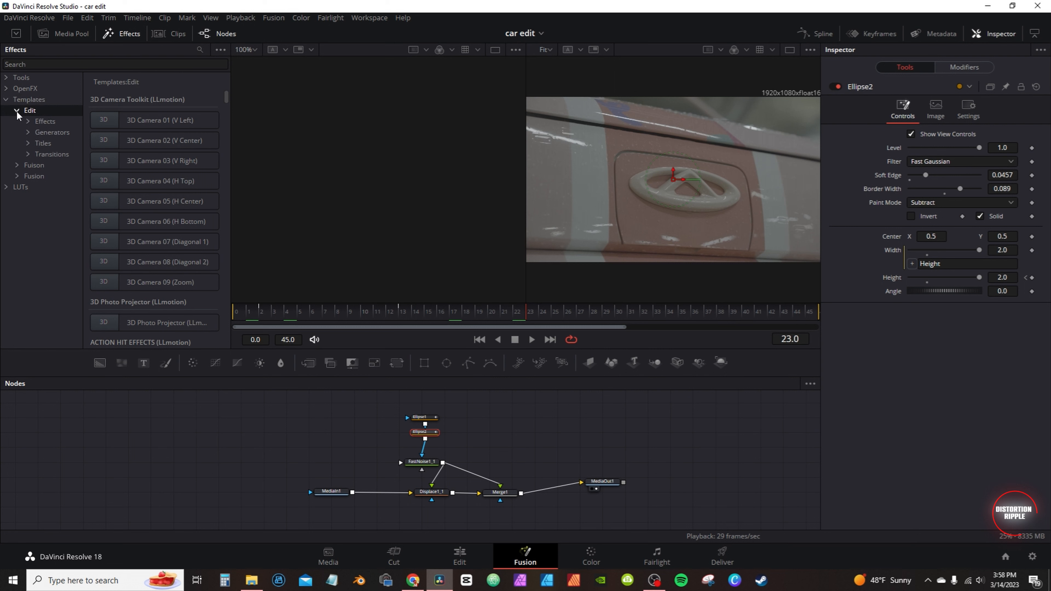
{"action": "left_click", "coordinate": [45, 122]}
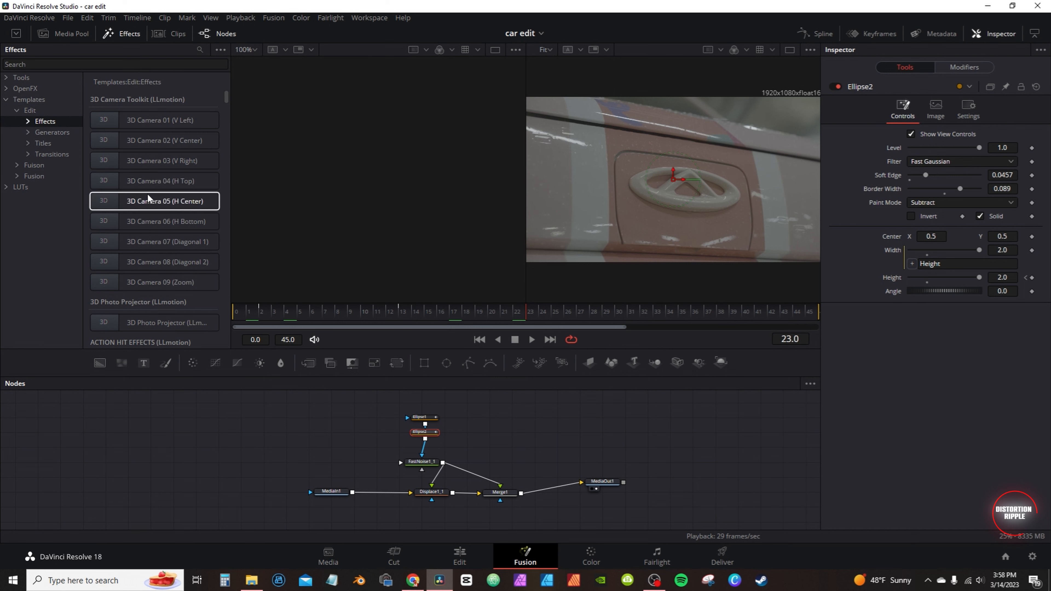
- Search the effect templates for "gs" and add GS RGB Split to the node graph as an unconnected node
{"action": "left_click", "coordinate": [119, 64]}
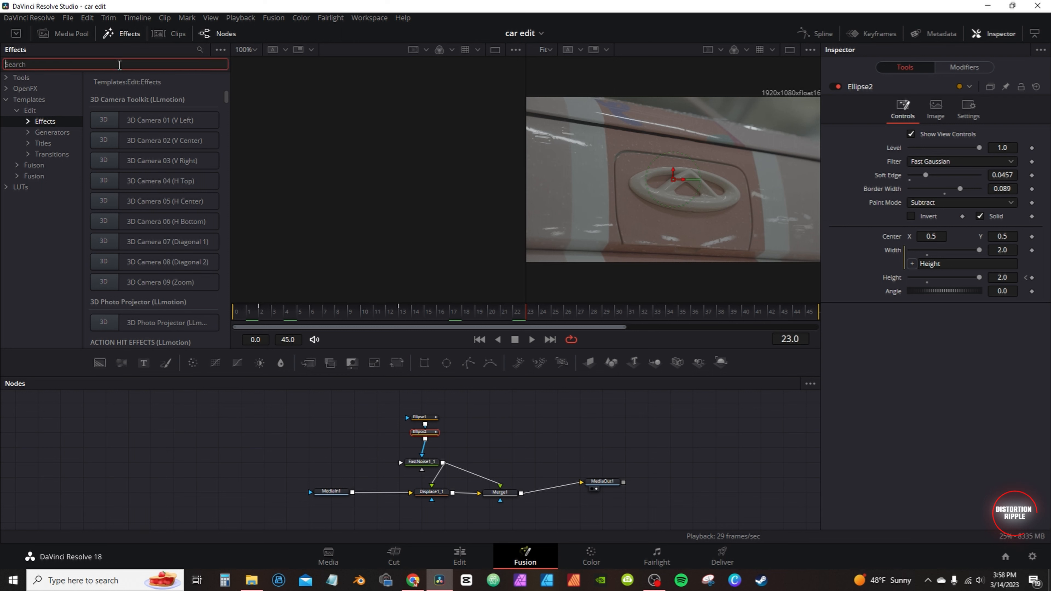
{"action": "type", "text": "gs"}
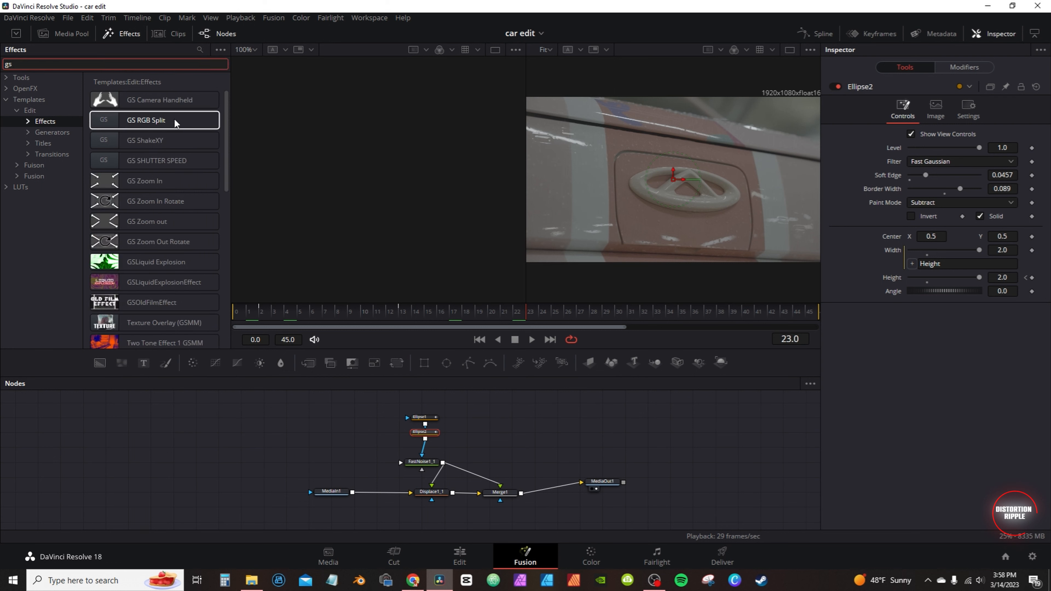
{"action": "left_click_drag", "start_coordinate": [144, 121], "coordinate": [161, 120]}
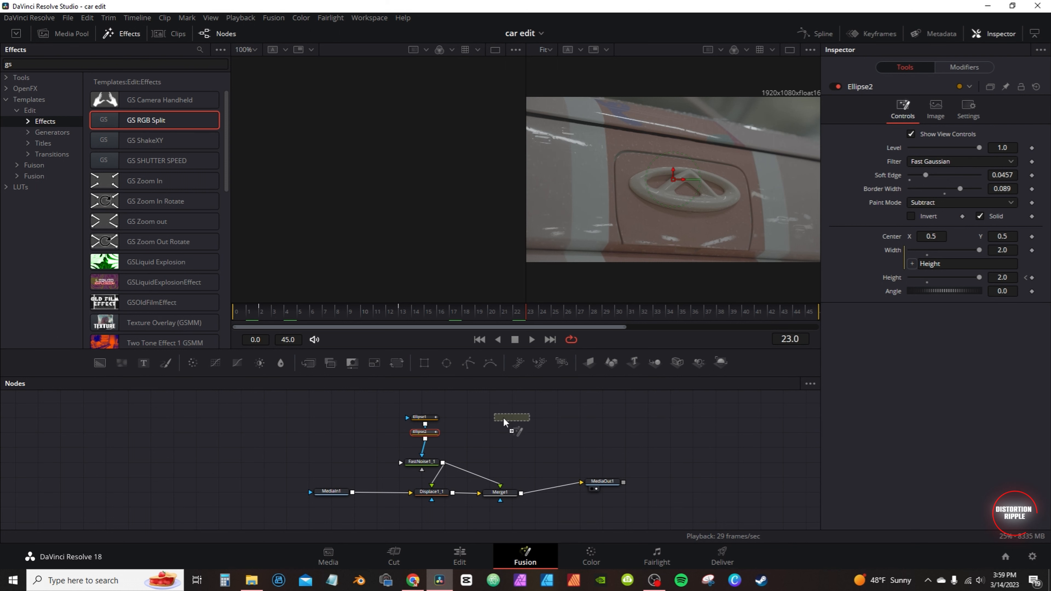
{"action": "left_click_drag", "start_coordinate": [505, 430], "coordinate": [505, 435]}
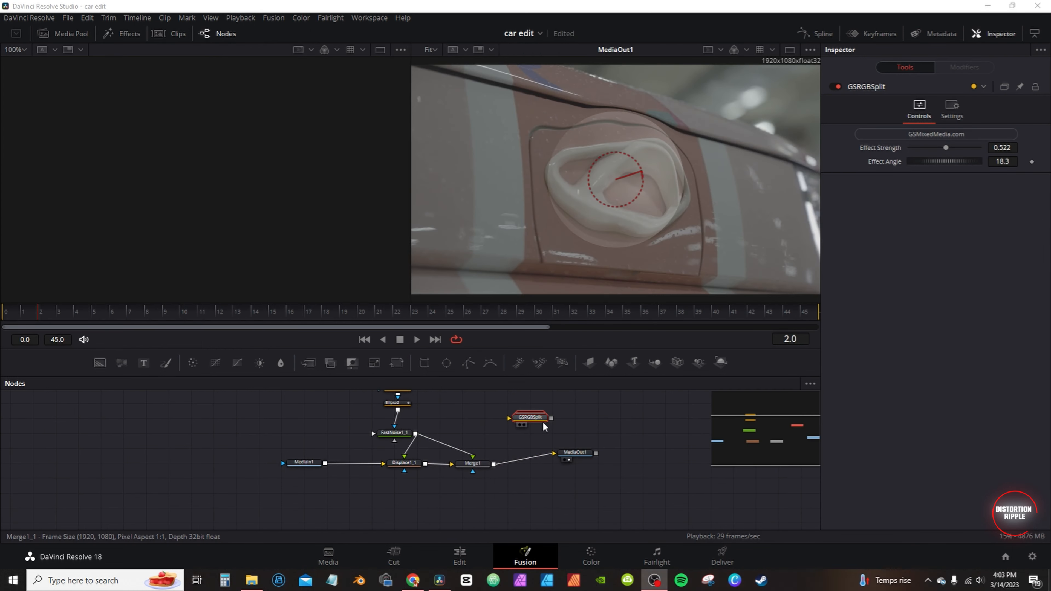
- Delete the existing Merge1, realign the remaining nodes, and merge FastNoise1_1 through GSRGBSplit over Displace1_1's output
{"action": "left_click", "coordinate": [484, 462]}
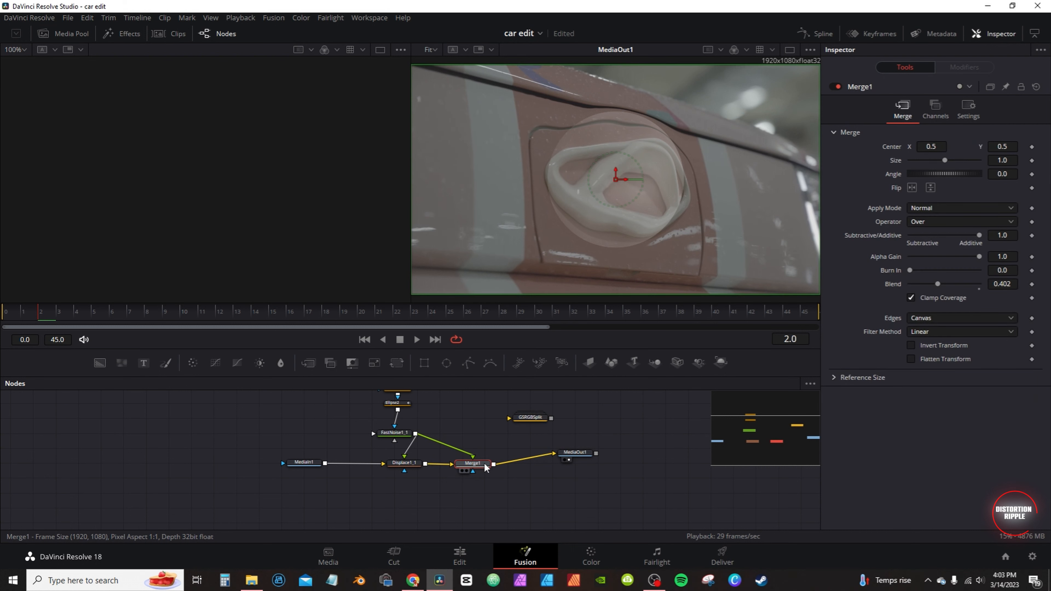
{"action": "key", "text": "Delete"}
{"action": "left_click_drag", "start_coordinate": [403, 466], "coordinate": [417, 465]}
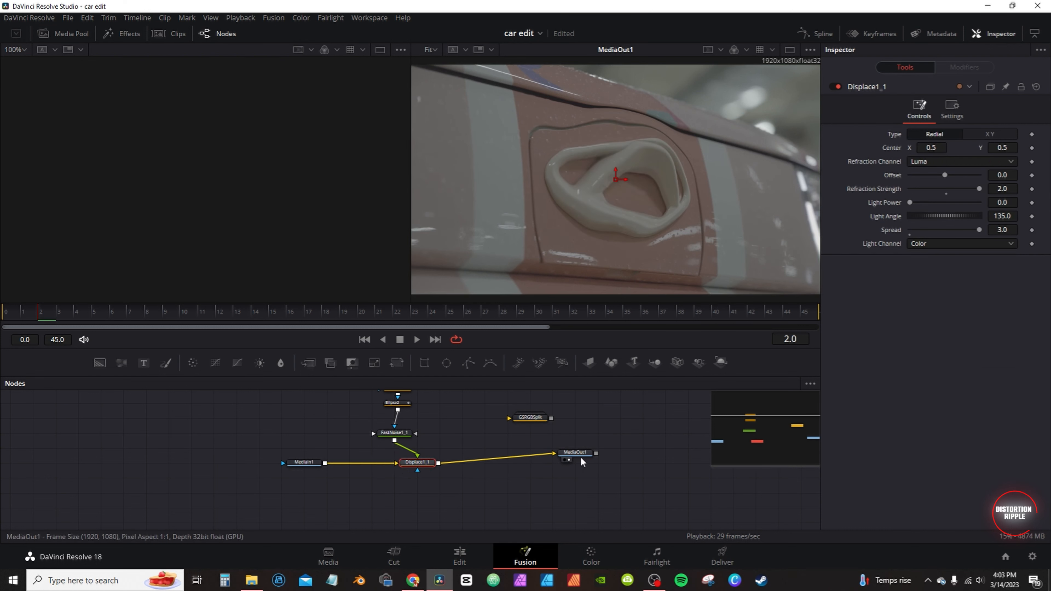
{"action": "left_click_drag", "start_coordinate": [575, 452], "coordinate": [575, 463]}
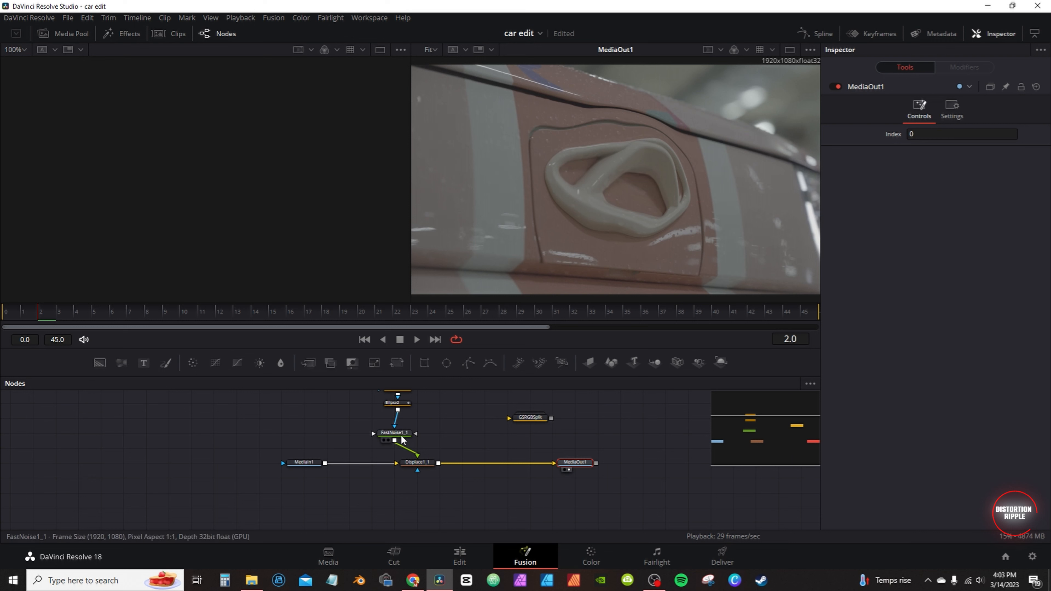
{"action": "left_click_drag", "start_coordinate": [394, 440], "coordinate": [454, 424]}
{"action": "left_click_drag", "start_coordinate": [511, 414], "coordinate": [437, 464]}
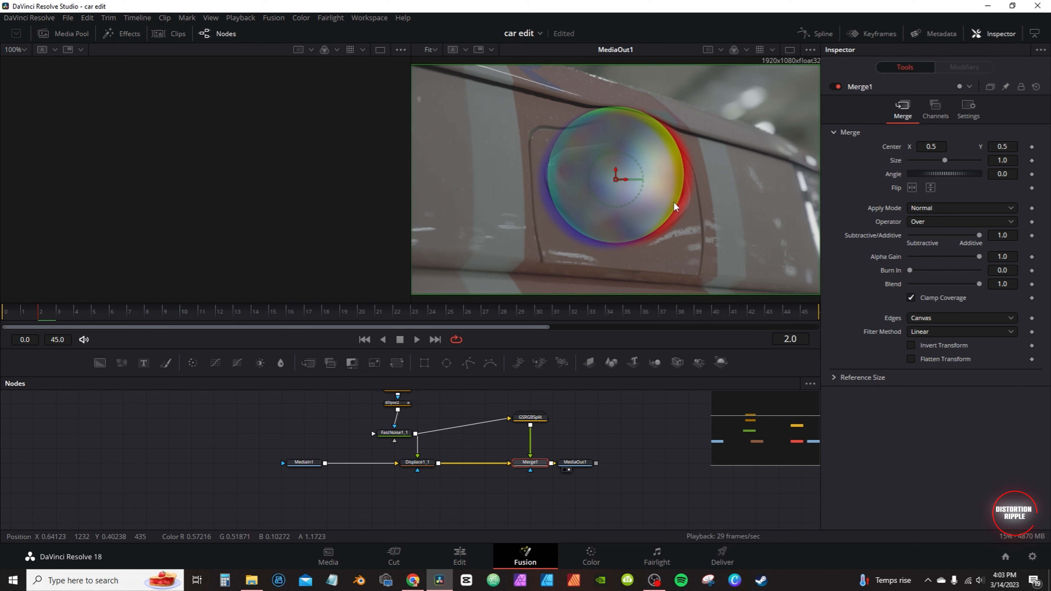
- Set GSRGBSplit's Effect Strength to 0.575 and adjust its Effect Angle
{"action": "left_click", "coordinate": [531, 418]}
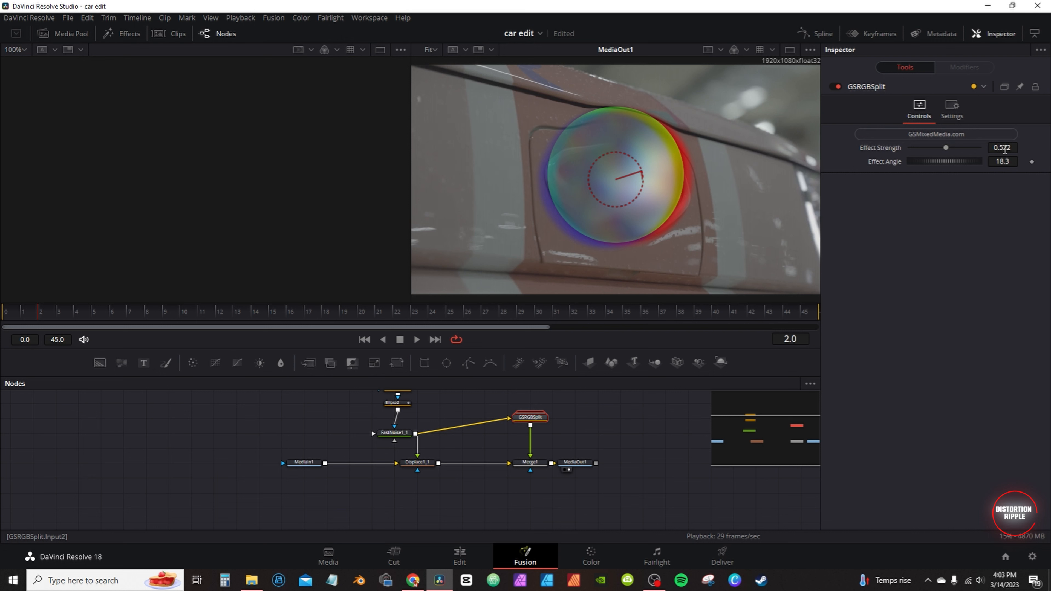
{"action": "left_click_drag", "start_coordinate": [1005, 151], "coordinate": [1004, 148]}
{"action": "double_click", "coordinate": [999, 147]}
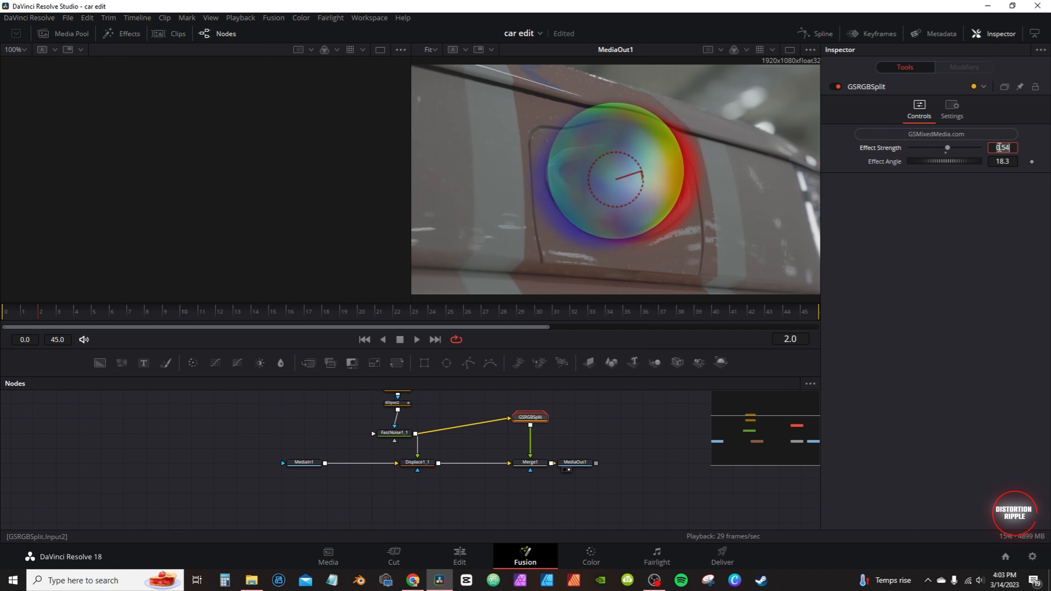
{"action": "type", "text": "0.5"}
{"action": "key", "text": "Tab"}
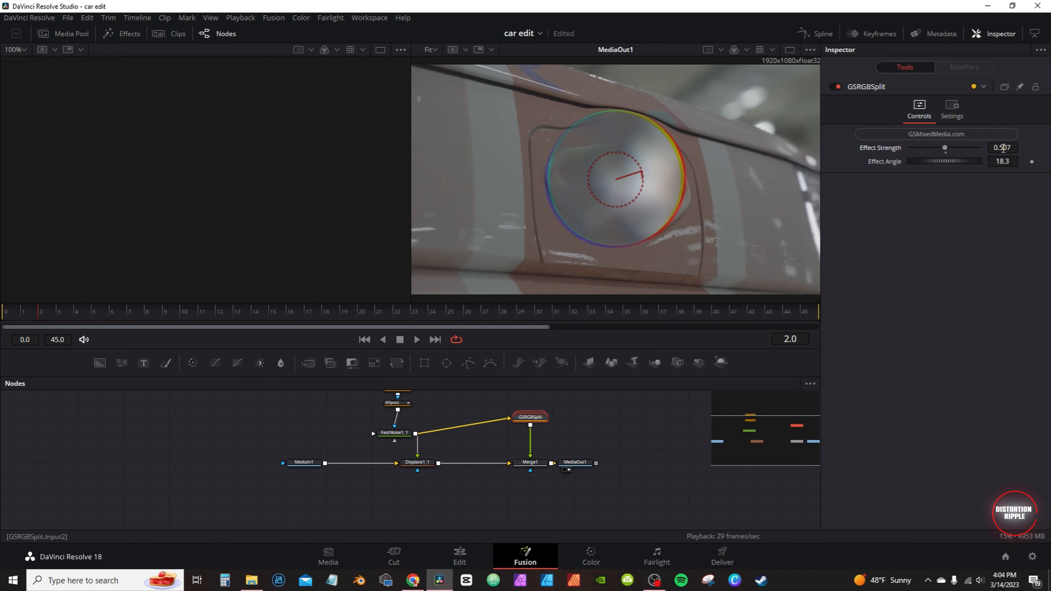
{"action": "mouse_move", "coordinate": [1002, 148]}
{"action": "left_mouse_down"}
{"action": "mouse_move", "coordinate": [1046, 148]}
{"action": "mouse_move", "coordinate": [1022, 148]}
{"action": "left_mouse_up"}
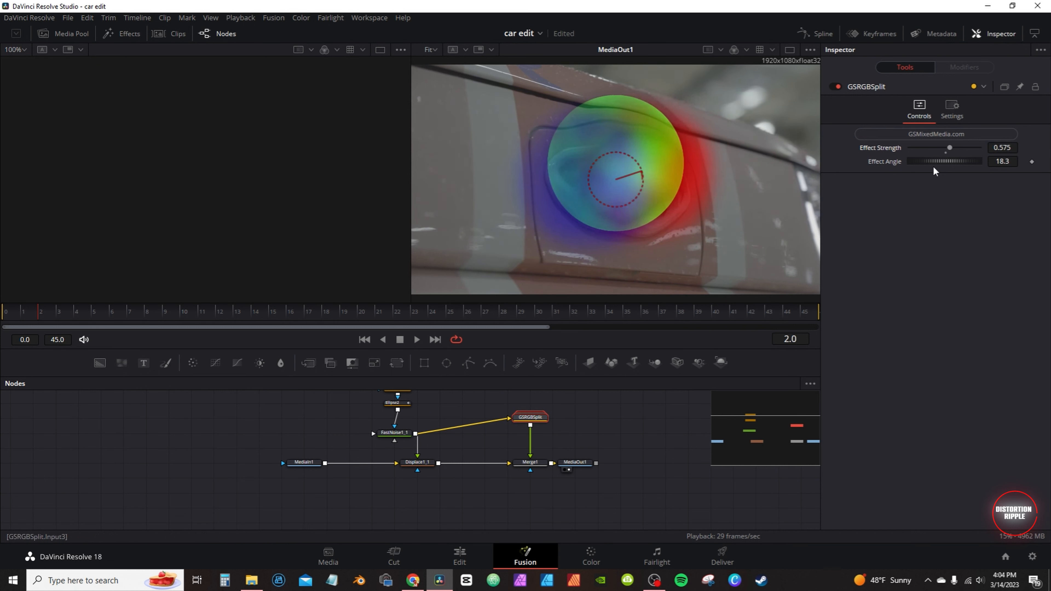
{"action": "left_click_drag", "start_coordinate": [933, 163], "coordinate": [1050, 156]}
{"action": "left_click", "coordinate": [944, 166]}
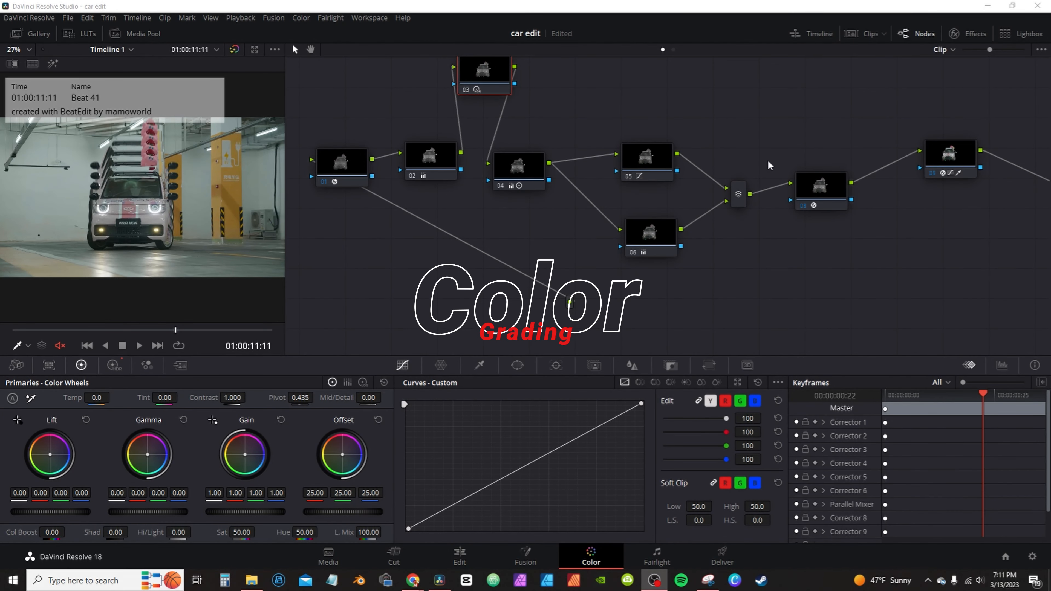
- Scrub the ungraded logo clip to 01:00:02:25, search effects for "colo", and apply Color Space Transform to node 01
{"action": "left_click_drag", "start_coordinate": [761, 246], "coordinate": [774, 313]}
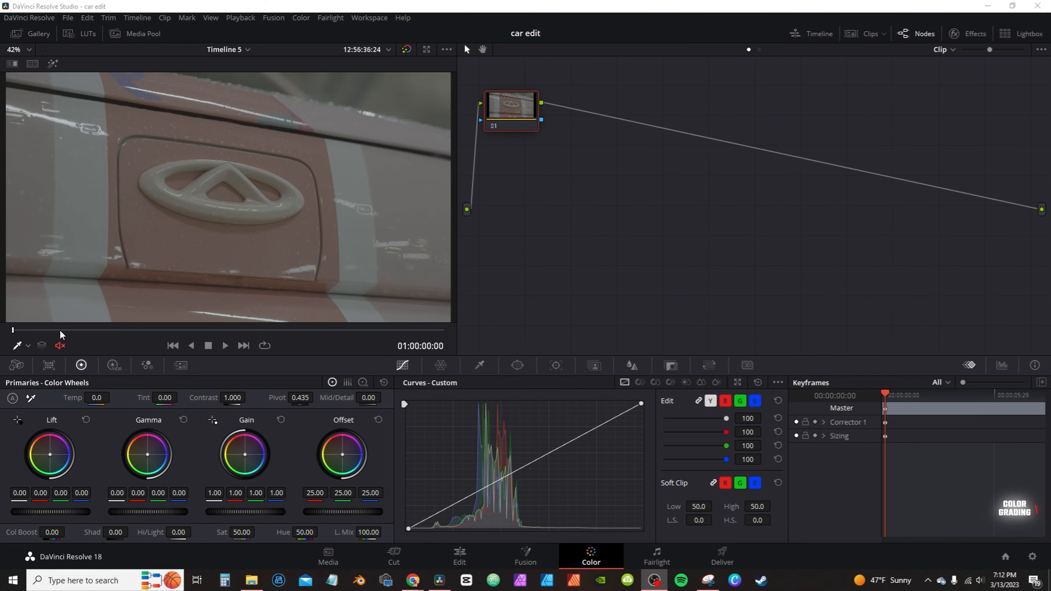
{"action": "left_click_drag", "start_coordinate": [183, 328], "coordinate": [58, 327]}
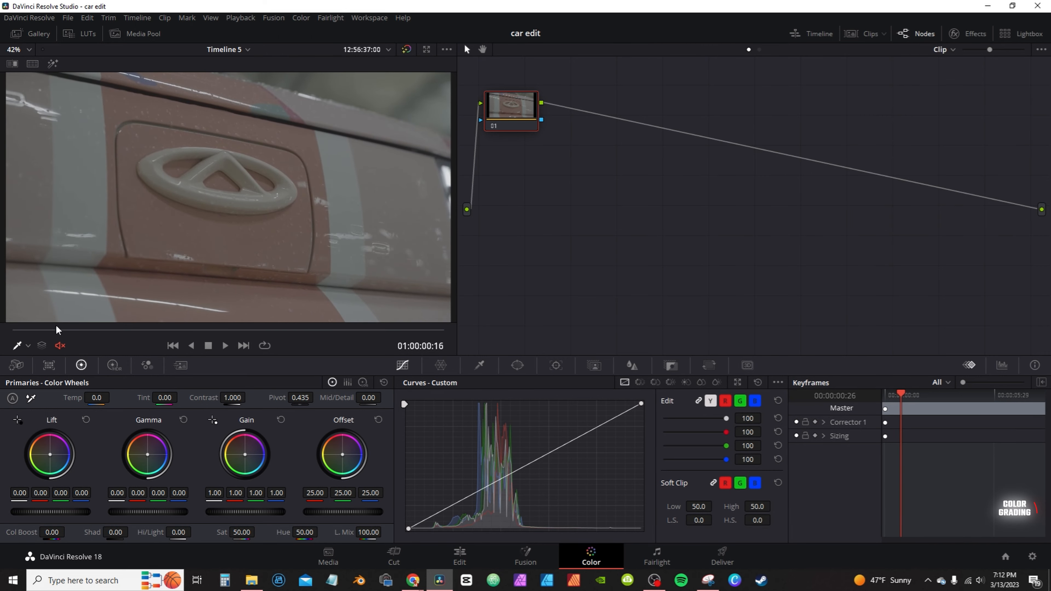
{"action": "left_click_drag", "start_coordinate": [65, 330], "coordinate": [249, 322]}
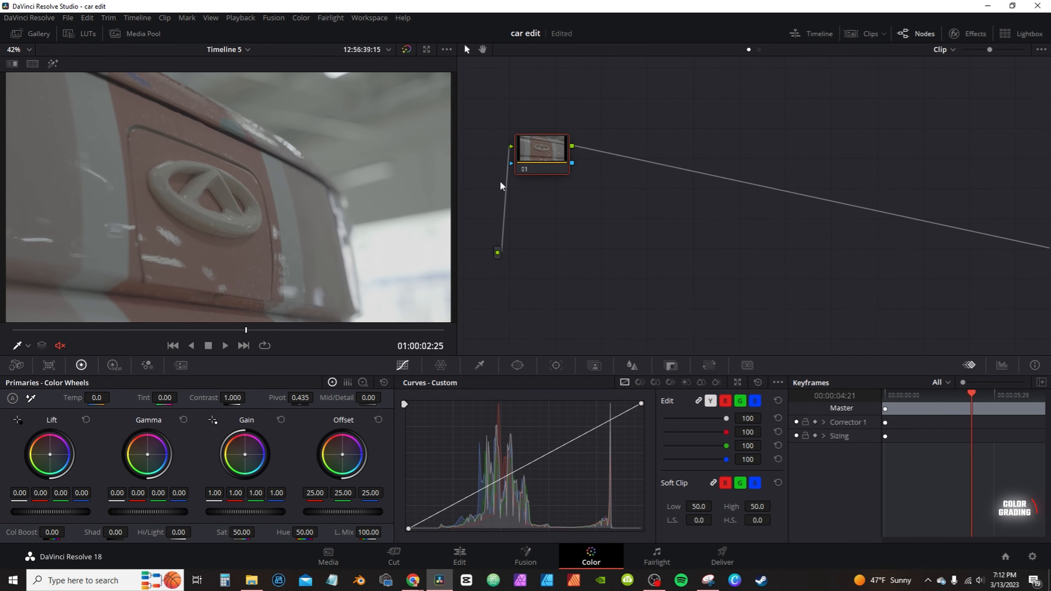
{"action": "left_click", "coordinate": [954, 34]}
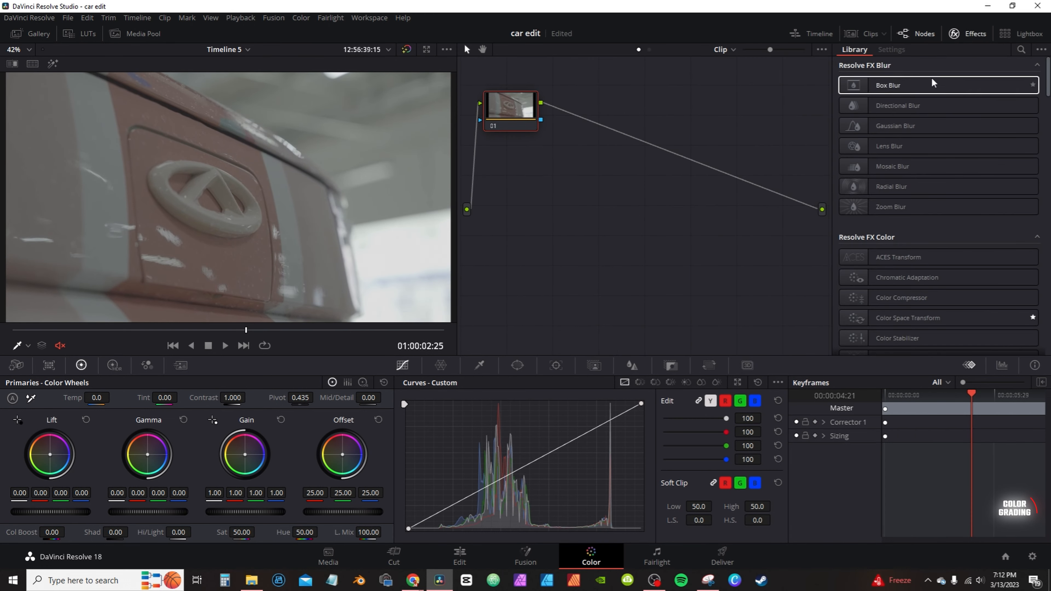
{"action": "left_click", "coordinate": [1021, 49]}
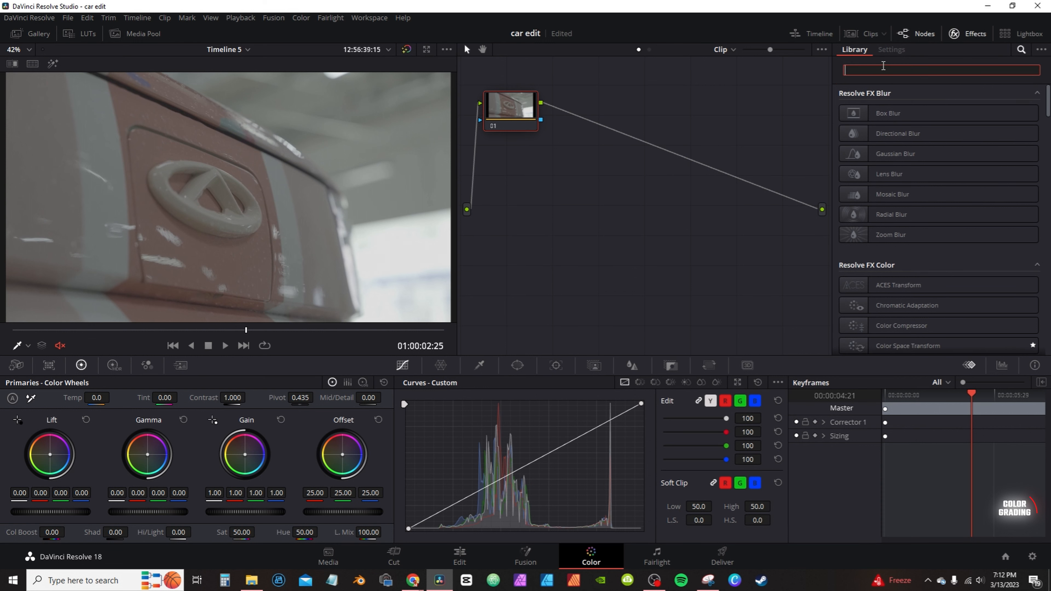
{"action": "type", "text": "colo"}
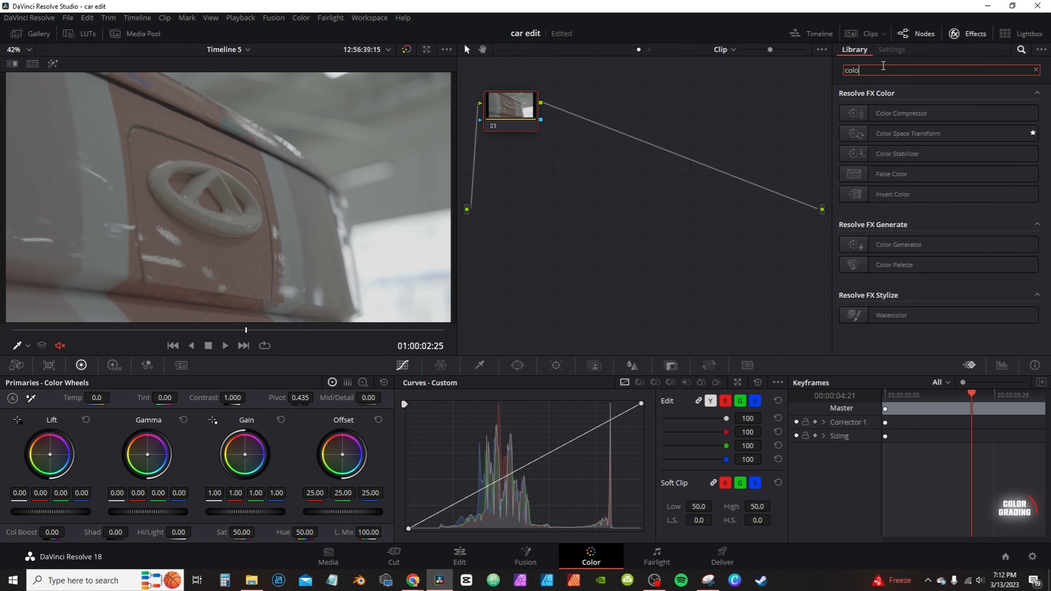
{"action": "left_click_drag", "start_coordinate": [906, 134], "coordinate": [517, 112]}
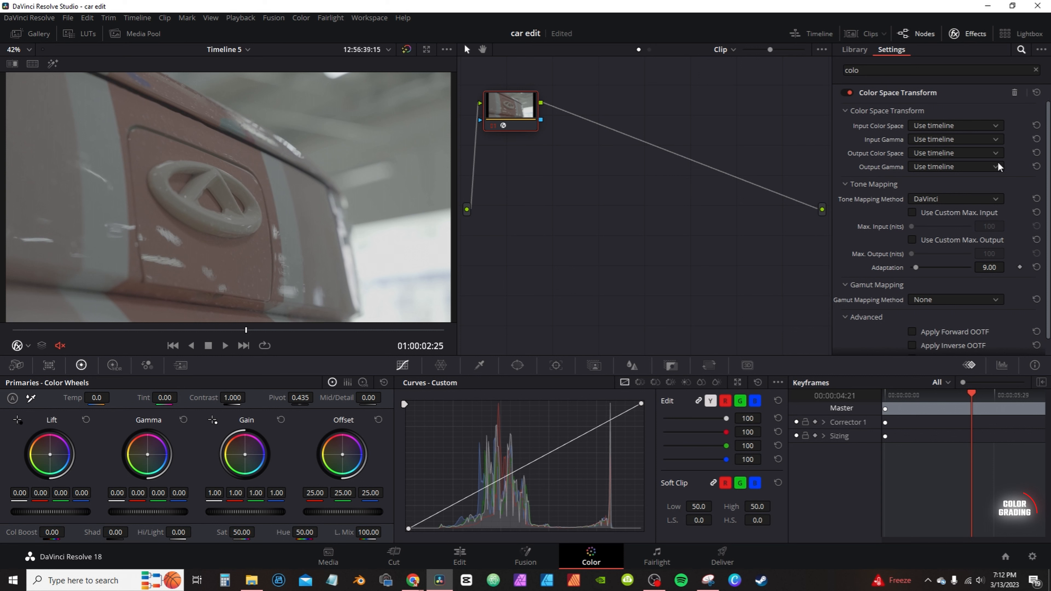
- Set the Color Space Transform's Input Color Space and Input Gamma to Rec.709
{"action": "left_click", "coordinate": [972, 128]}
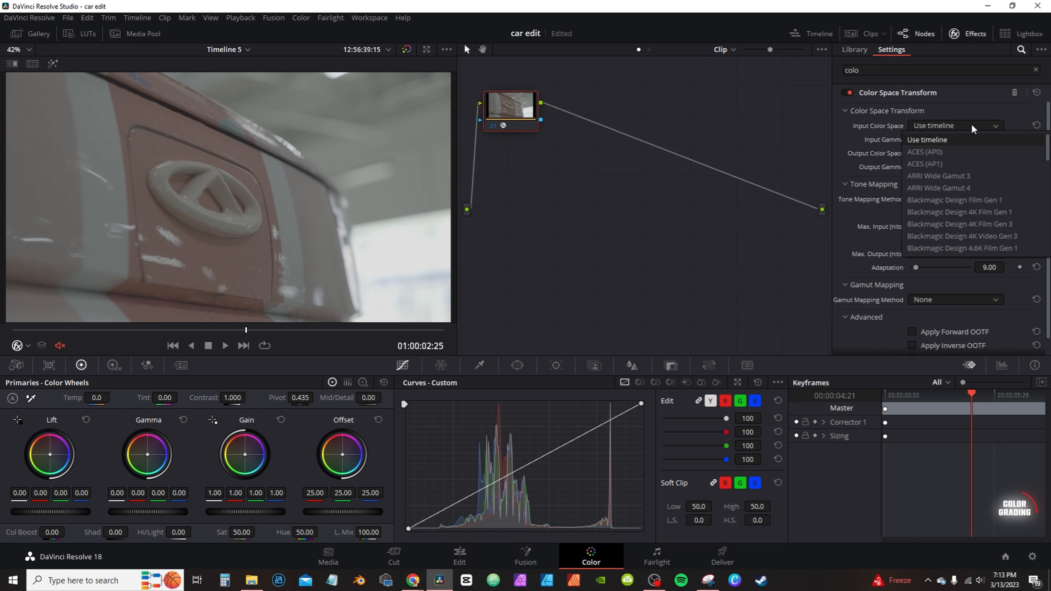
{"action": "scroll", "coordinate": [951, 187], "scroll_direction": "down", "scroll_amount": 6}
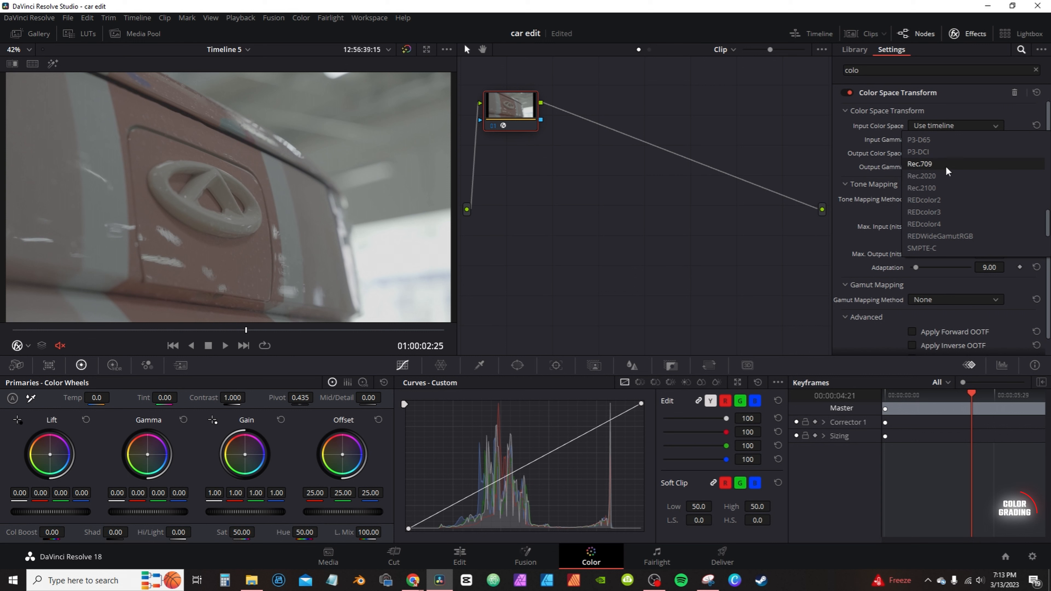
{"action": "left_click", "coordinate": [951, 164]}
{"action": "left_click", "coordinate": [956, 139]}
{"action": "scroll", "coordinate": [952, 187], "scroll_direction": "down", "scroll_amount": 4}
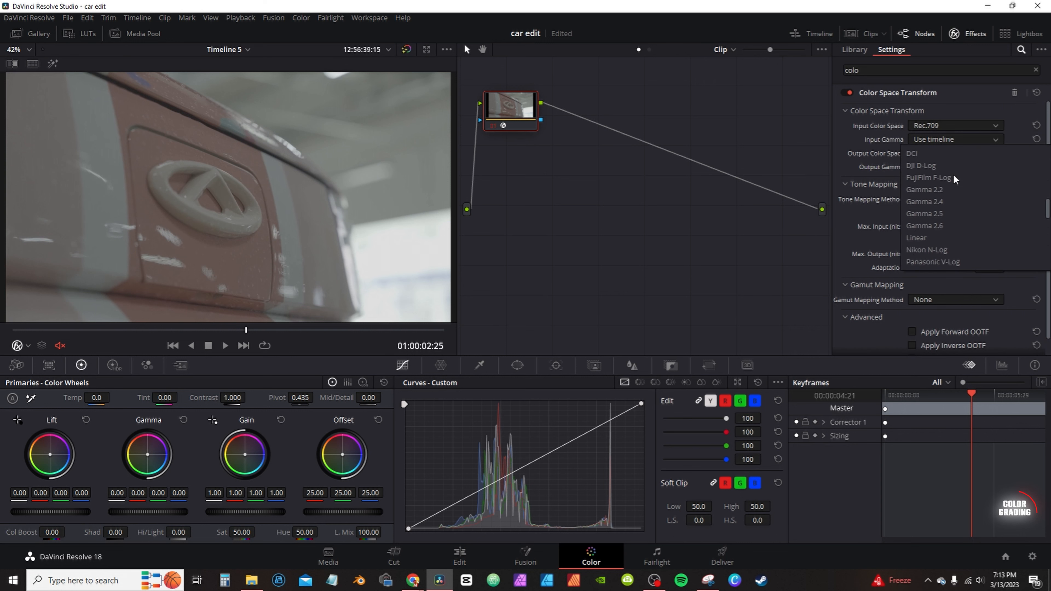
{"action": "left_click", "coordinate": [945, 206]}
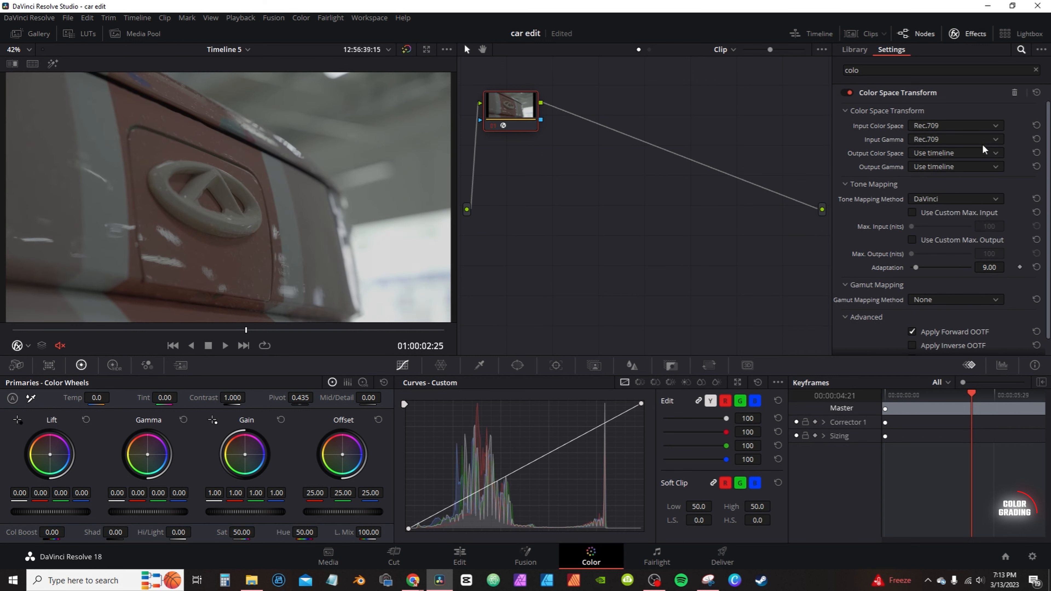
- Set node 01's Color Space Transform output to DaVinci Wide Gamut color space and DaVinci Intermediate gamma
{"action": "left_click", "coordinate": [933, 154]}
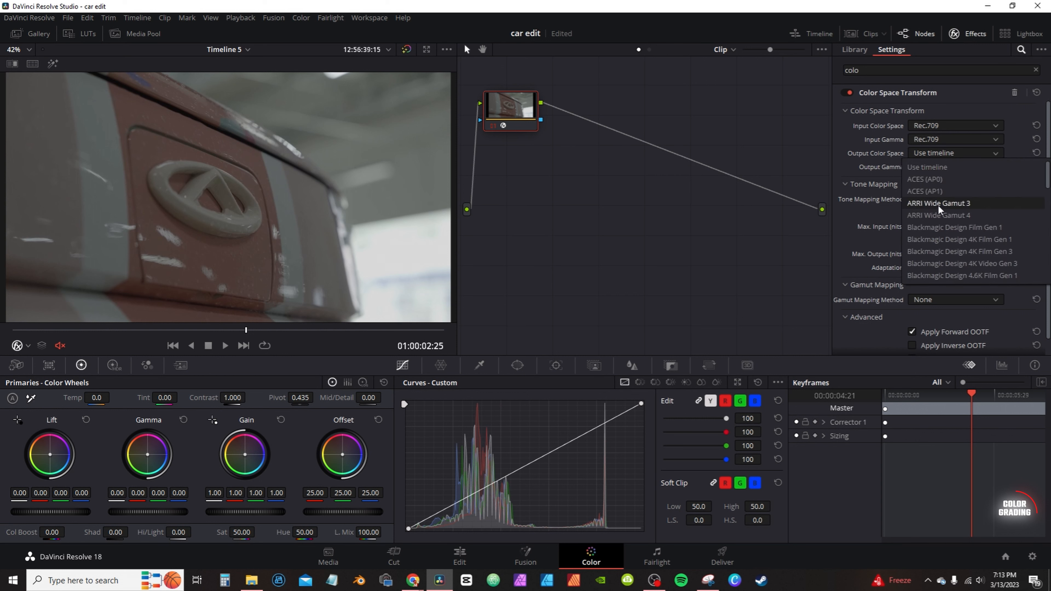
{"action": "scroll", "coordinate": [914, 215], "scroll_direction": "down", "scroll_amount": 4}
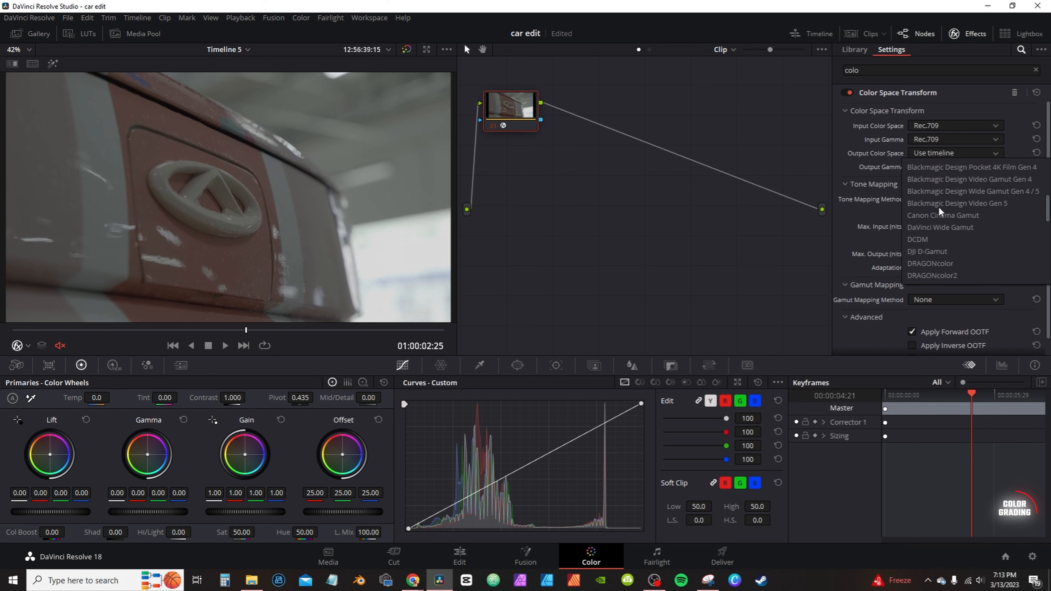
{"action": "left_click", "coordinate": [941, 228]}
{"action": "left_click", "coordinate": [947, 166]}
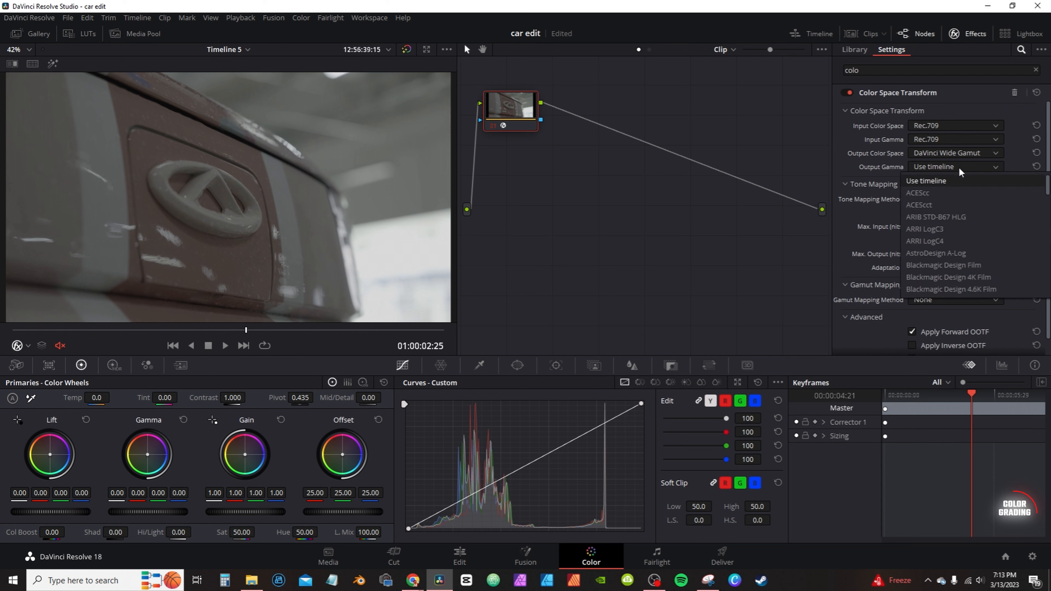
{"action": "scroll", "coordinate": [939, 232], "scroll_direction": "down", "scroll_amount": 3}
{"action": "scroll", "coordinate": [939, 235], "scroll_direction": "down", "scroll_amount": 1}
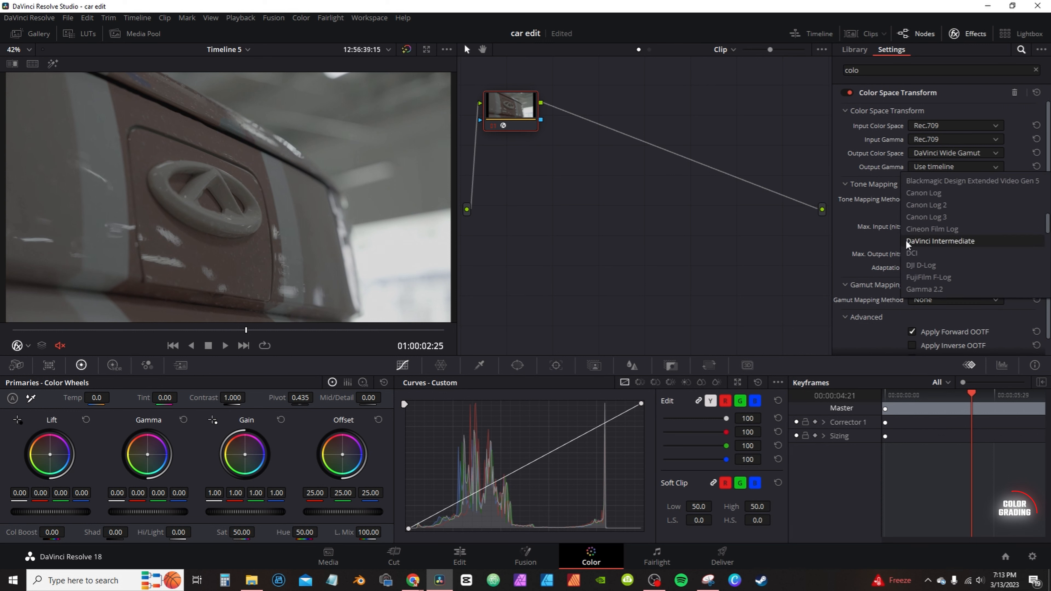
{"action": "left_click", "coordinate": [952, 242]}
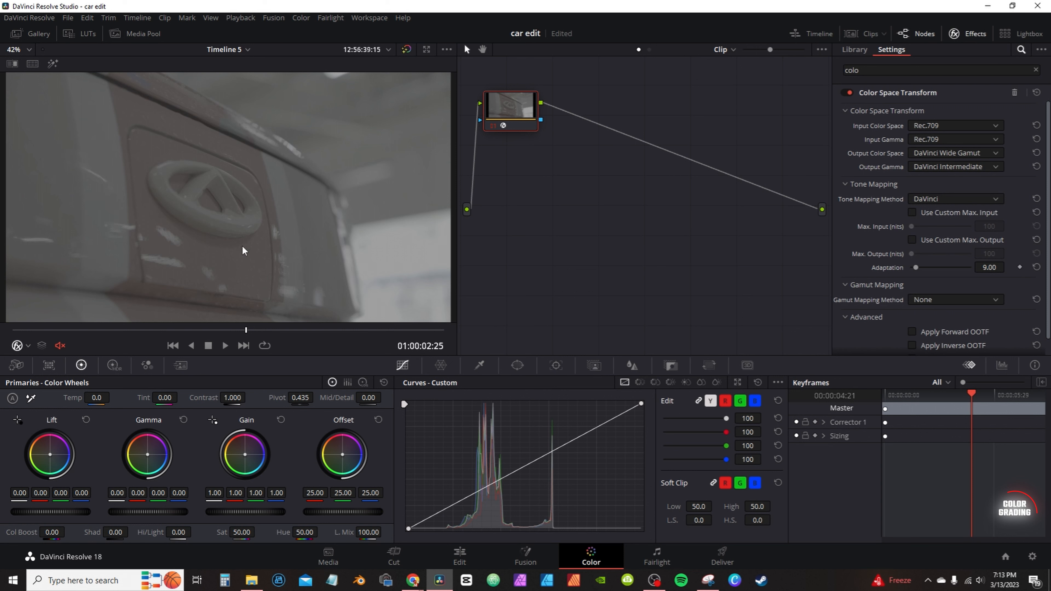
- Add serial node 02 after node 01, space it out, and apply Color Space Transform to it
{"action": "key", "text": "ctrl+d"}
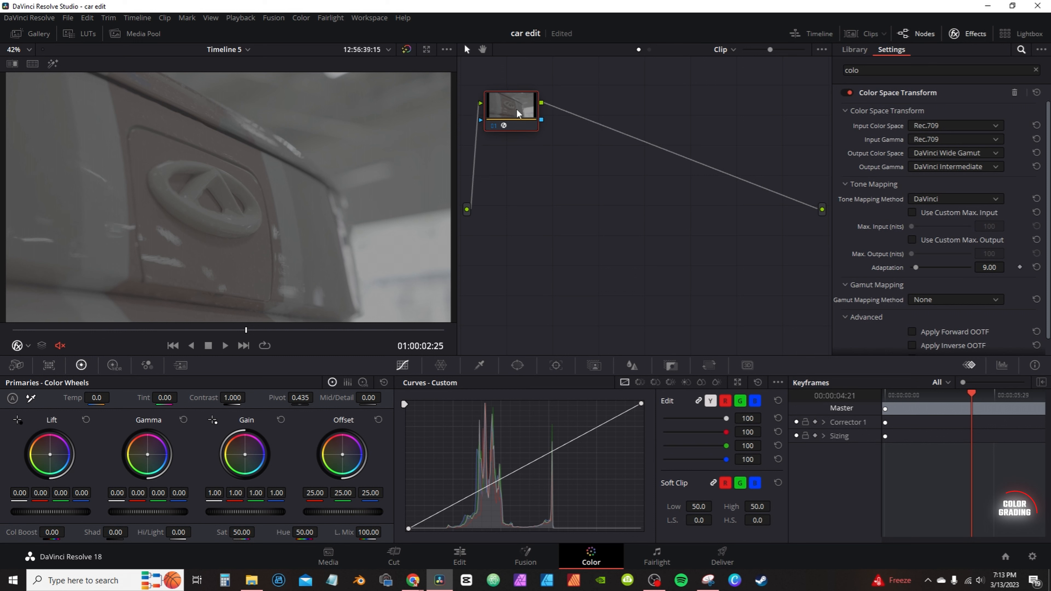
{"action": "key", "text": "alt+s"}
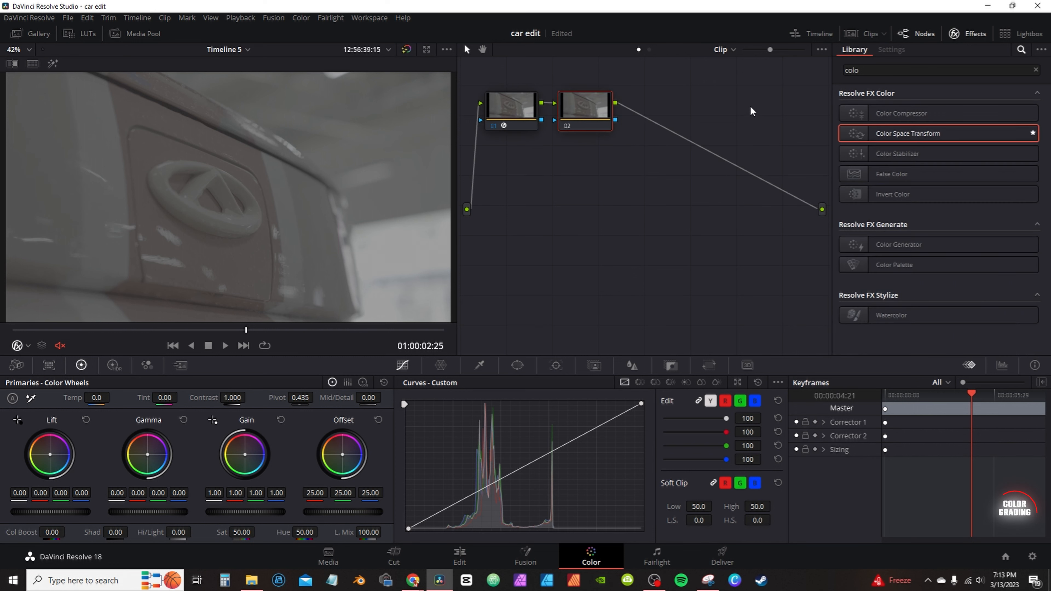
{"action": "left_click_drag", "start_coordinate": [604, 127], "coordinate": [635, 123]}
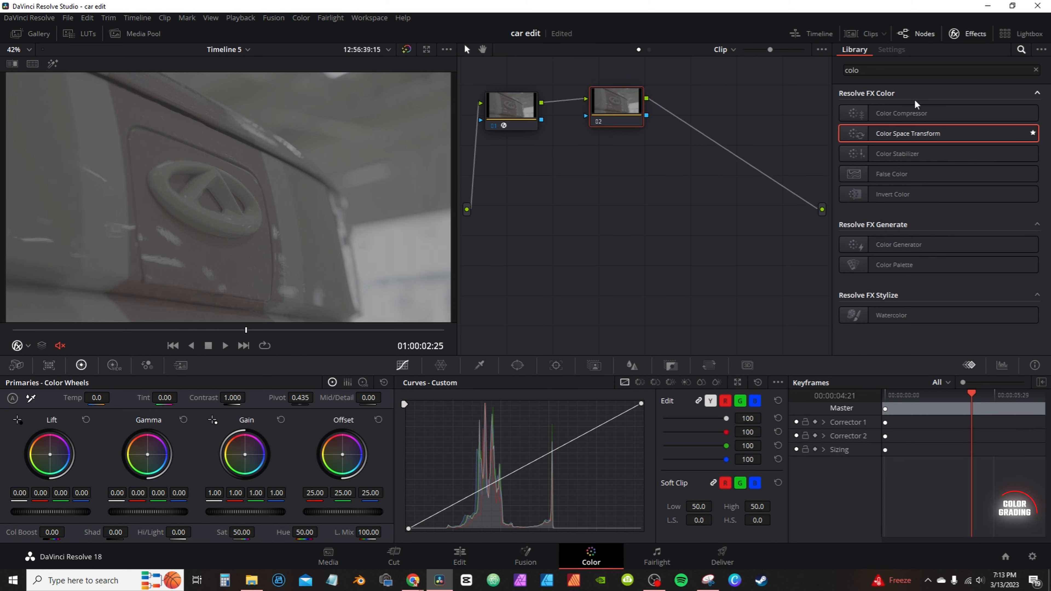
{"action": "left_click_drag", "start_coordinate": [894, 136], "coordinate": [615, 100]}
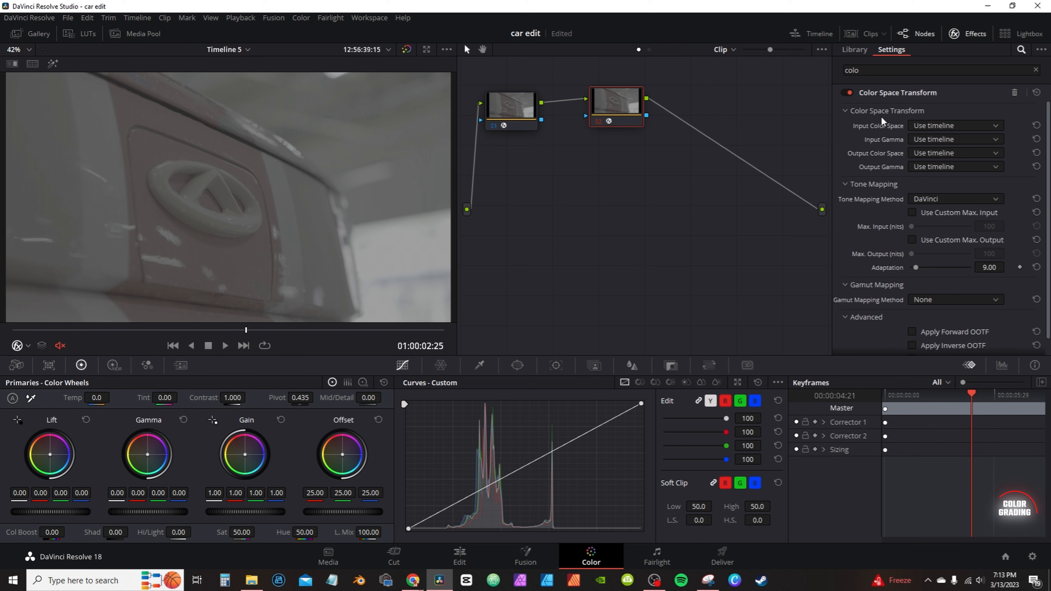
- Set node 02's Input Color Space to DaVinci Wide Gamut and its Input Gamma to DaVinci Intermediate
{"action": "left_click", "coordinate": [949, 126]}
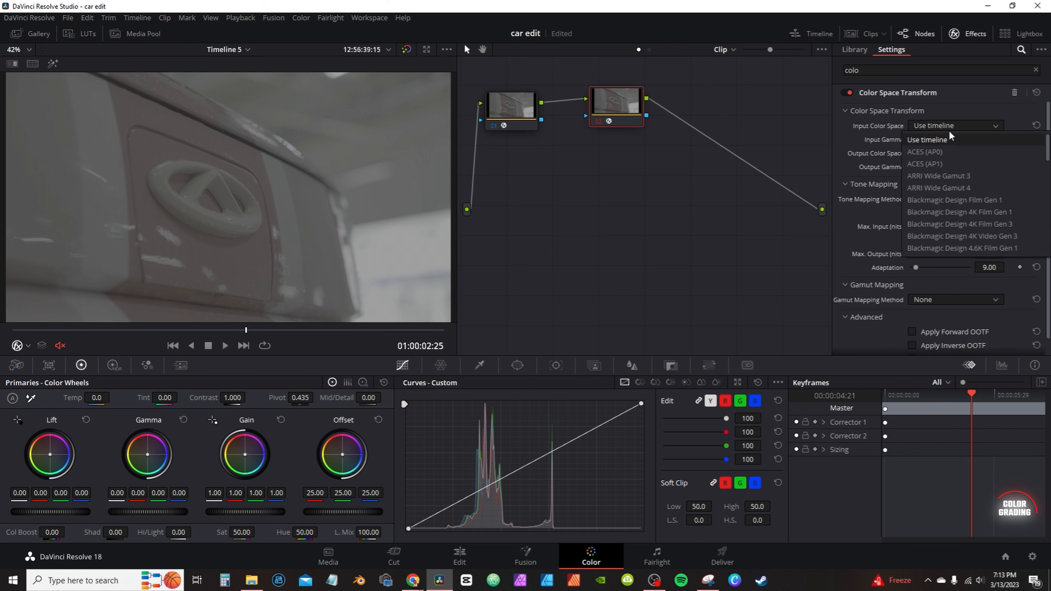
{"action": "scroll", "coordinate": [955, 192], "scroll_direction": "down", "scroll_amount": 5}
{"action": "scroll", "coordinate": [952, 195], "scroll_direction": "up", "scroll_amount": 5}
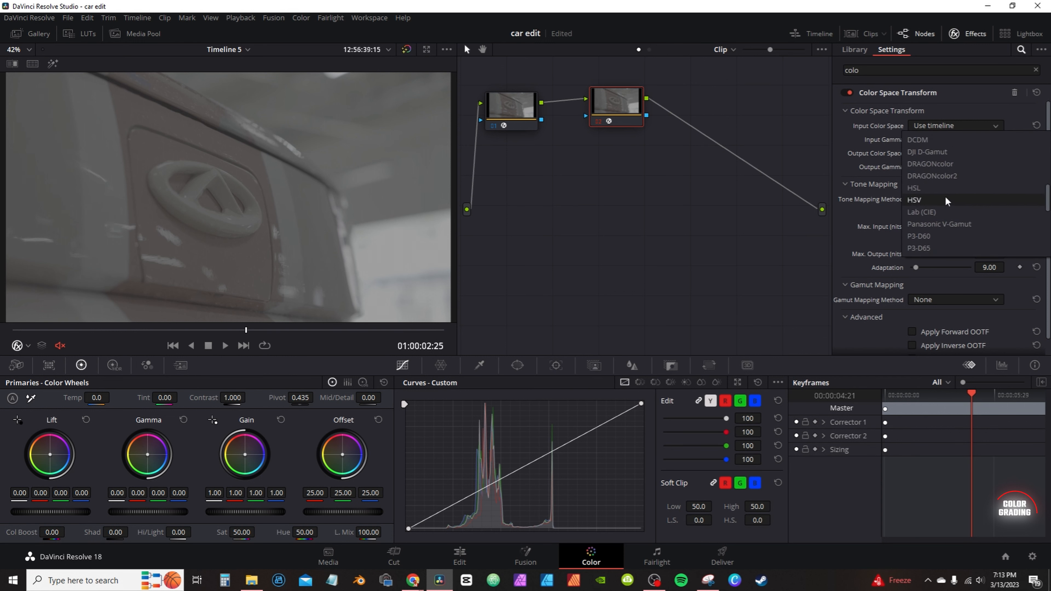
{"action": "scroll", "coordinate": [932, 218], "scroll_direction": "down", "scroll_amount": 3}
{"action": "left_click", "coordinate": [938, 203]}
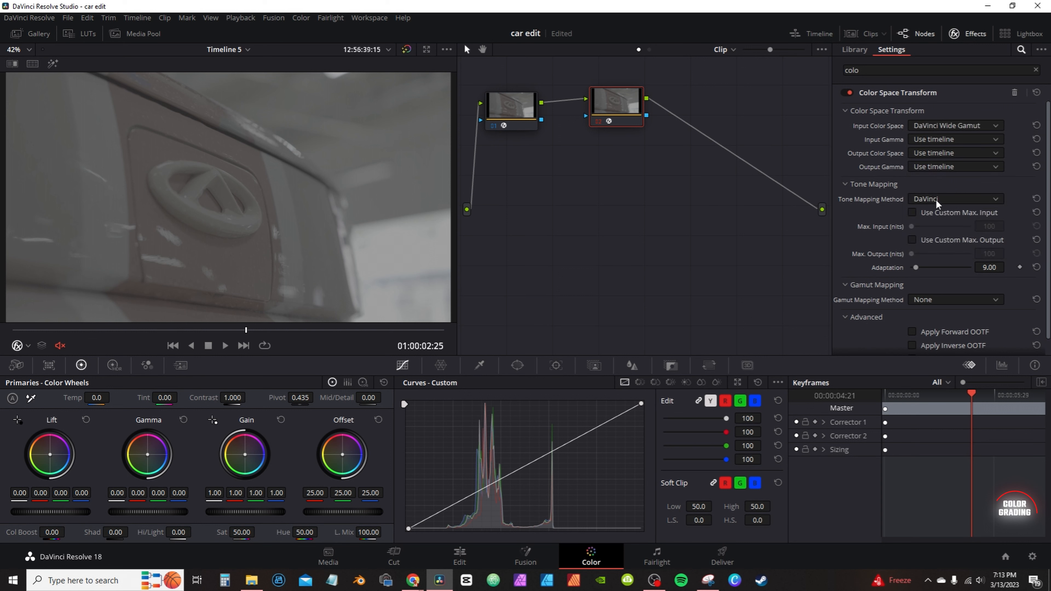
{"action": "left_click", "coordinate": [947, 139]}
{"action": "scroll", "coordinate": [945, 190], "scroll_direction": "down", "scroll_amount": 5}
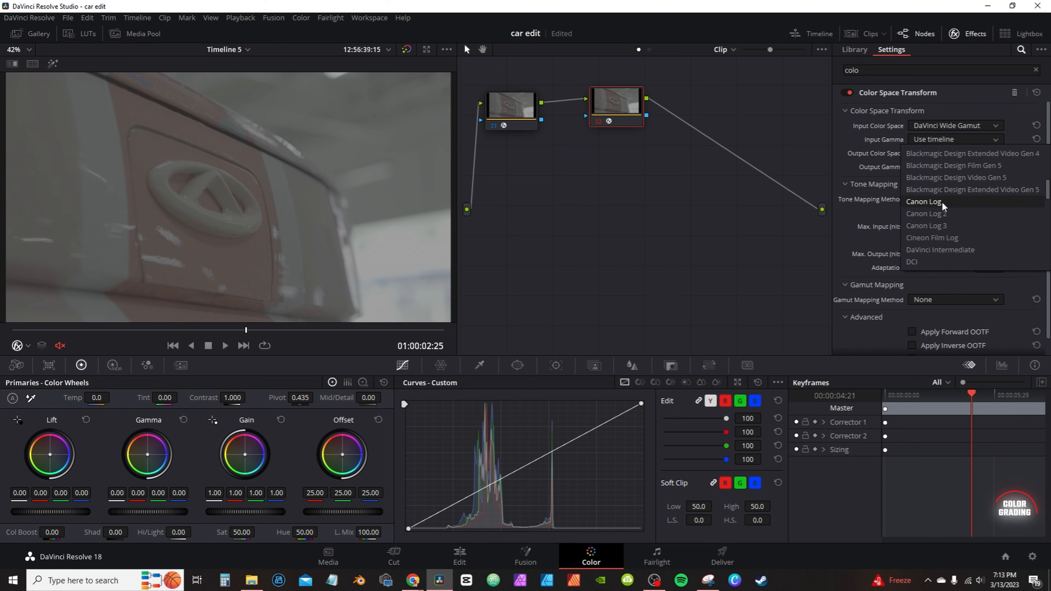
{"action": "left_click", "coordinate": [934, 250]}
- Set node 02's Output Color Space and Output Gamma to Rec.709
{"action": "left_click", "coordinate": [938, 153]}
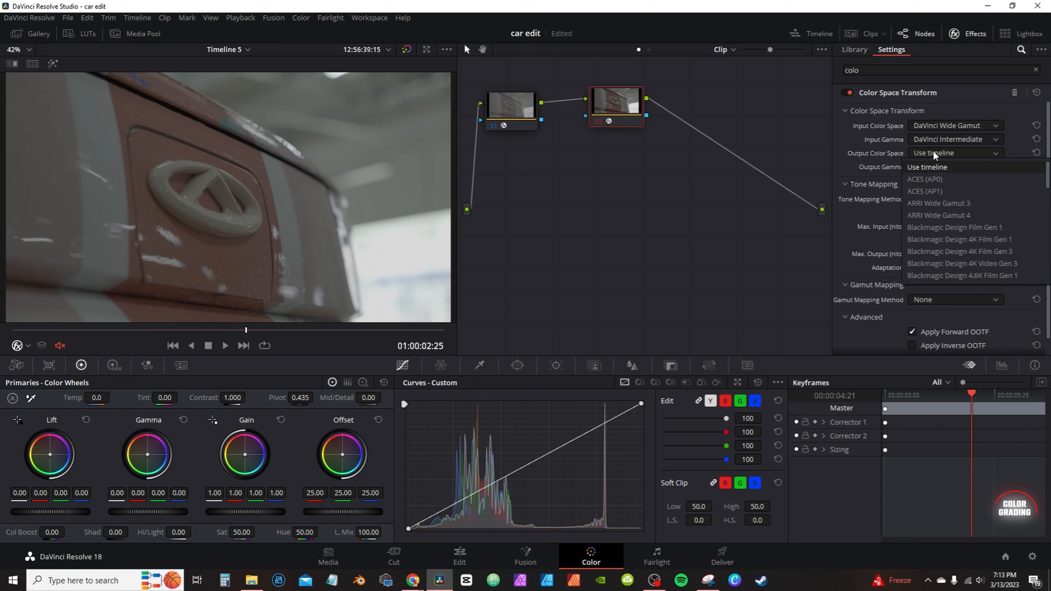
{"action": "scroll", "coordinate": [933, 236], "scroll_direction": "down", "scroll_amount": 10}
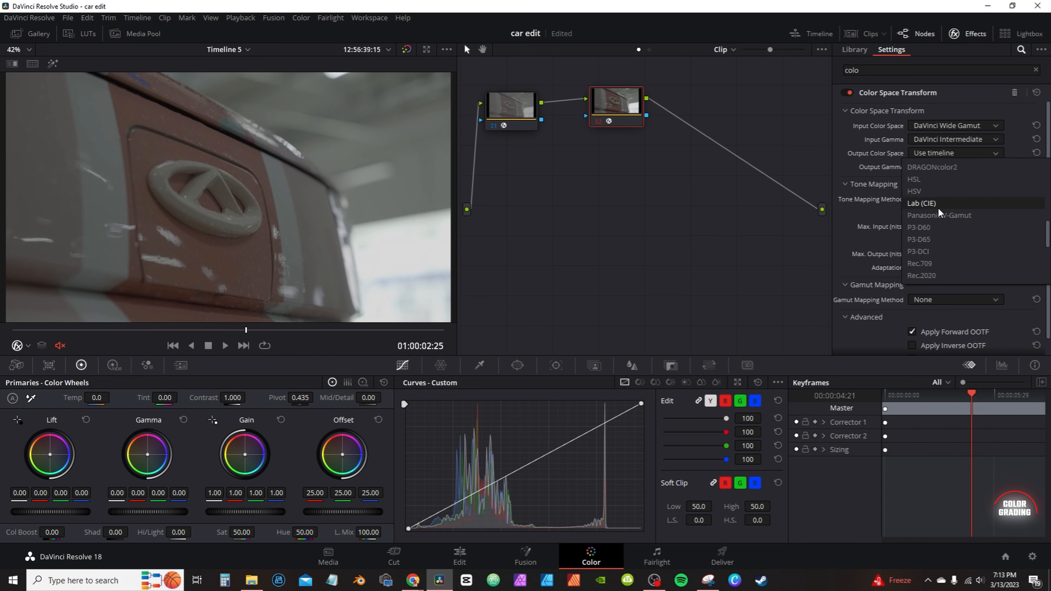
{"action": "left_click", "coordinate": [940, 263]}
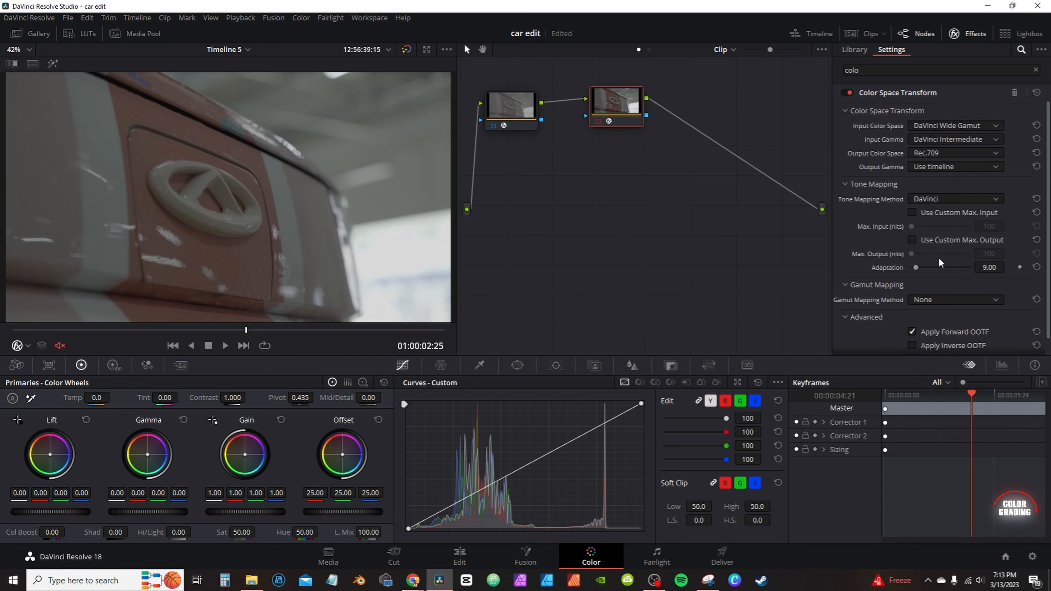
{"action": "left_click", "coordinate": [948, 167]}
{"action": "scroll", "coordinate": [945, 249], "scroll_direction": "down", "scroll_amount": 8}
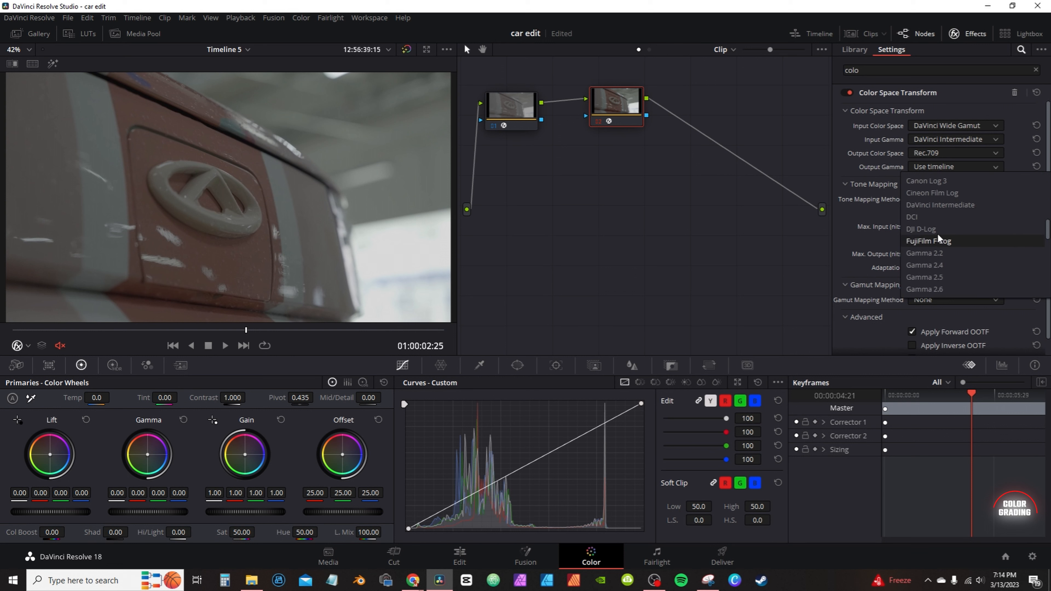
{"action": "scroll", "coordinate": [941, 219], "scroll_direction": "down", "scroll_amount": 3}
{"action": "left_click", "coordinate": [943, 231]}
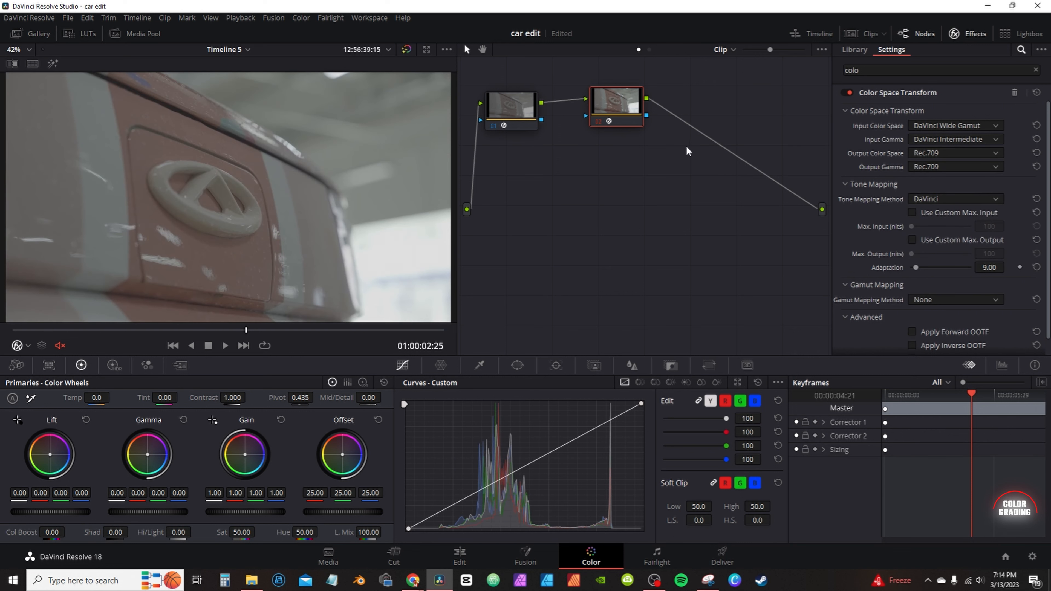
- Move node 02 to the far end of the node graph beside the output, leaving room for grading nodes after node 01
{"action": "left_click_drag", "start_coordinate": [625, 126], "coordinate": [801, 121]}
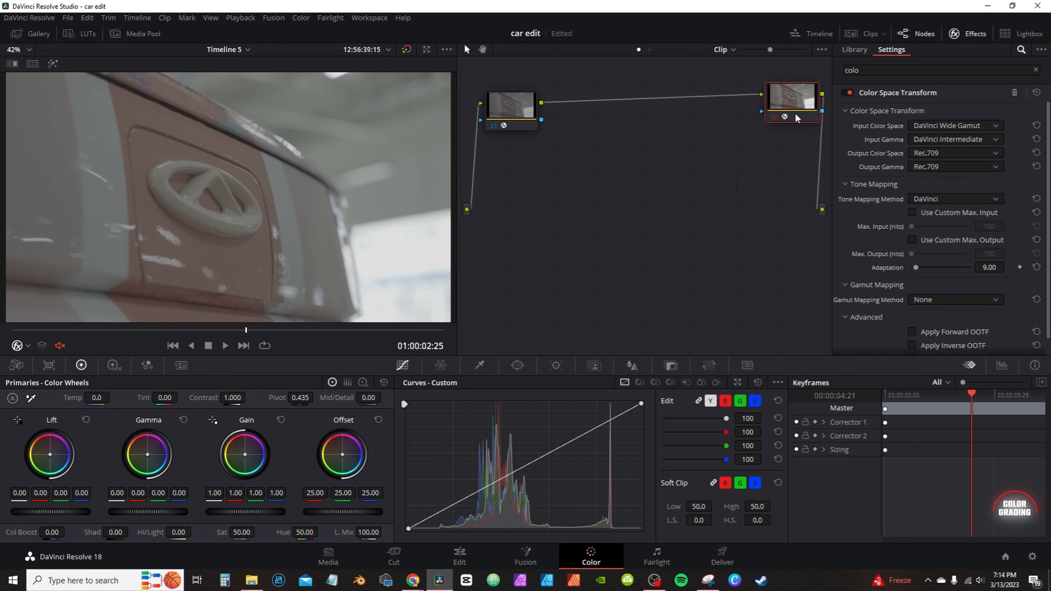
{"action": "left_click", "coordinate": [515, 116]}
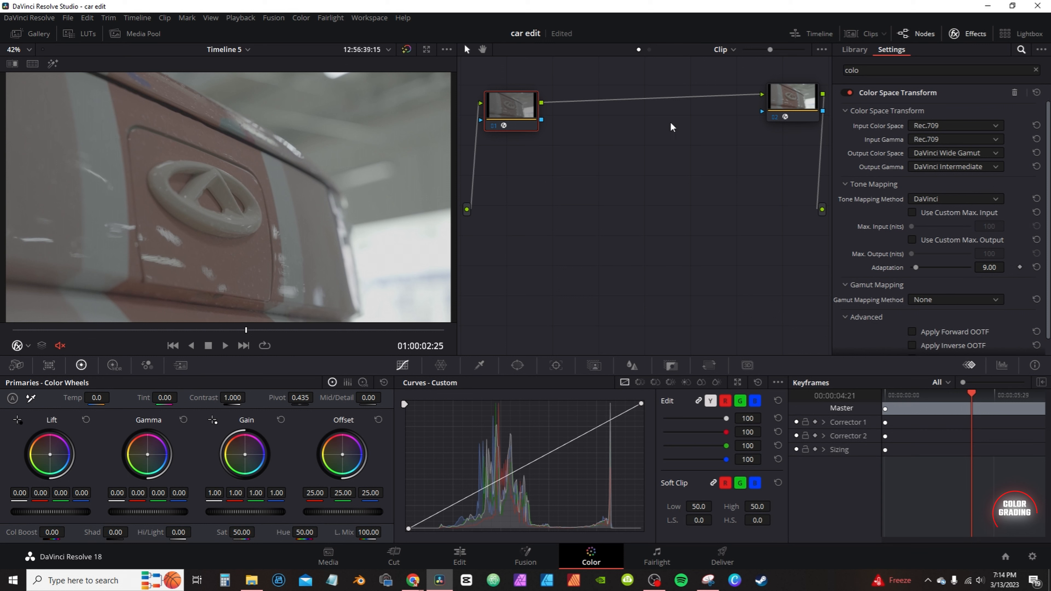
{"action": "mouse_move", "coordinate": [790, 113]}
{"action": "left_mouse_down"}
{"action": "mouse_move", "coordinate": [708, 122]}
{"action": "mouse_move", "coordinate": [780, 117]}
{"action": "left_mouse_up"}
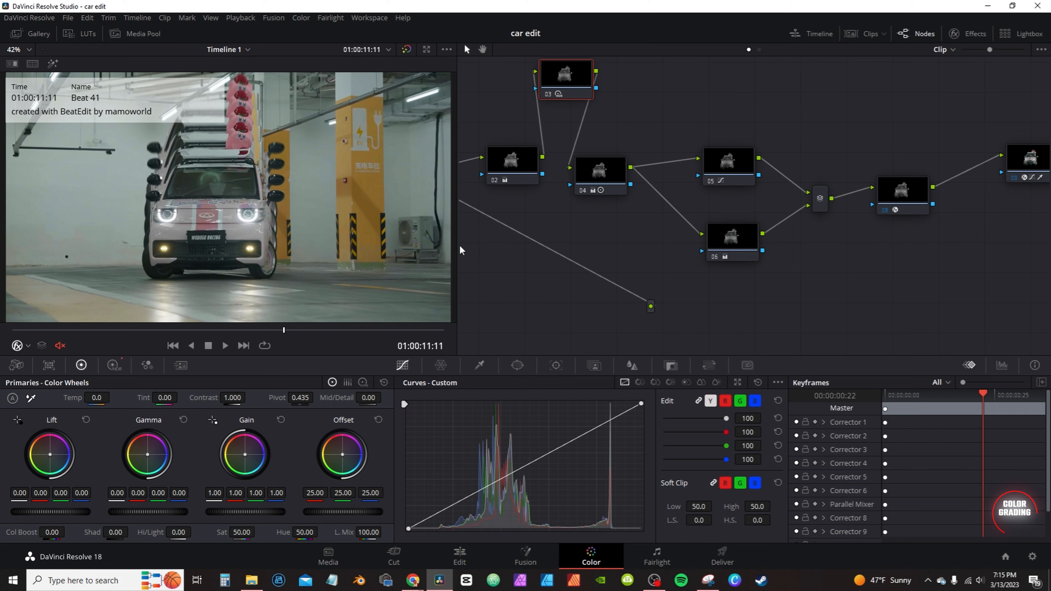
- Enlarge the node graph of Timeline 1's graded car clip and inspect the Color Space Transform settings on its first and last nodes
{"action": "left_click_drag", "start_coordinate": [457, 247], "coordinate": [325, 246]}
{"action": "scroll", "coordinate": [523, 227], "scroll_direction": "up", "scroll_amount": 5}
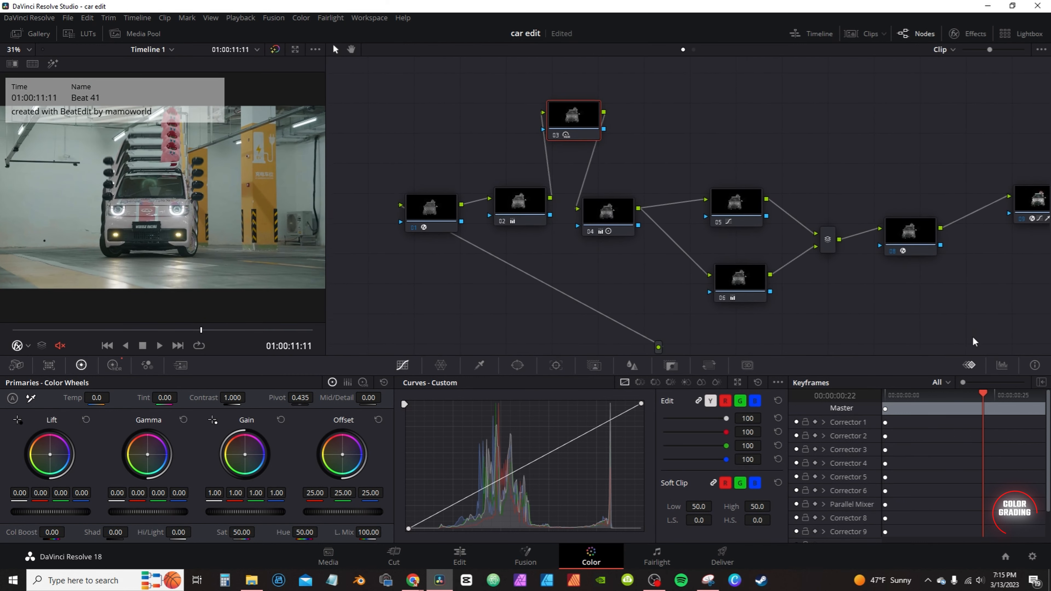
{"action": "left_click", "coordinate": [431, 214]}
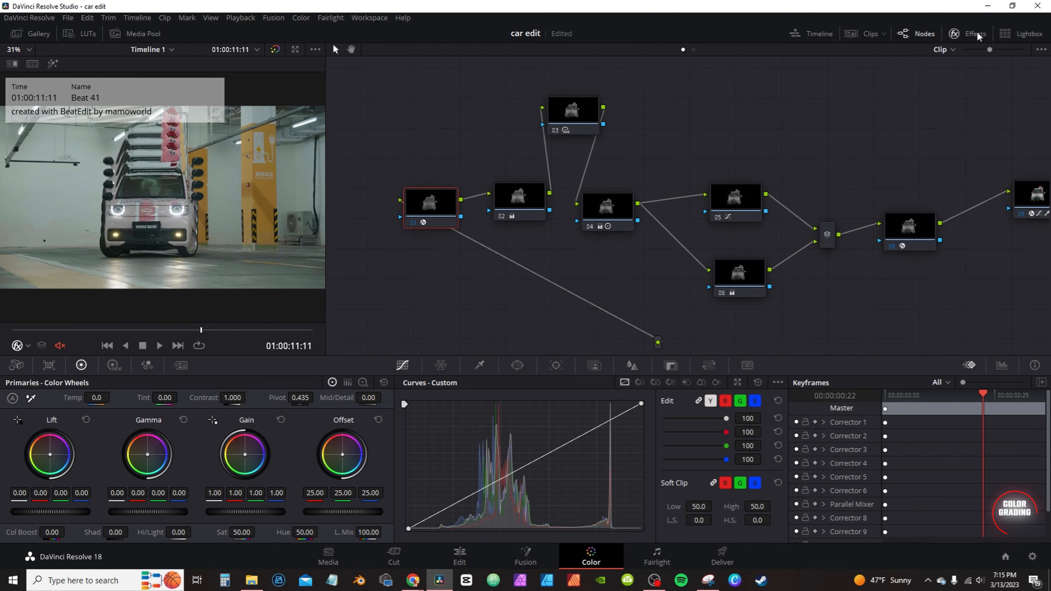
{"action": "left_click", "coordinate": [968, 34]}
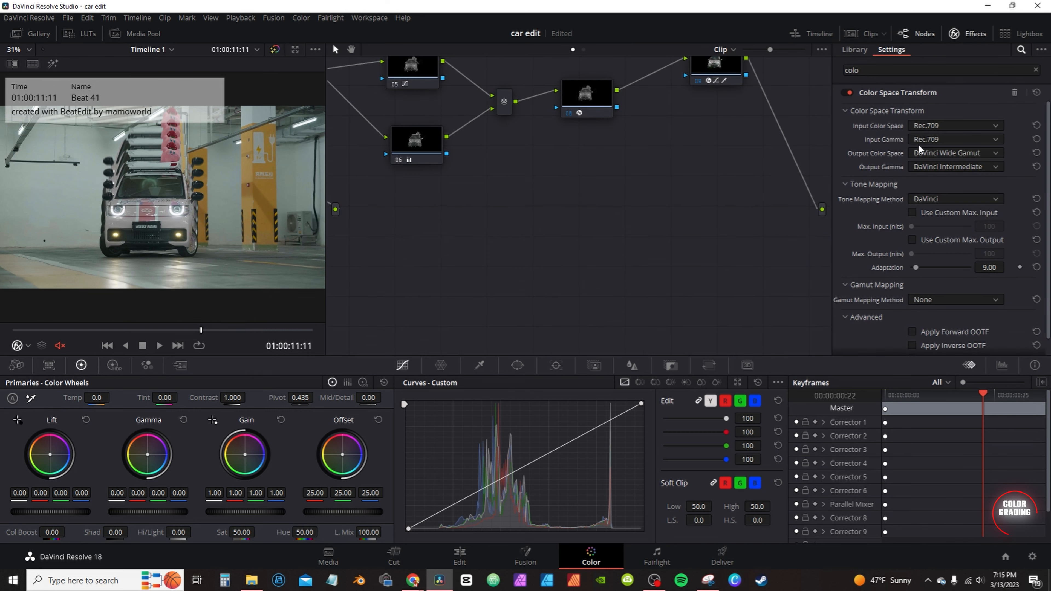
{"action": "left_click_drag", "start_coordinate": [706, 241], "coordinate": [759, 317]}
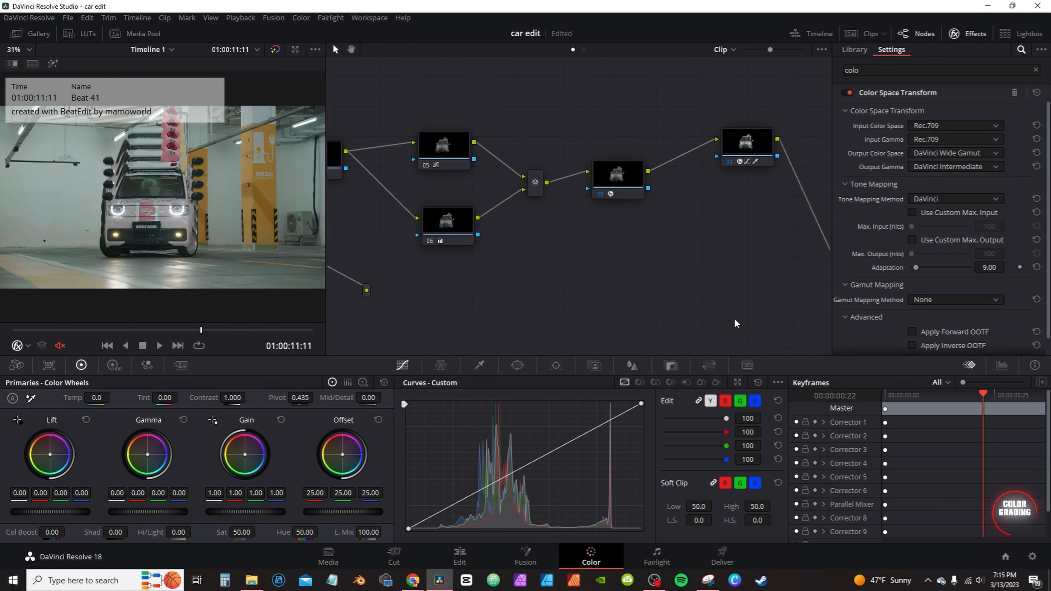
{"action": "left_click", "coordinate": [749, 155]}
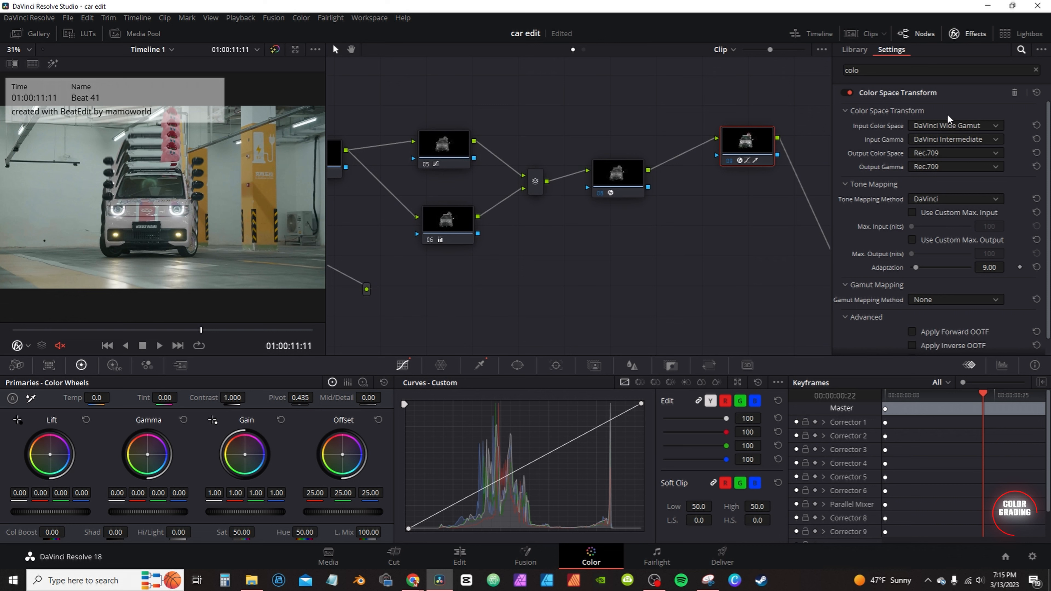
- Examine the intermediate grading nodes of the car clip, including the primary adjustments on node 04
{"action": "left_click_drag", "start_coordinate": [761, 232], "coordinate": [947, 277]}
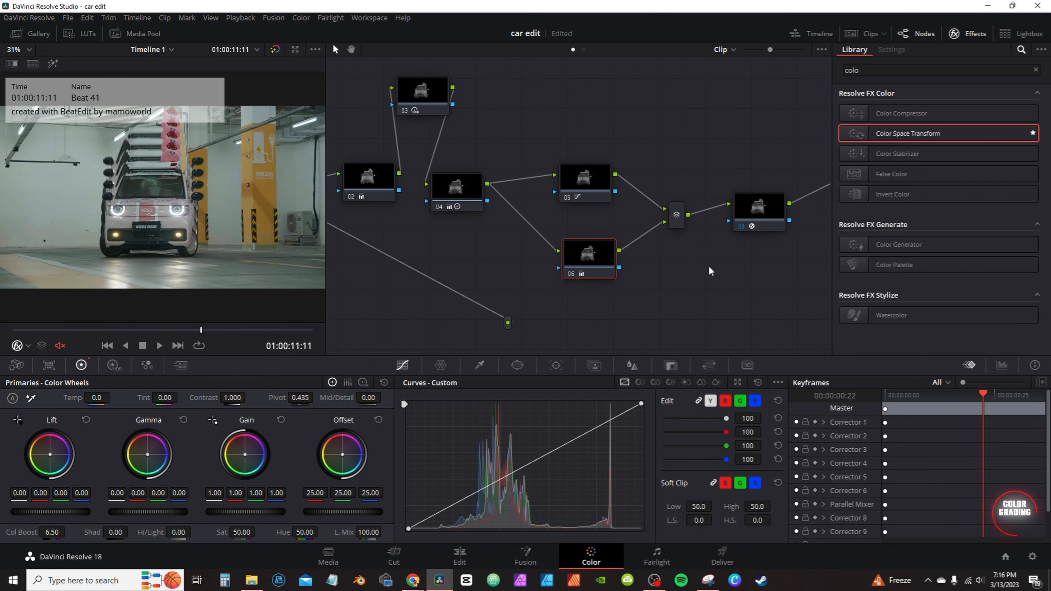
{"action": "left_click_drag", "start_coordinate": [707, 267], "coordinate": [769, 272]}
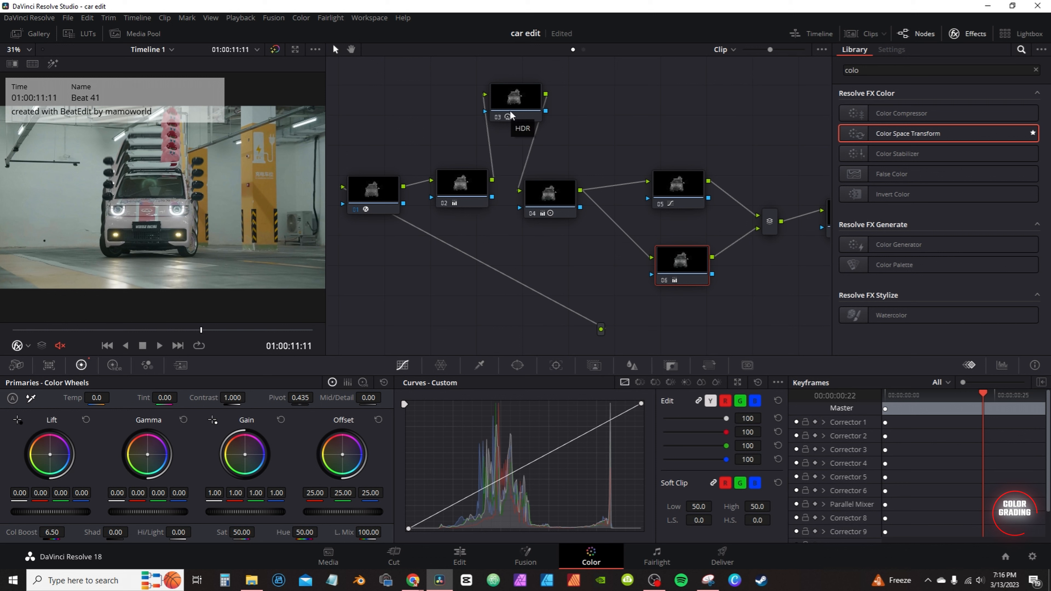
{"action": "left_click", "coordinate": [561, 214]}
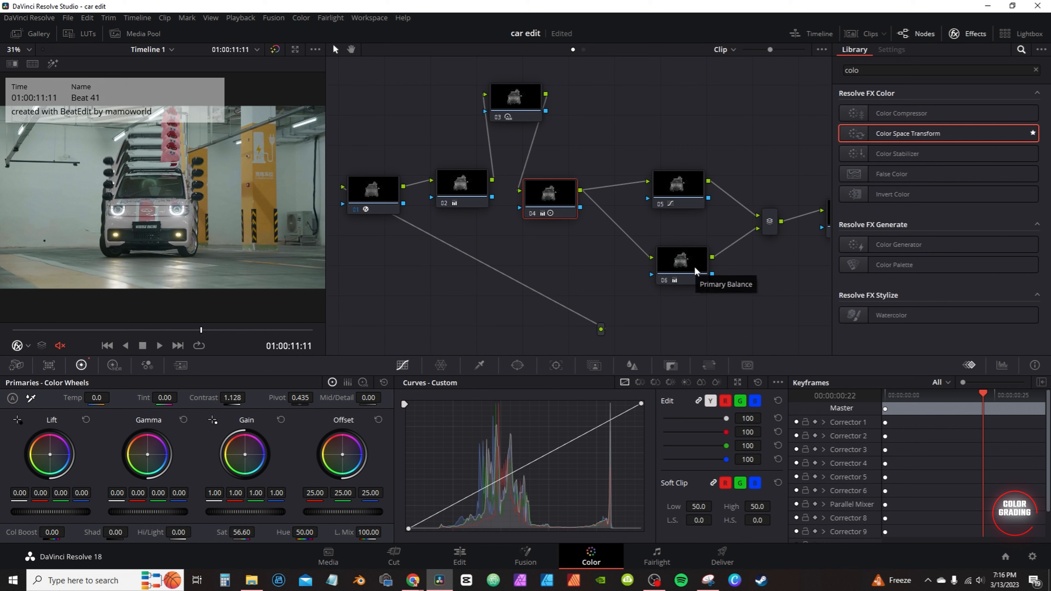
- Move node 05 farther above node 06 in the parallel branch and save the project
{"action": "left_click_drag", "start_coordinate": [695, 268], "coordinate": [603, 259]}
{"action": "left_click_drag", "start_coordinate": [582, 191], "coordinate": [588, 114]}
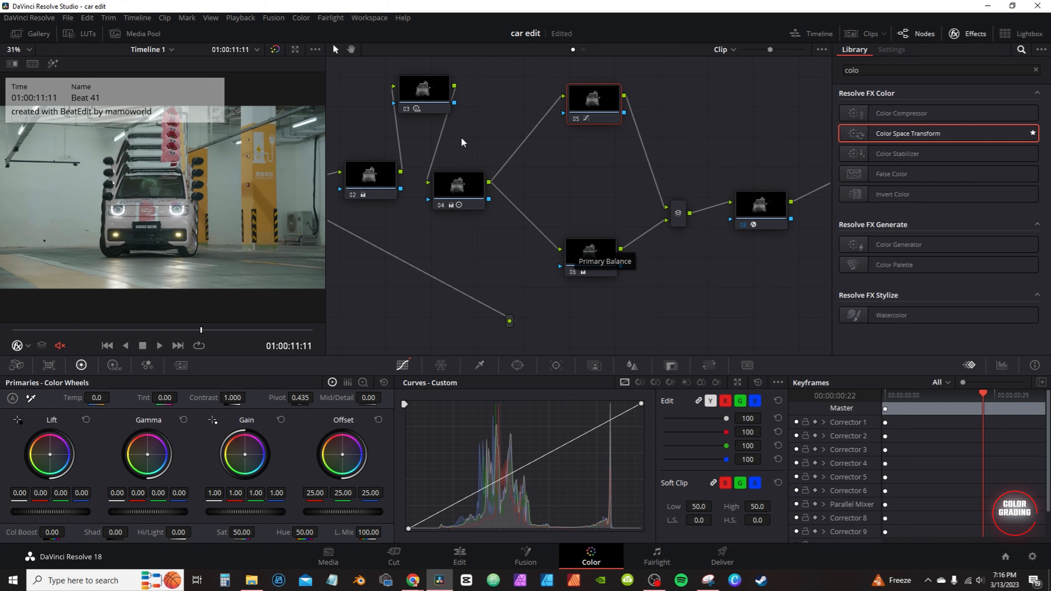
{"action": "left_click_drag", "start_coordinate": [440, 194], "coordinate": [475, 188]}
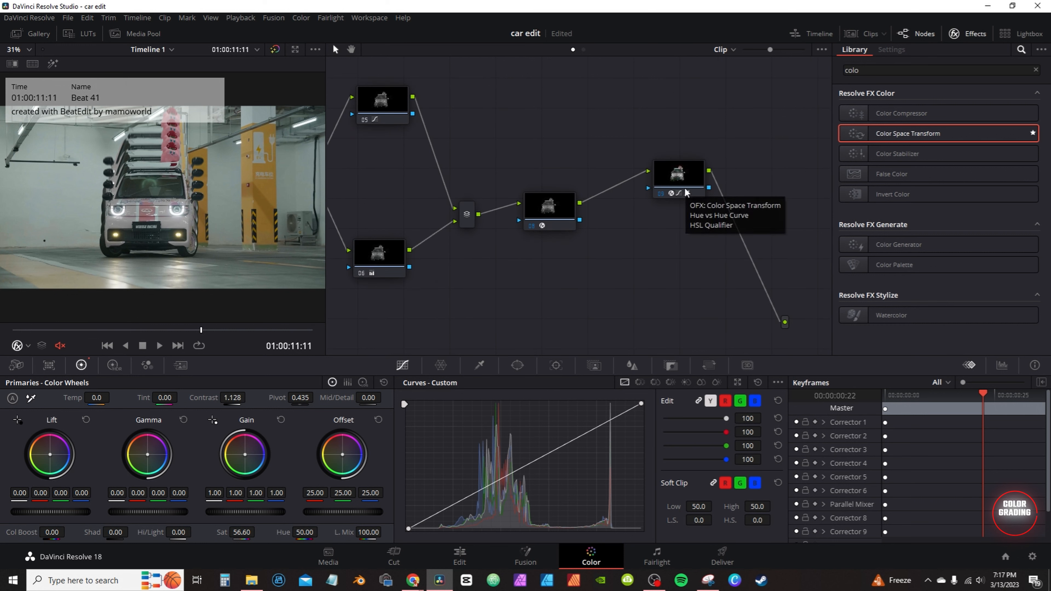
{"action": "key", "text": "ctrl+s"}
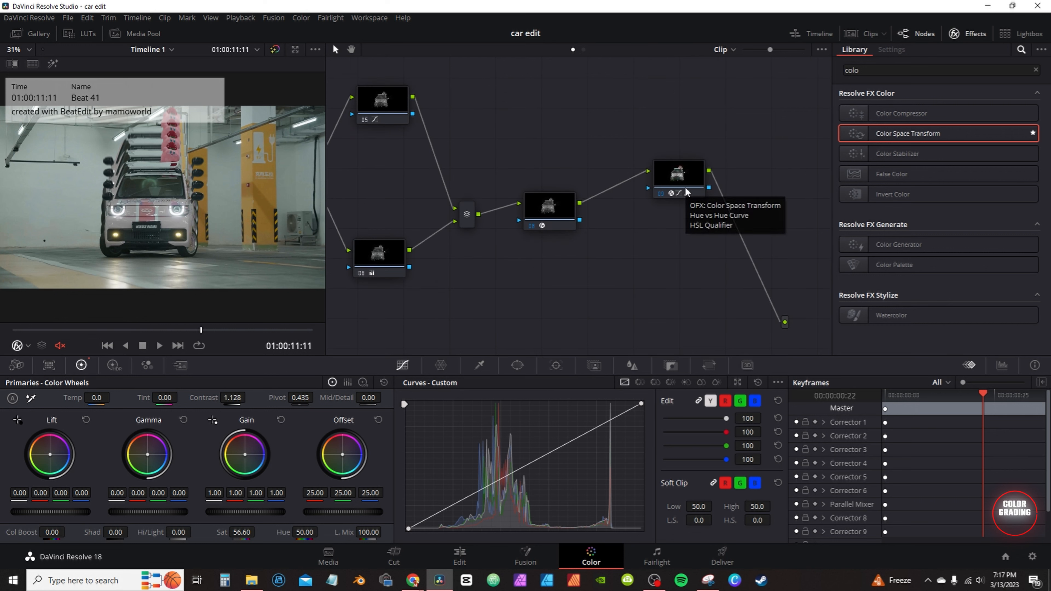